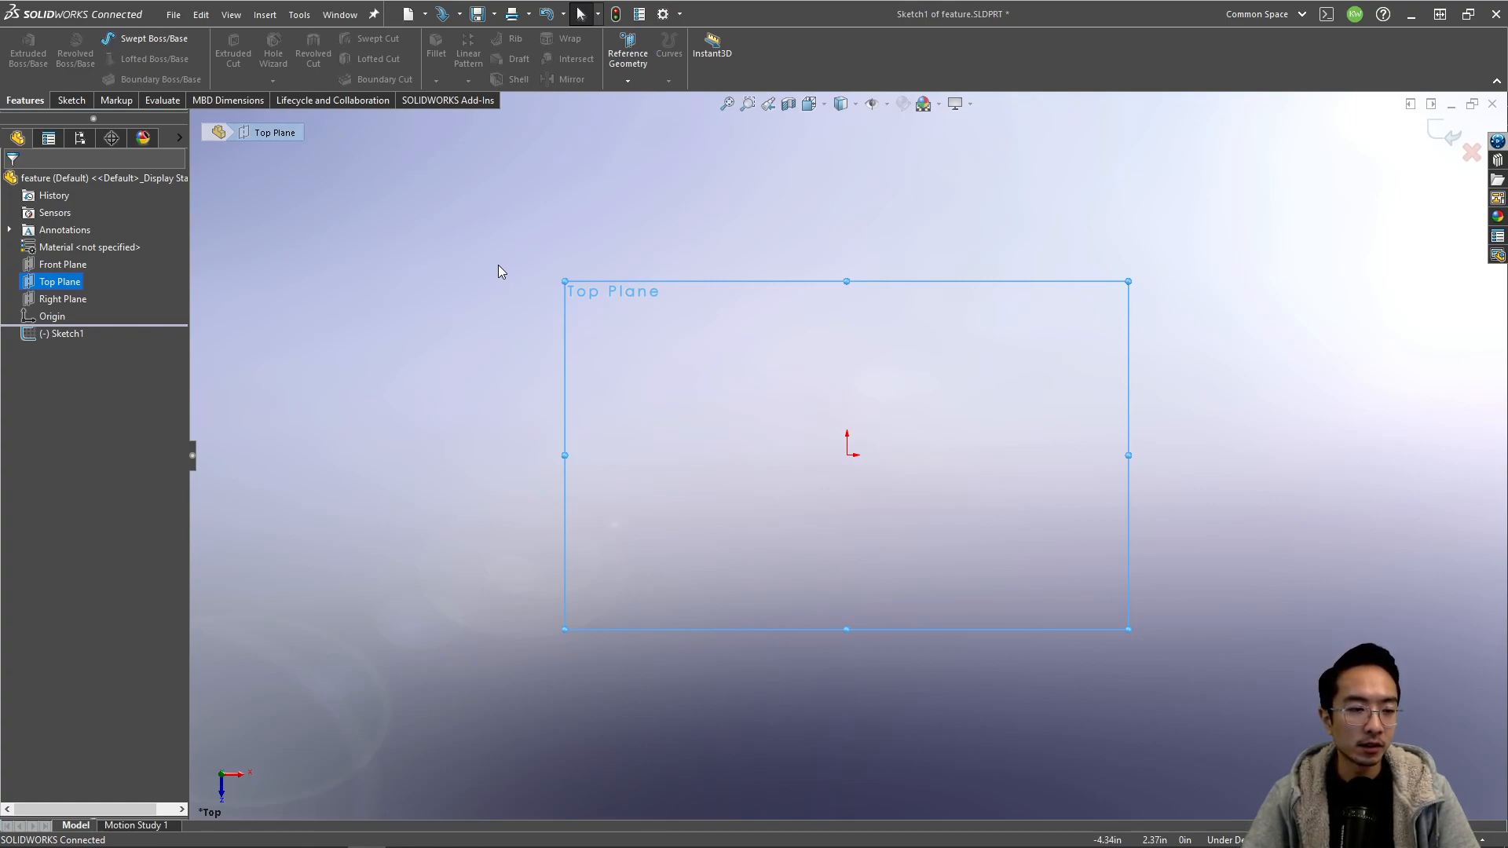
- Sketch a circle of about 2.16 in radius centred on the origin of the Top Plane
left_click(70, 101)
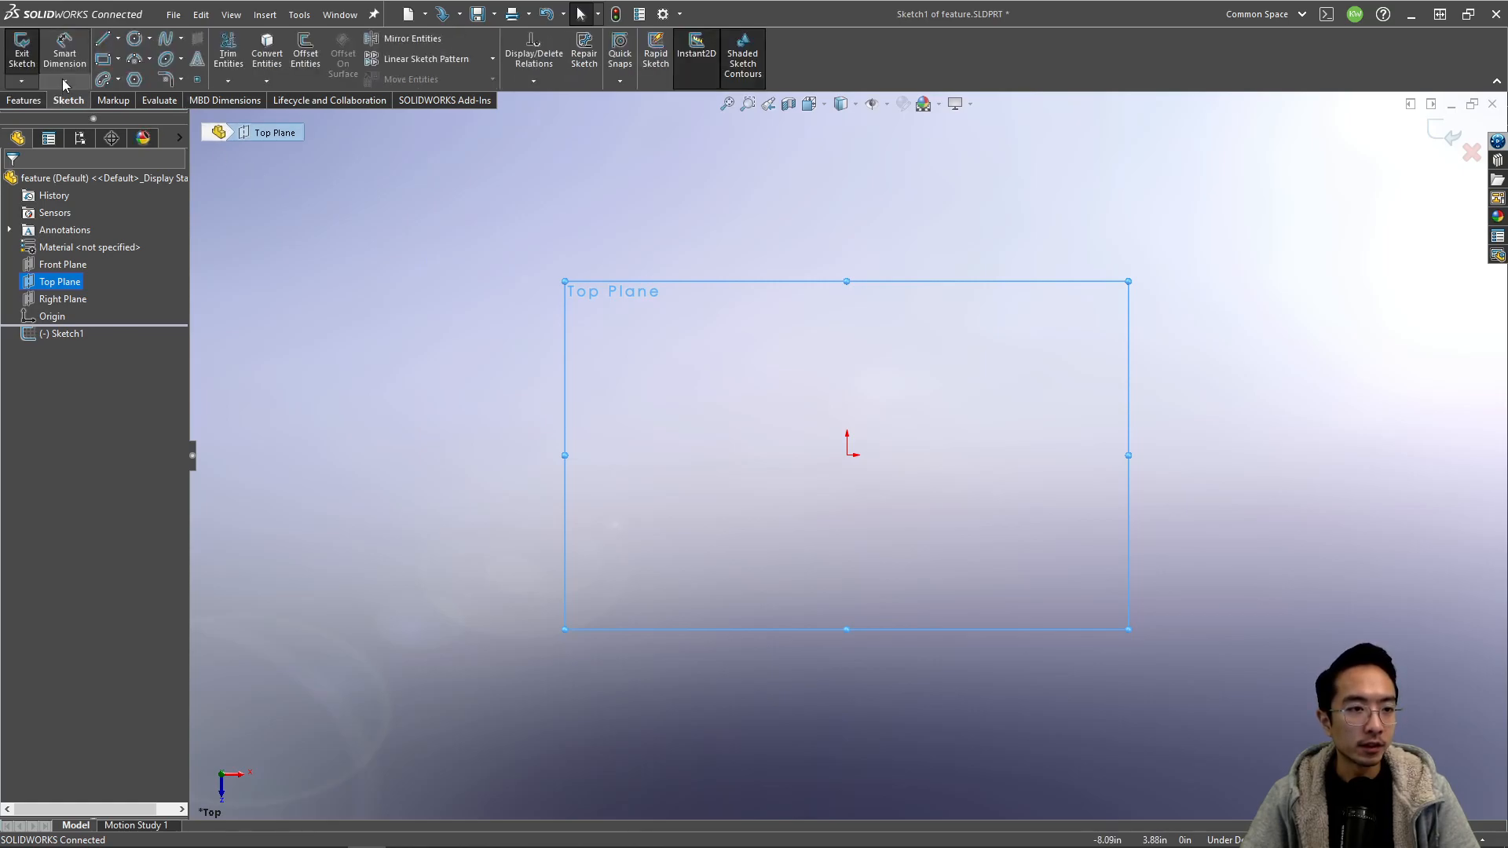
left_click(135, 38)
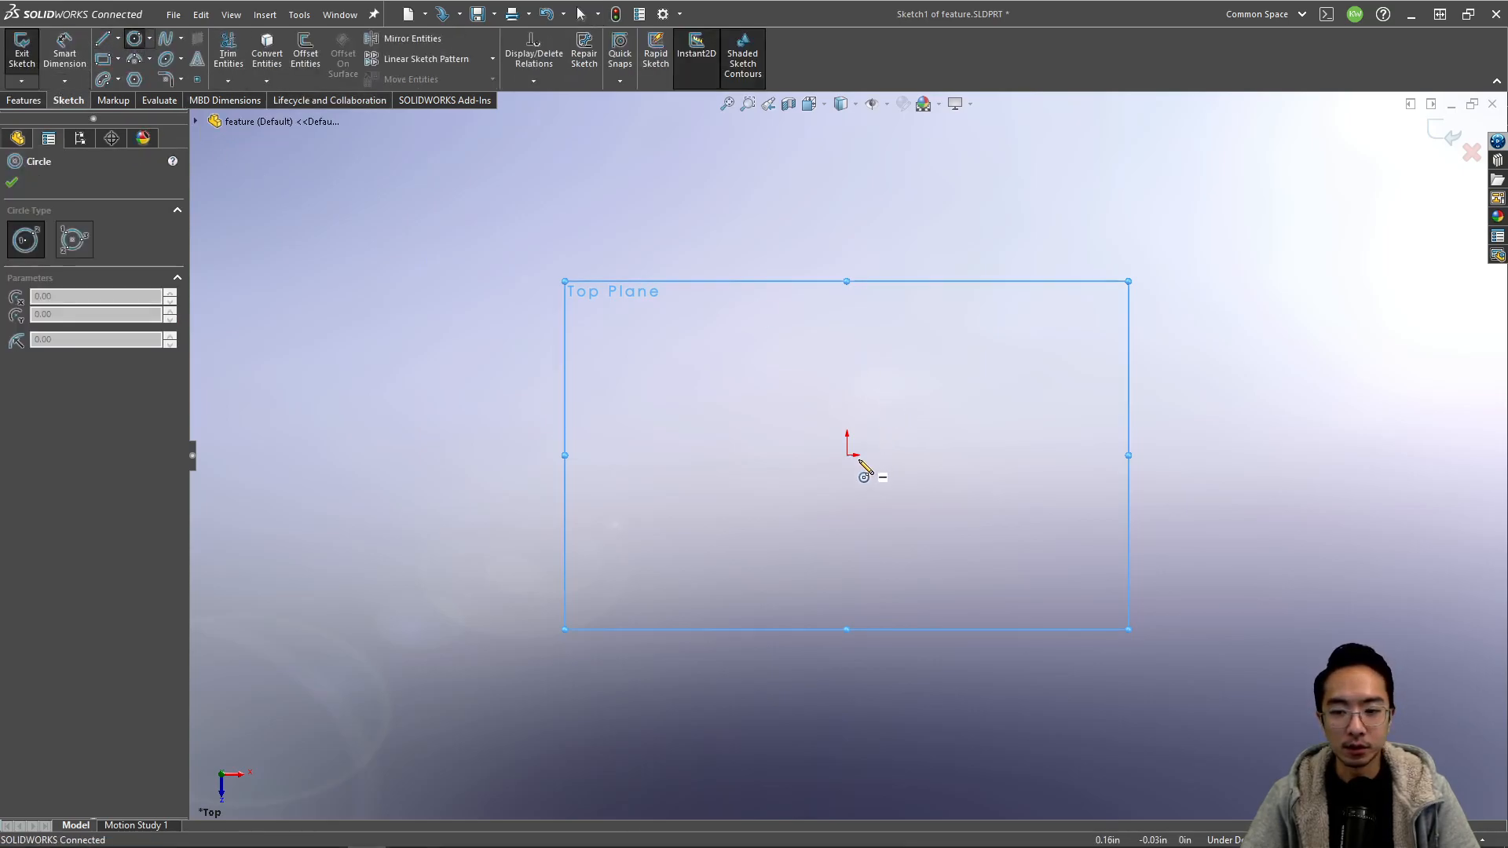
left_click_drag(847, 455, 944, 315)
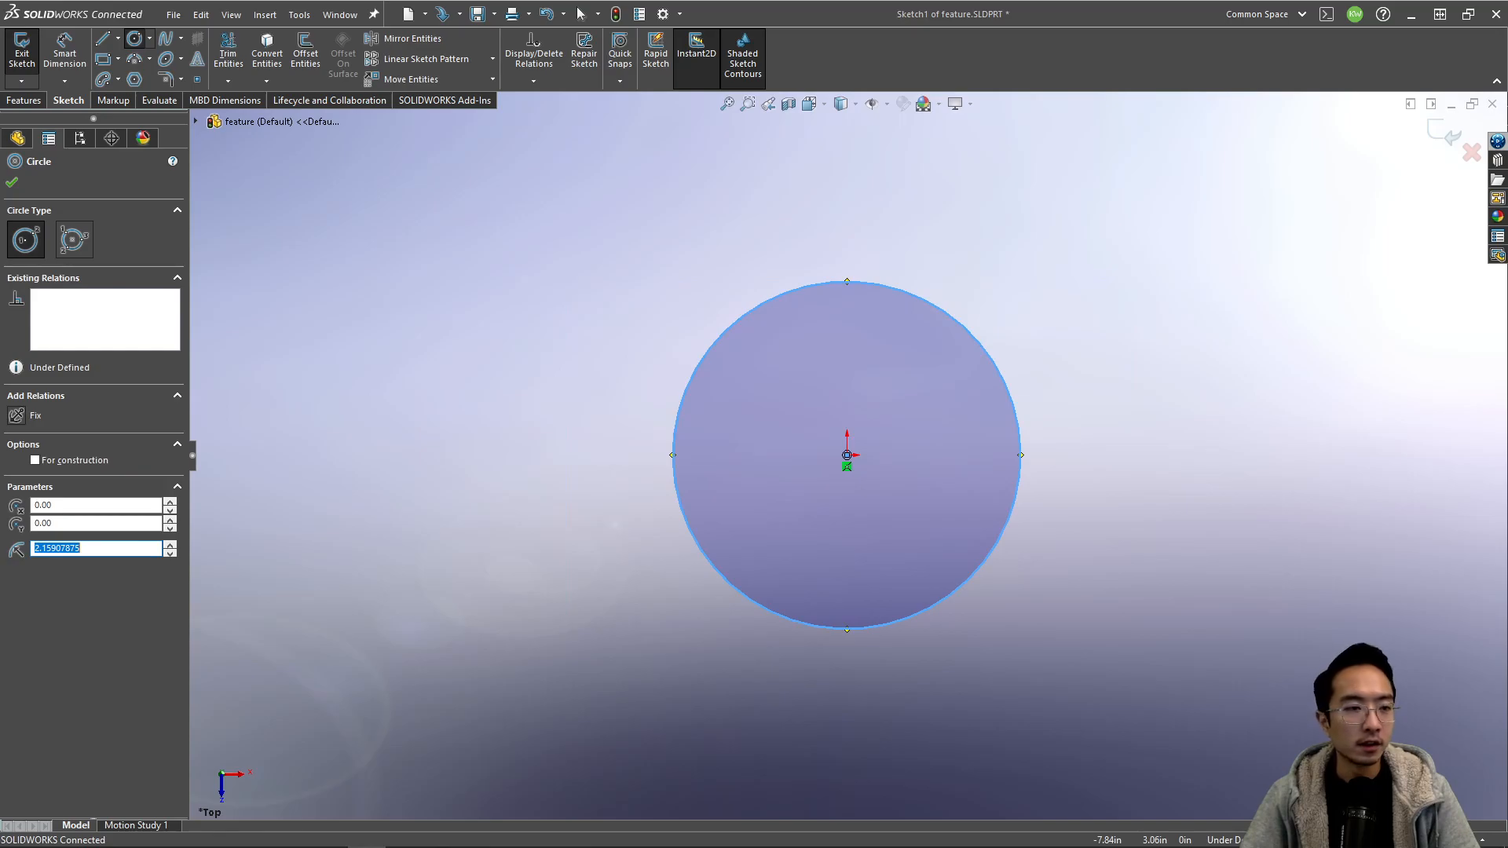
- Extrude the circle upward from the sketch plane into a solid cylinder about 3.07 in high
left_click(17, 102)
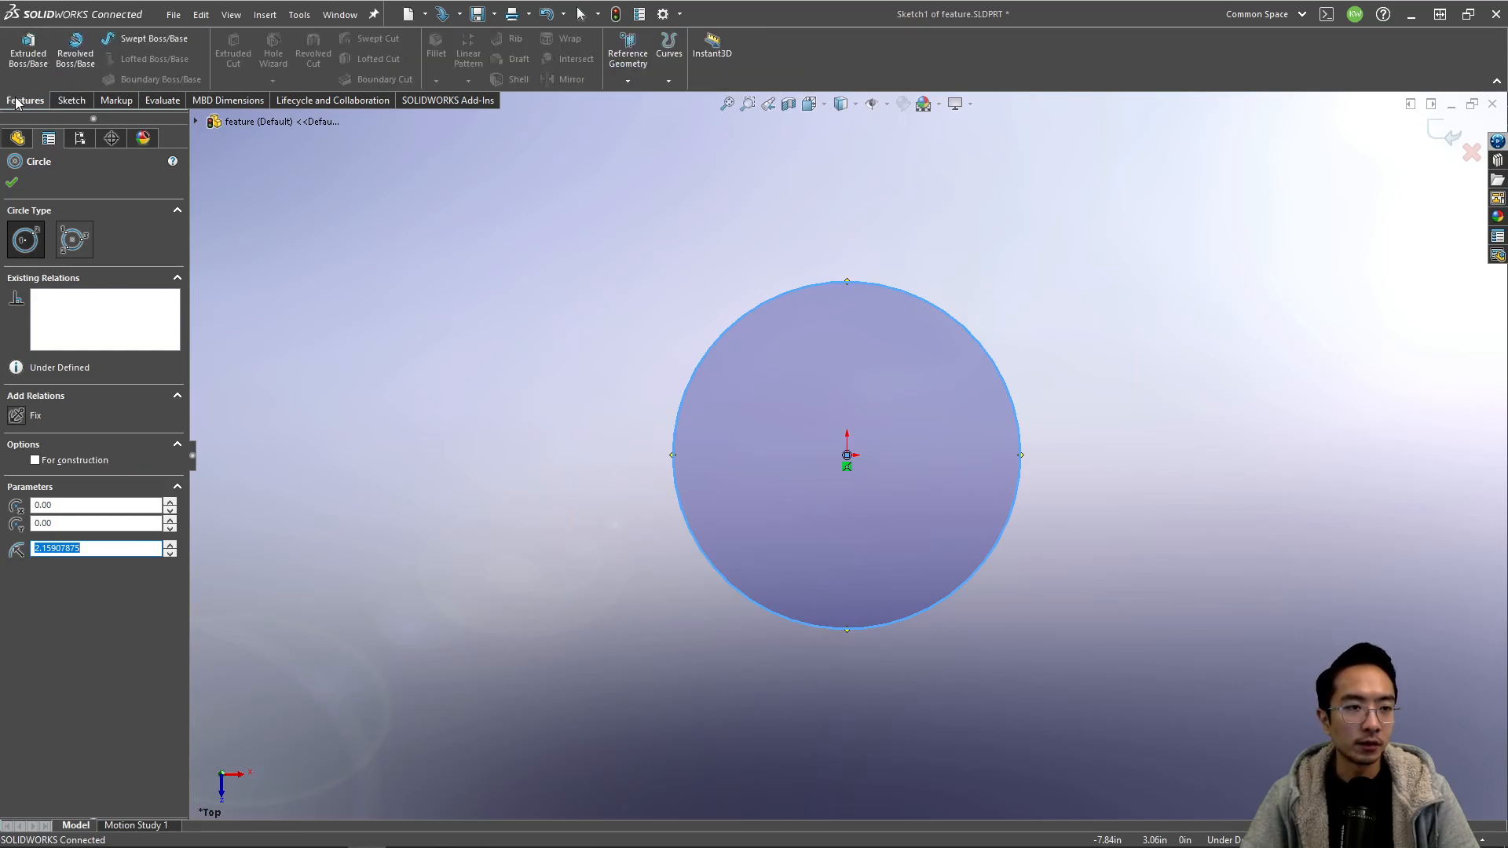
left_click(29, 49)
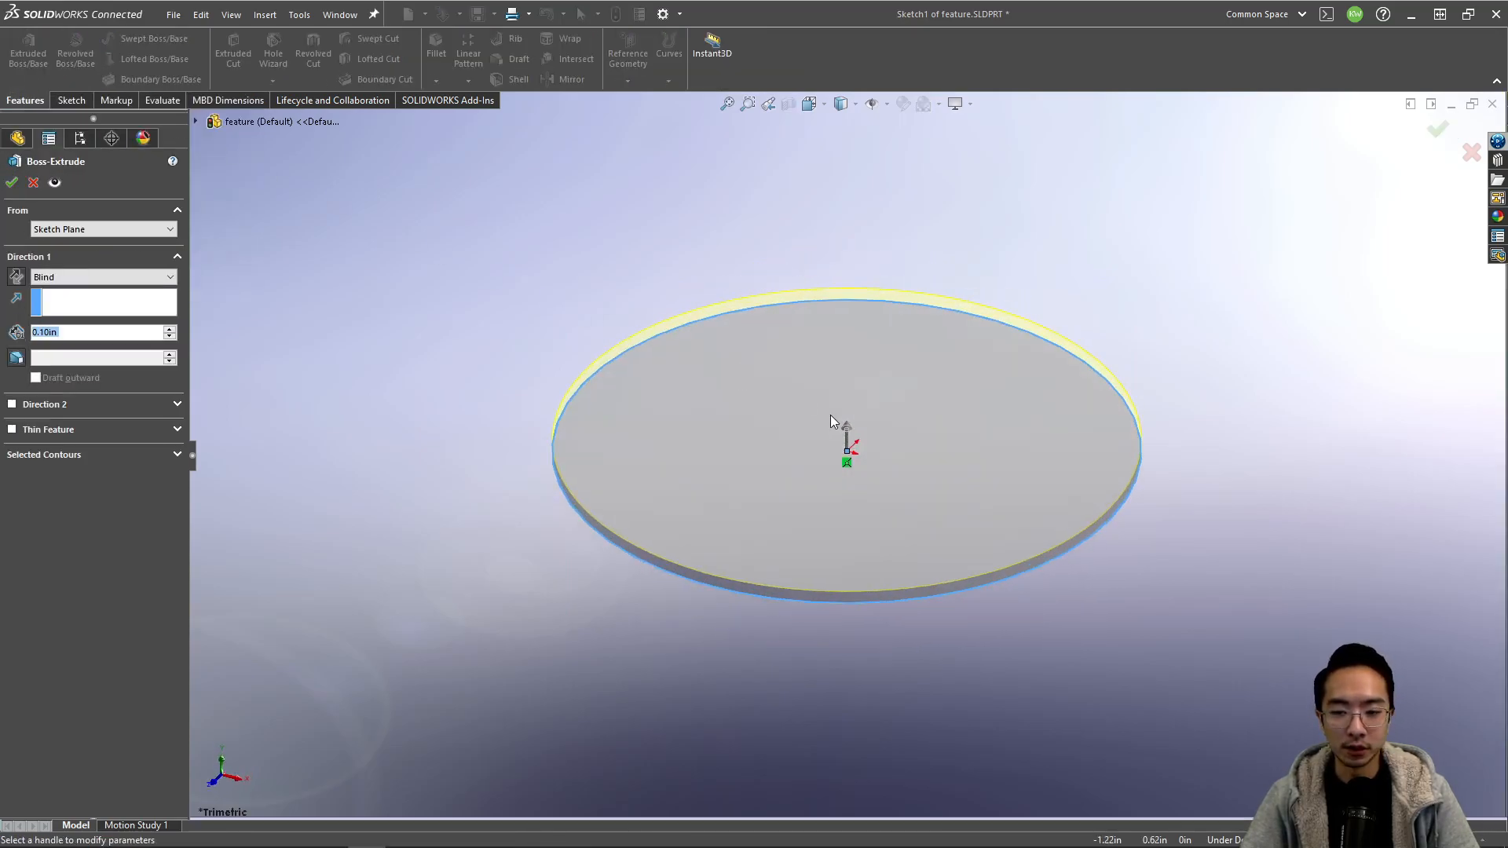
left_click_drag(846, 428, 848, 212)
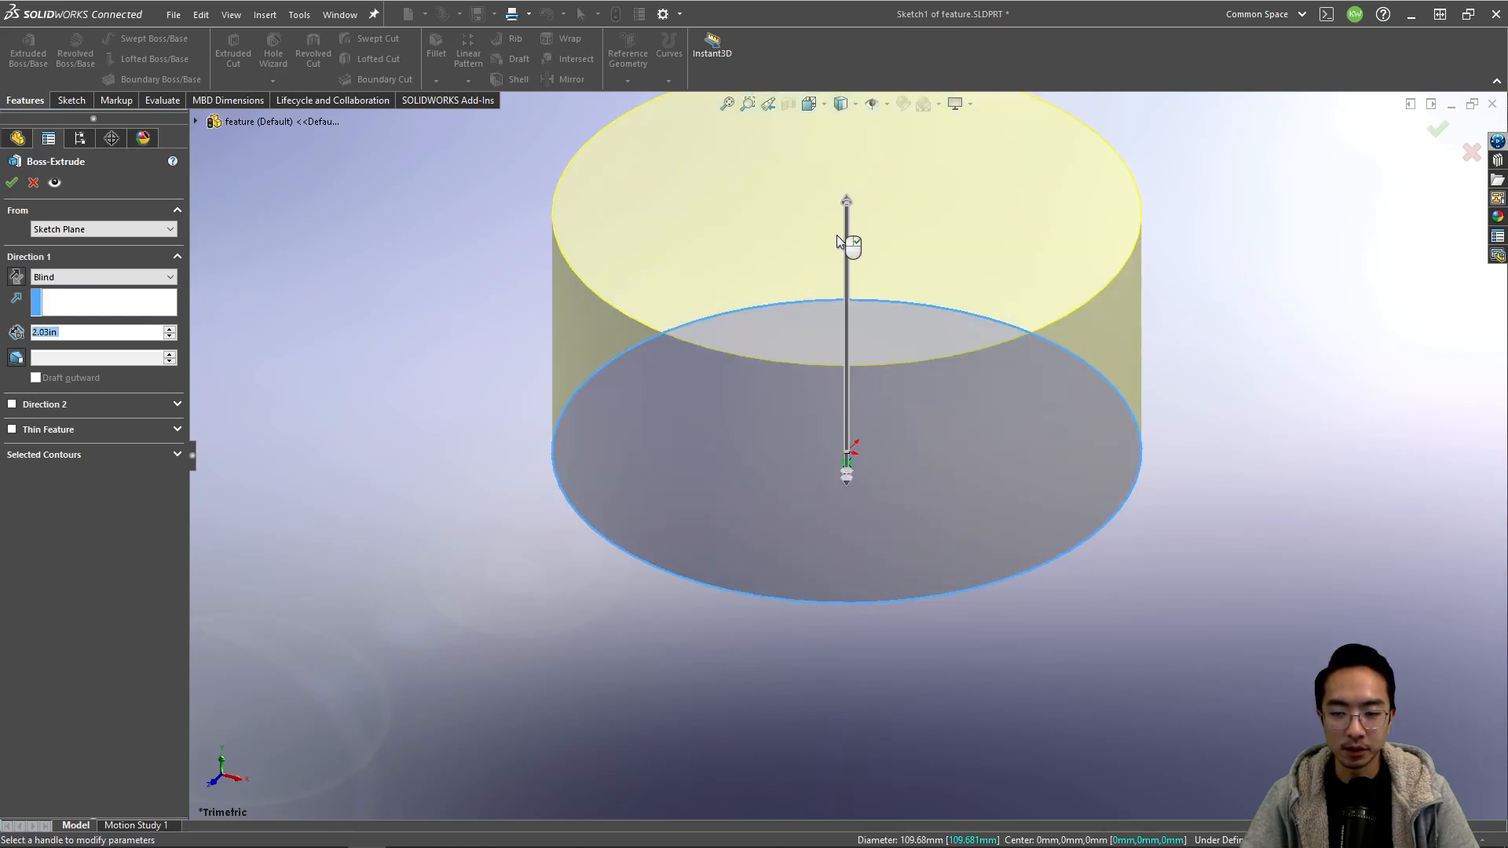
scroll(838, 235, "up", 3)
left_click_drag(848, 306, 849, 237)
left_click(1438, 129)
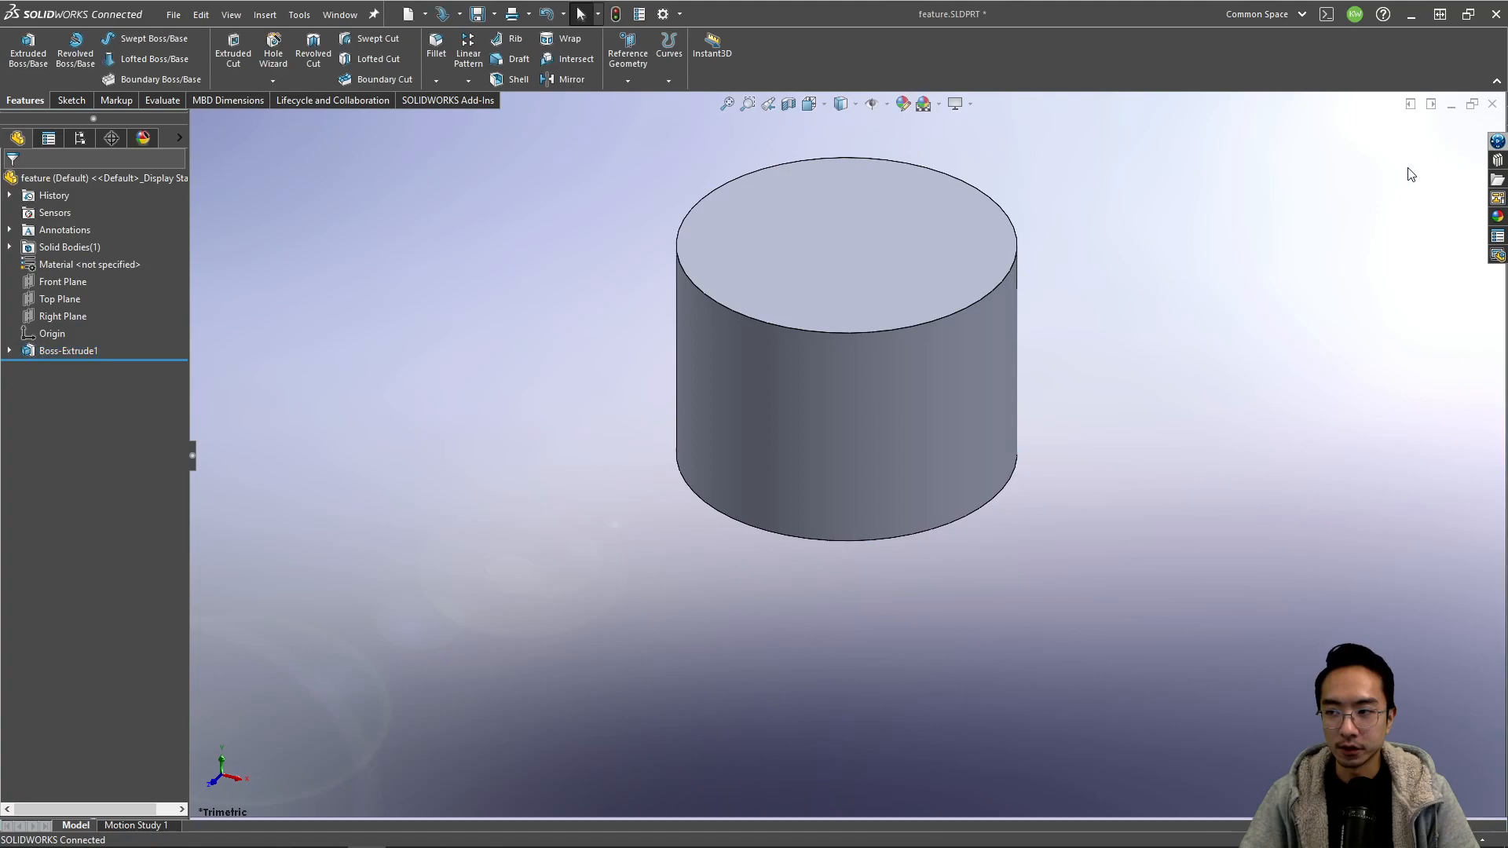
- Edit the cylinder's extrude feature and set its blind depth to 5 in
mouse_move(996, 293)
middle_mouse_down()
mouse_move(869, 256)
mouse_move(897, 334)
mouse_move(892, 464)
mouse_move(1074, 522)
mouse_move(1040, 592)
mouse_move(840, 466)
mouse_move(821, 360)
mouse_move(667, 393)
mouse_move(788, 596)
mouse_move(813, 429)
mouse_move(781, 438)
middle_mouse_up()
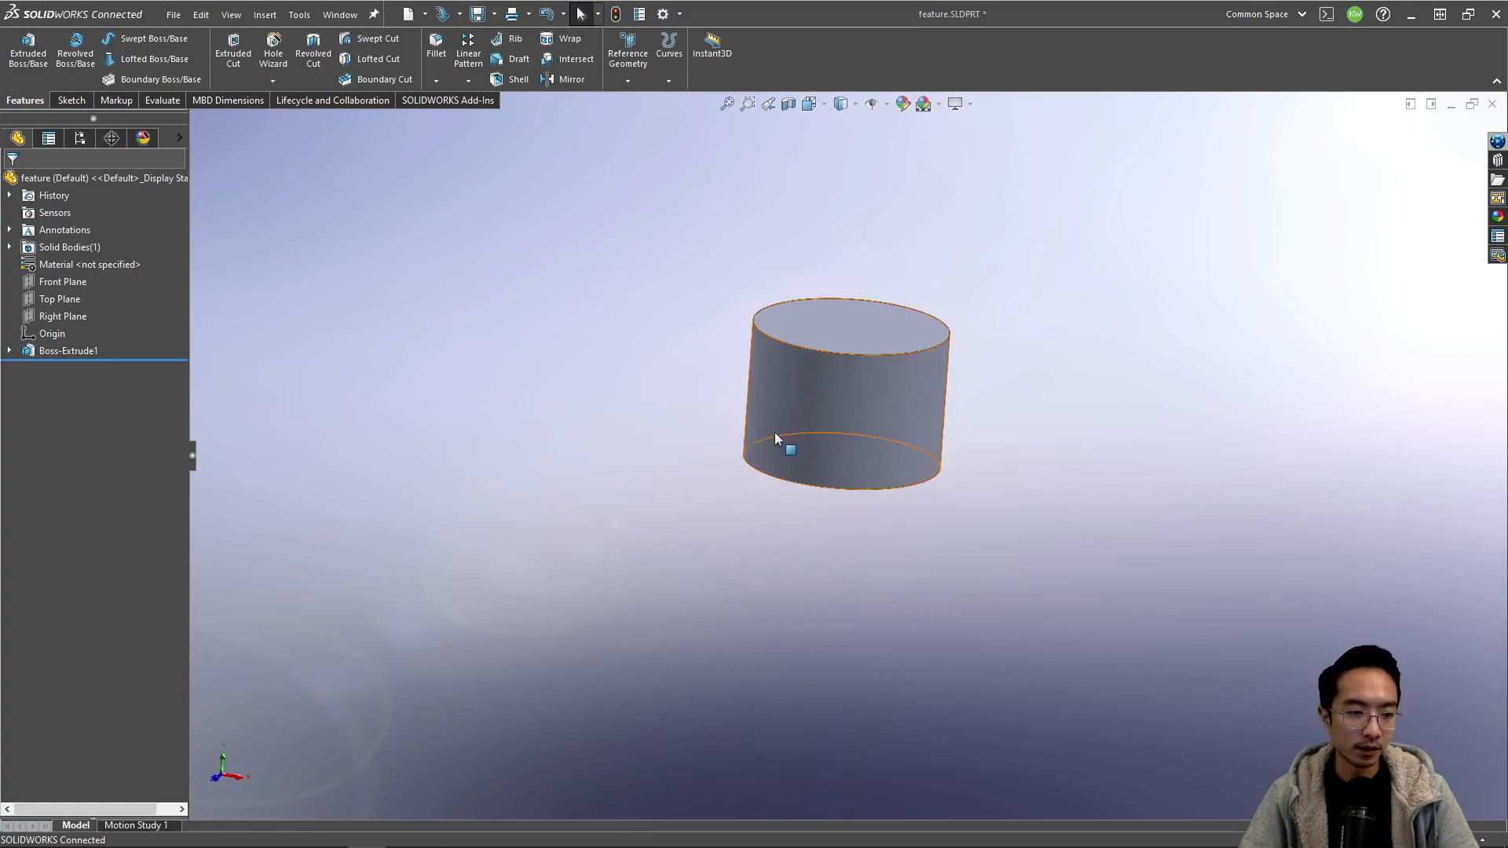
left_click(47, 350)
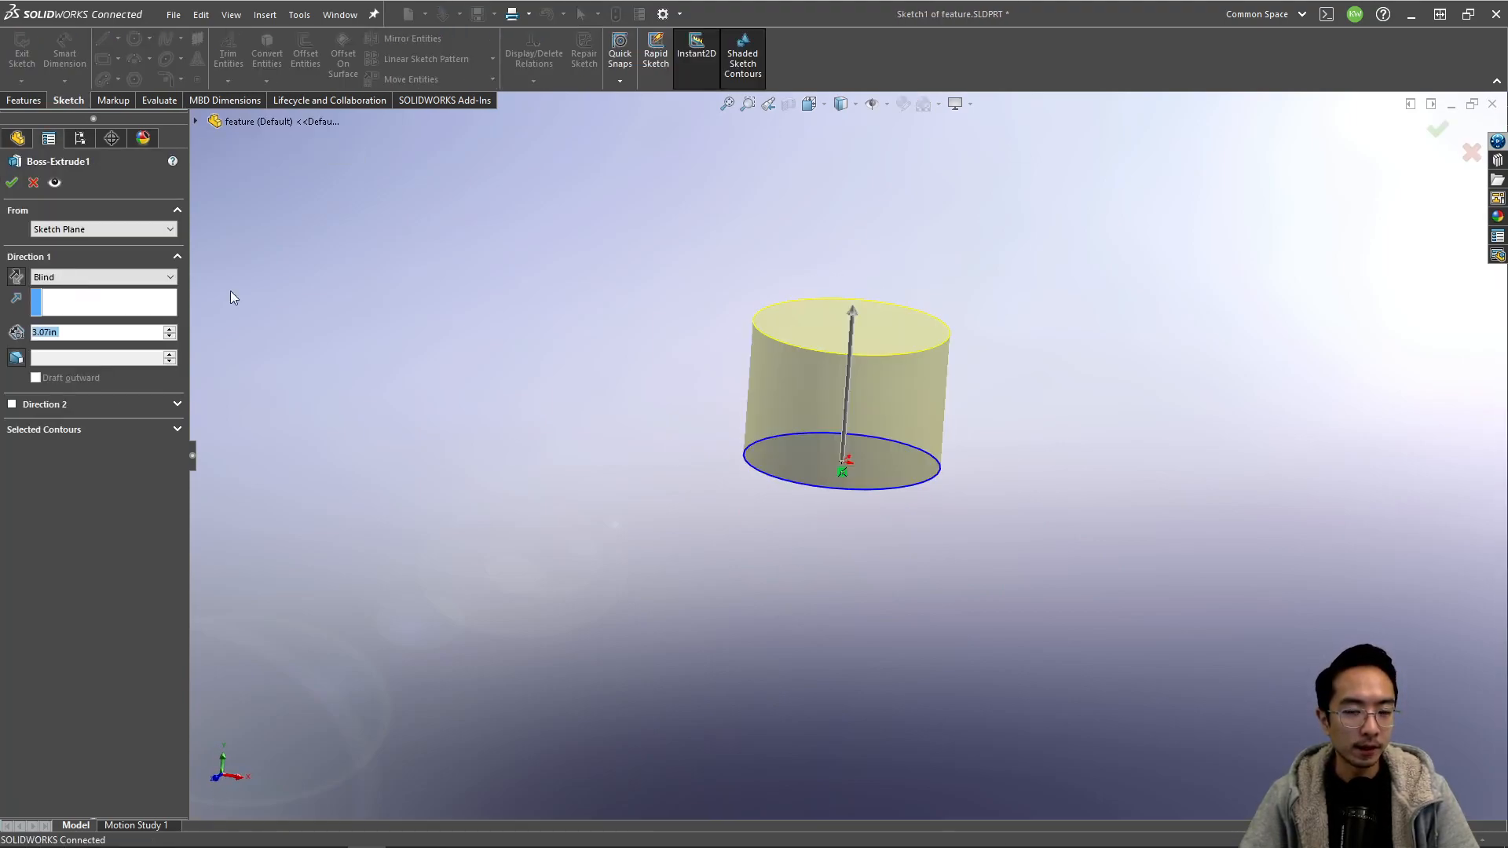
mouse_move(853, 314)
left_mouse_down()
mouse_move(872, 240)
mouse_move(875, 322)
mouse_move(907, 174)
mouse_move(903, 279)
left_mouse_up()
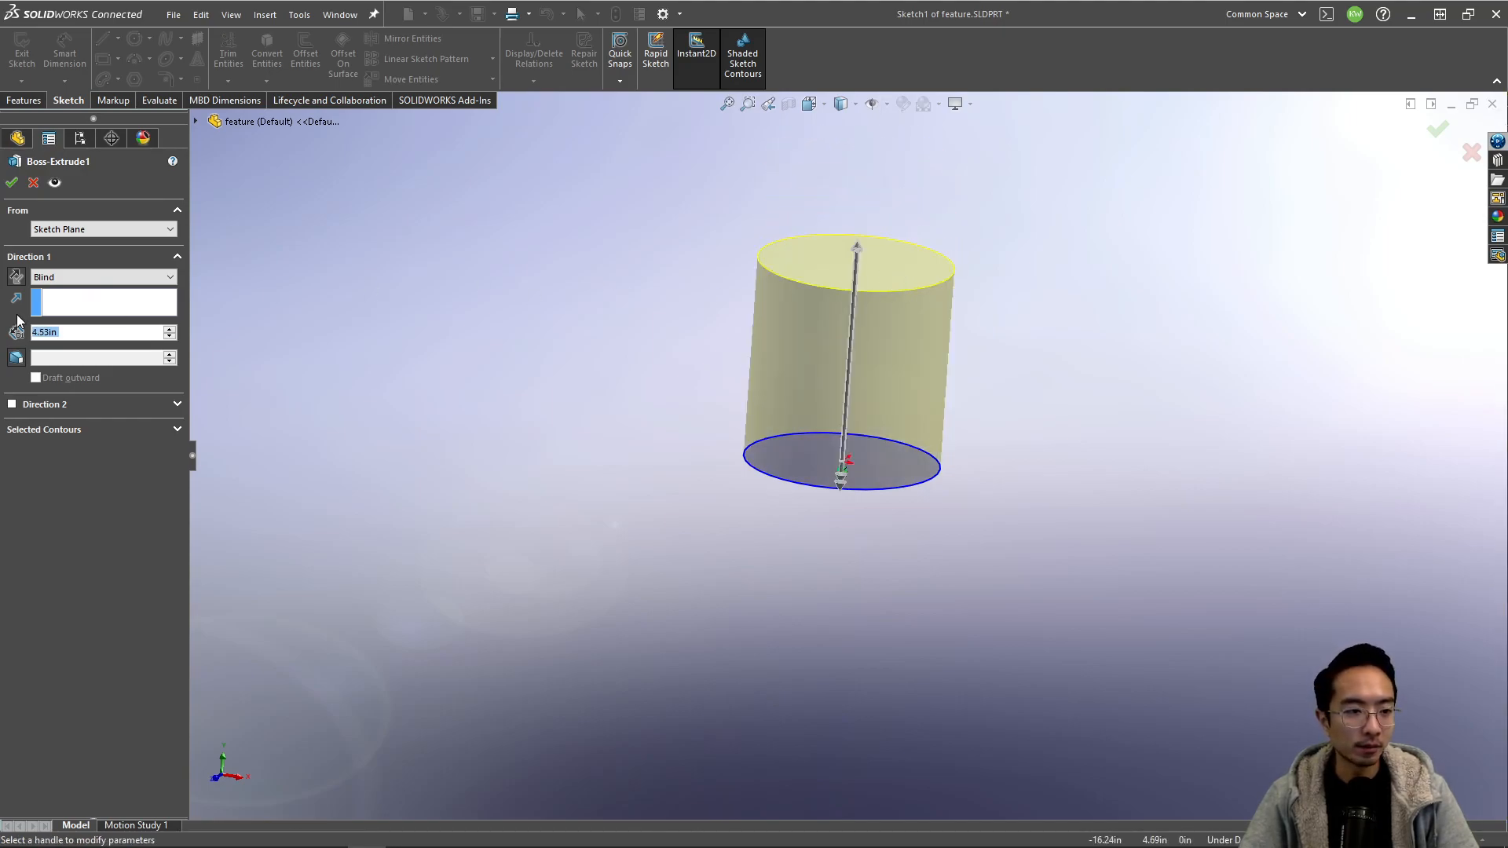
type("5")
key("Return")
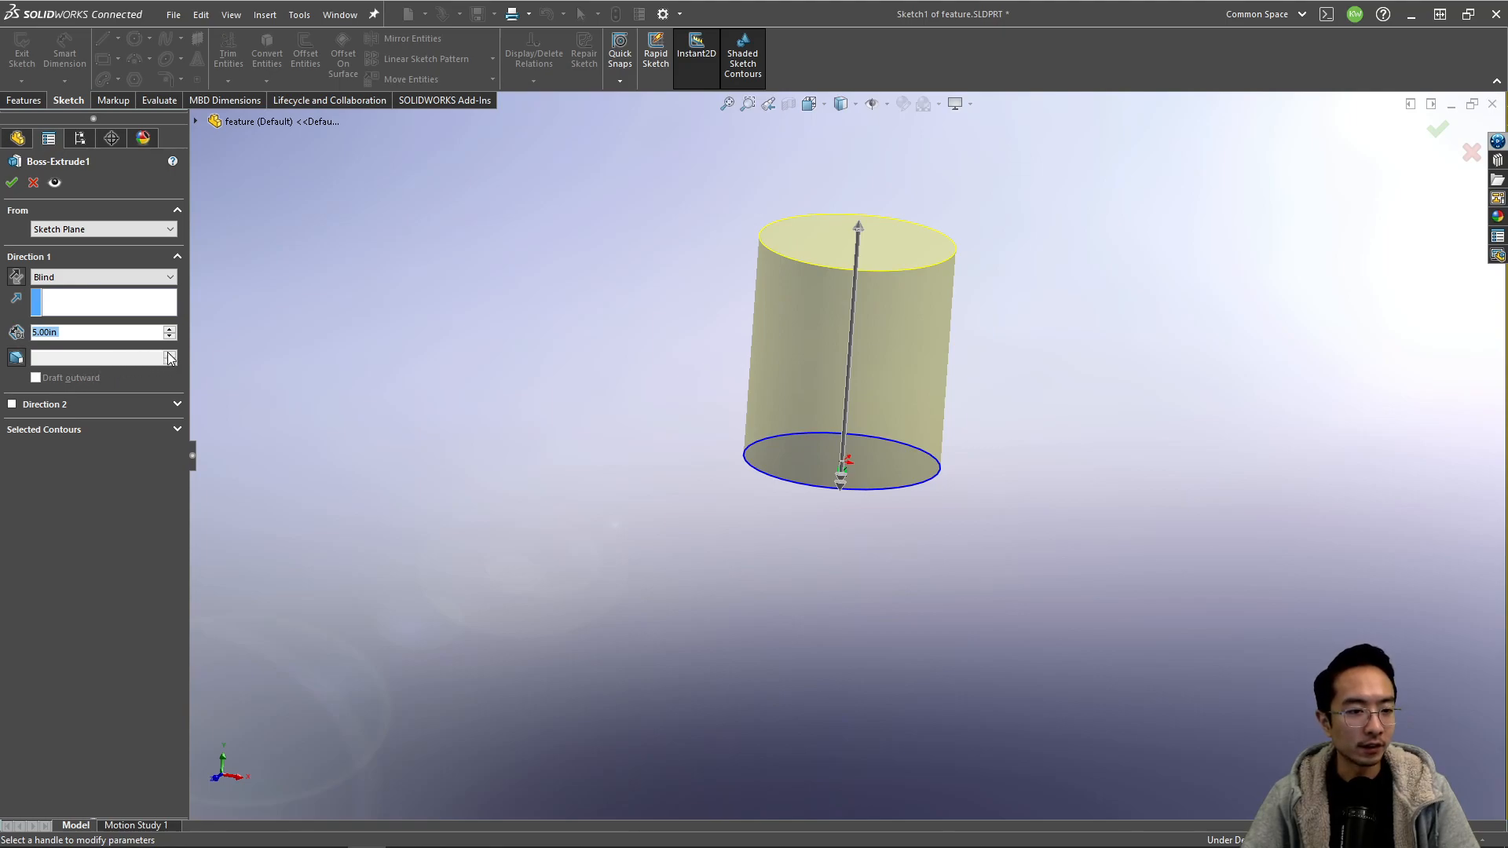
- Try a 10° draft on the cylinder's extrusion with the outward option, and switch the draft off again
left_click(16, 357)
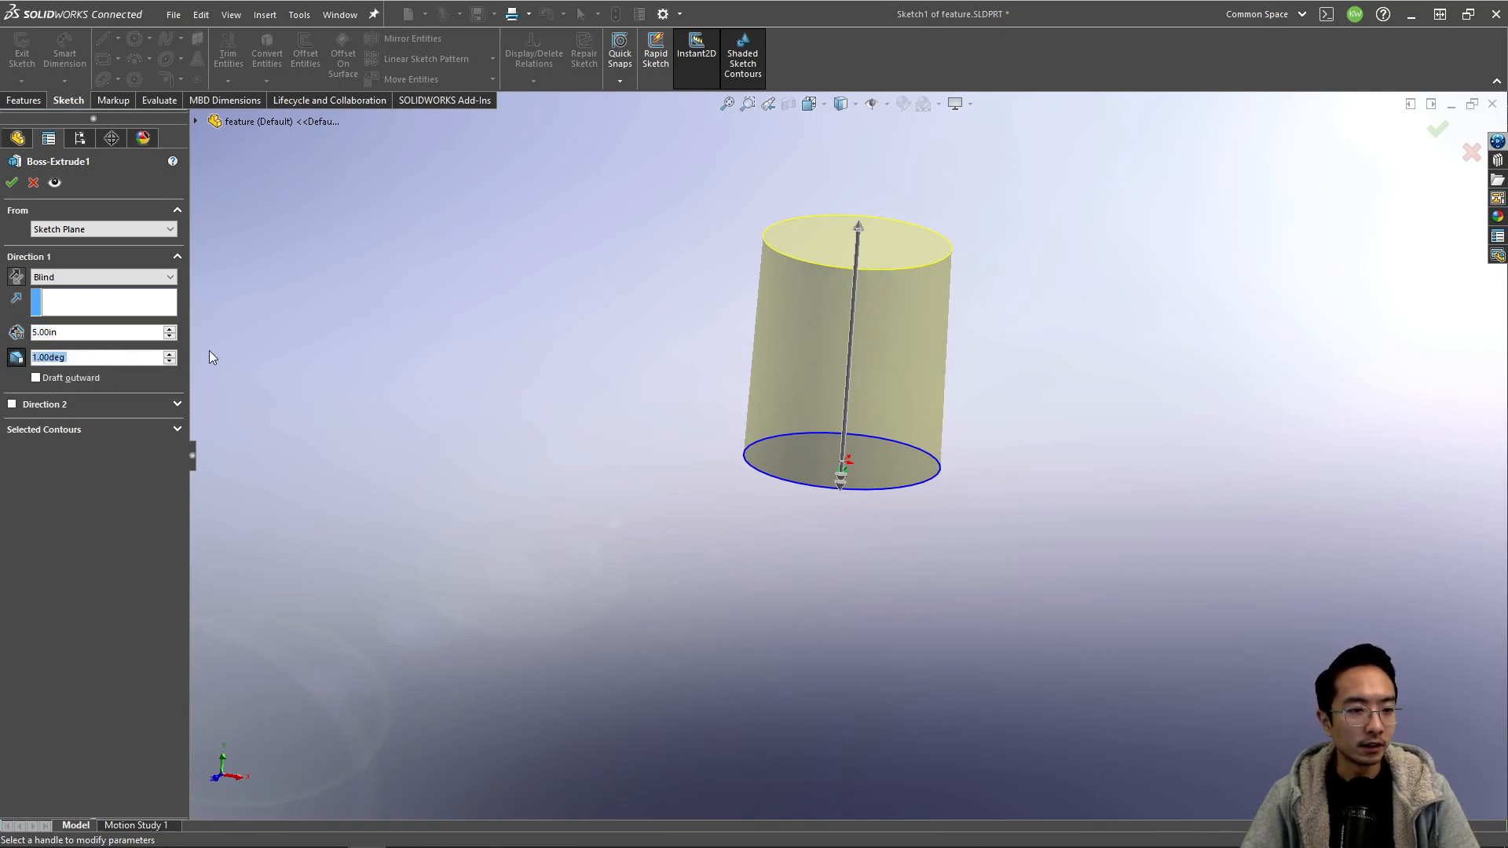
left_click(168, 356)
left_click(169, 356)
left_click(169, 356)
left_click(169, 355)
left_click(169, 356)
left_click(169, 356)
left_click(169, 356)
left_click(169, 356)
left_click(169, 356)
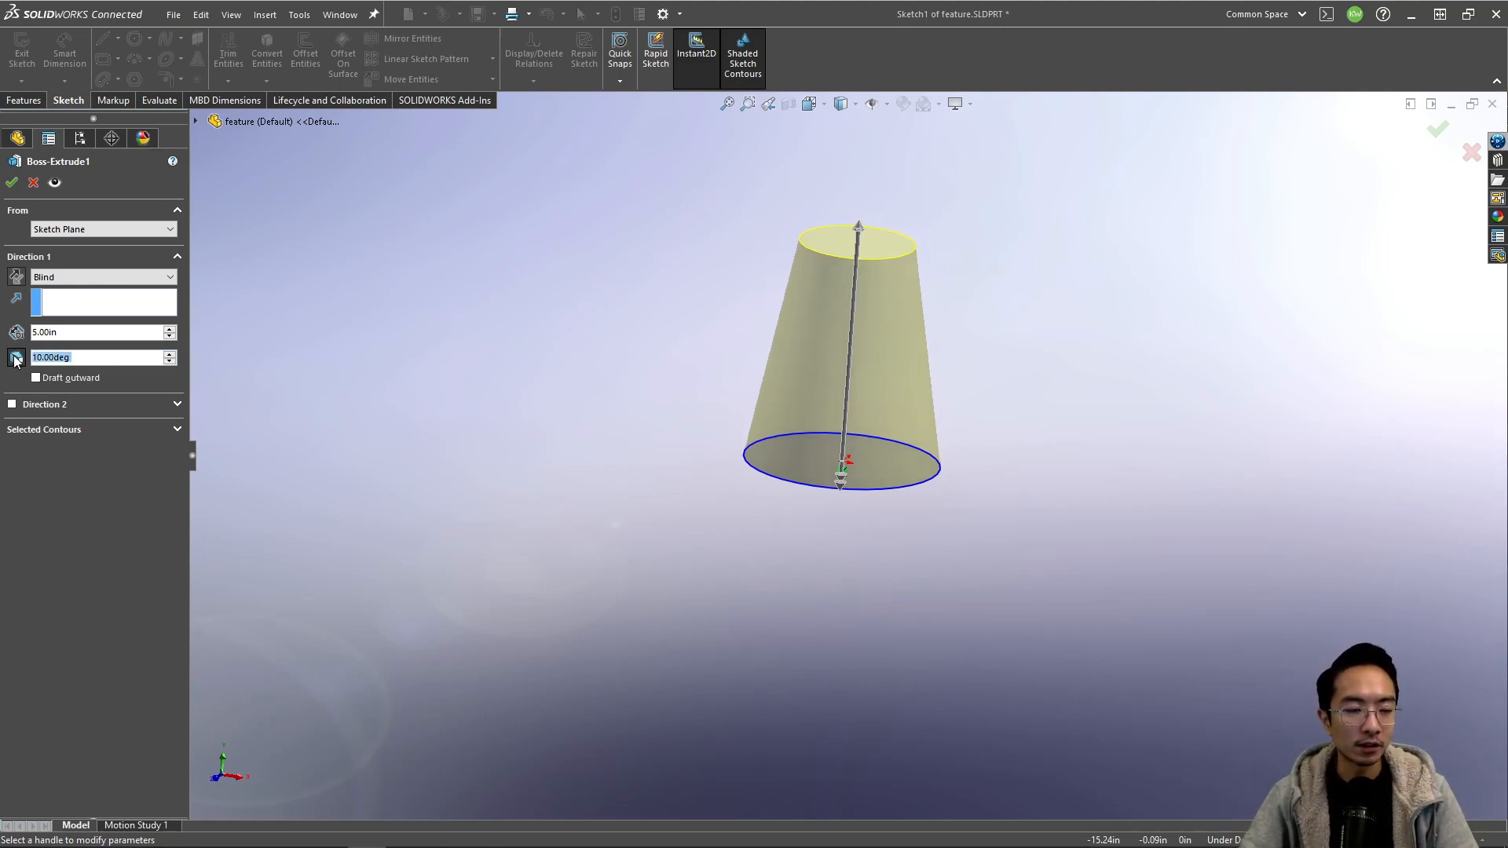
left_click(36, 378)
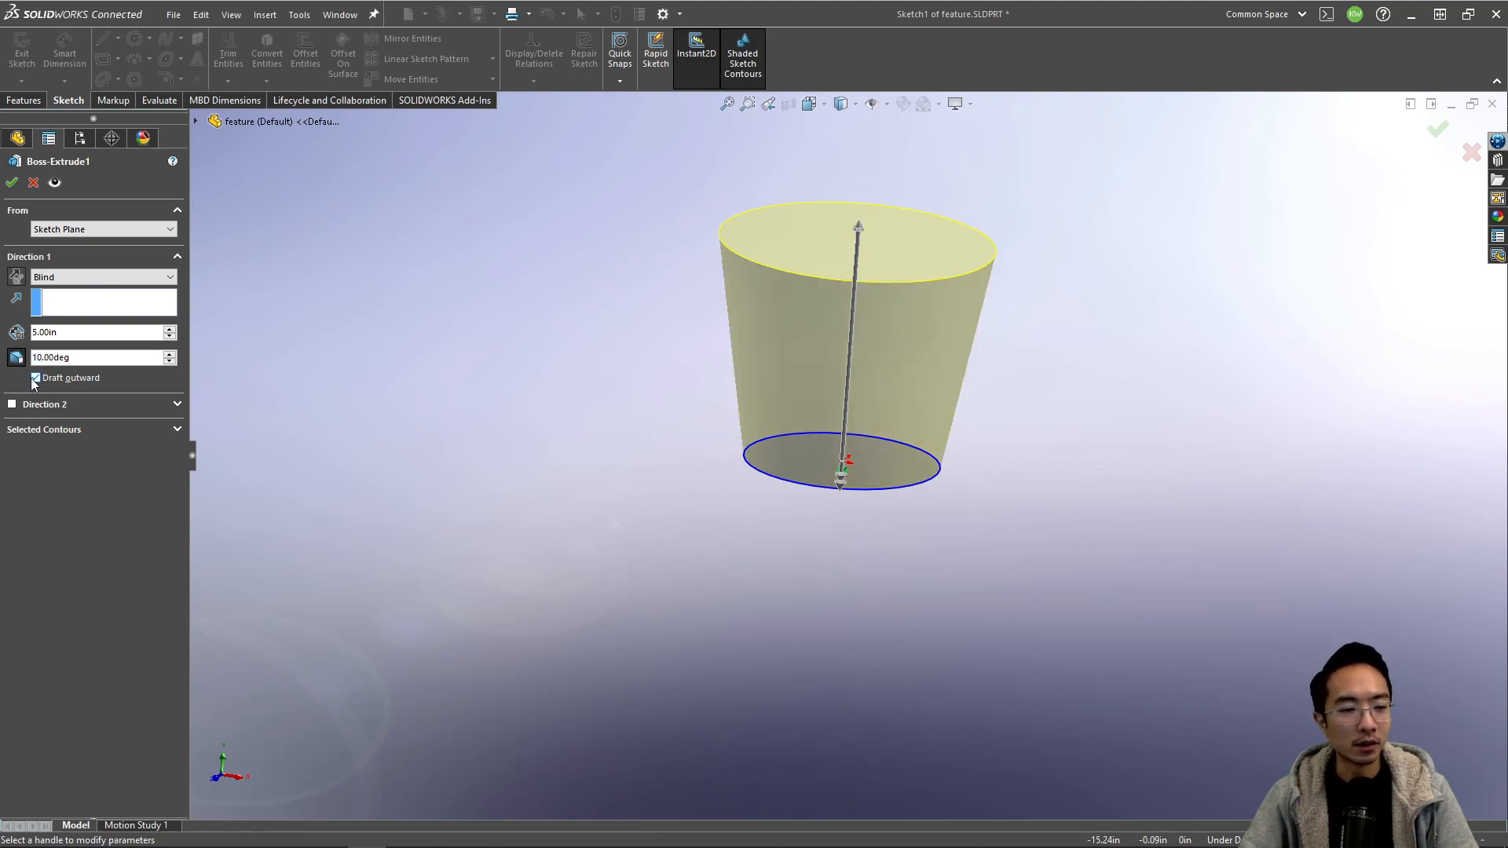
left_click(19, 359)
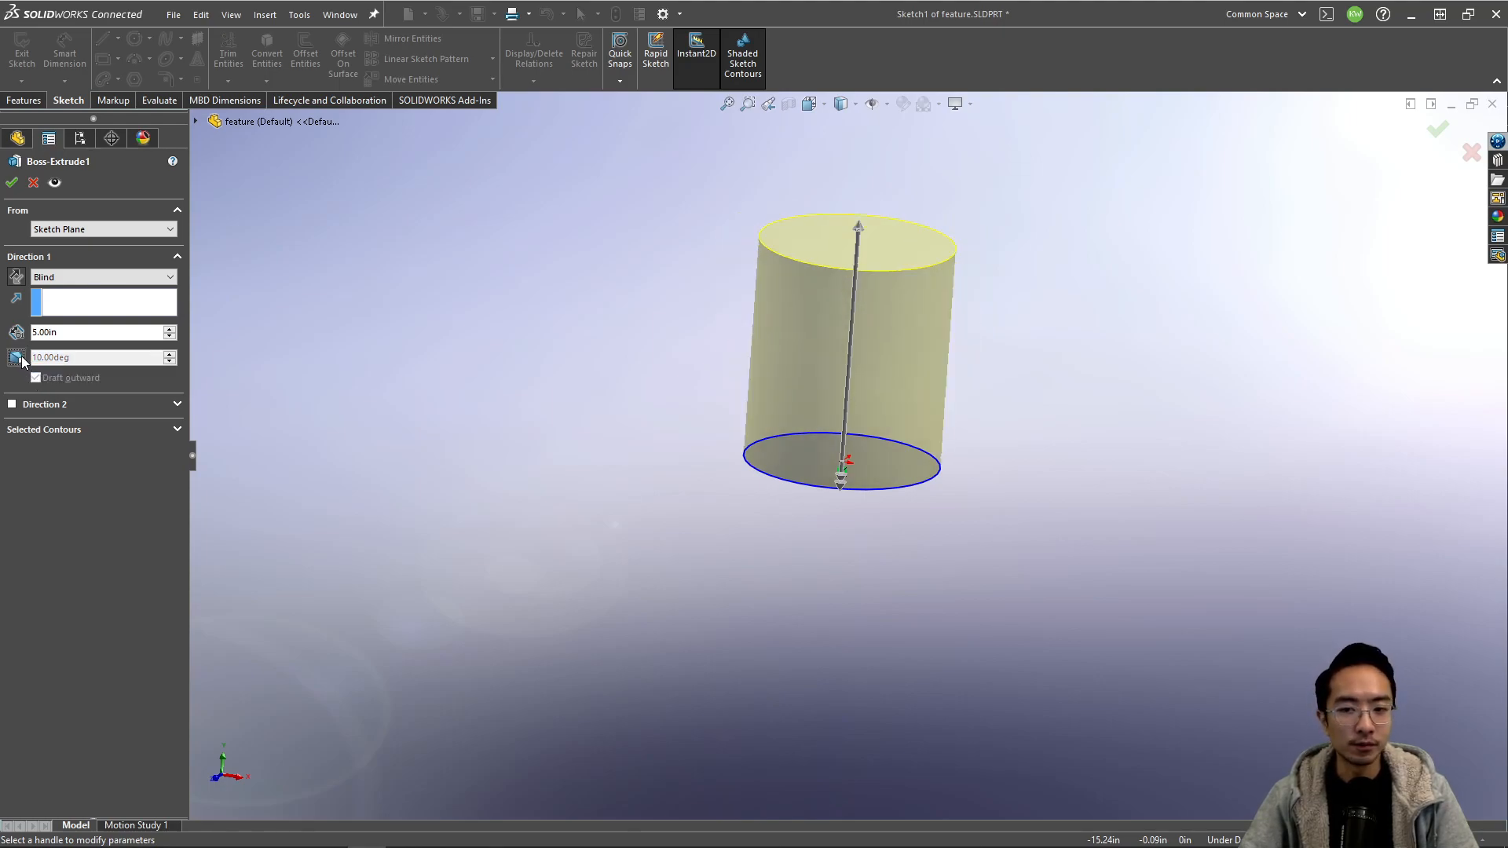
- Try a blind second-direction extrusion of 2.10 in below the sketch plane, and disable the second direction again
left_click(13, 404)
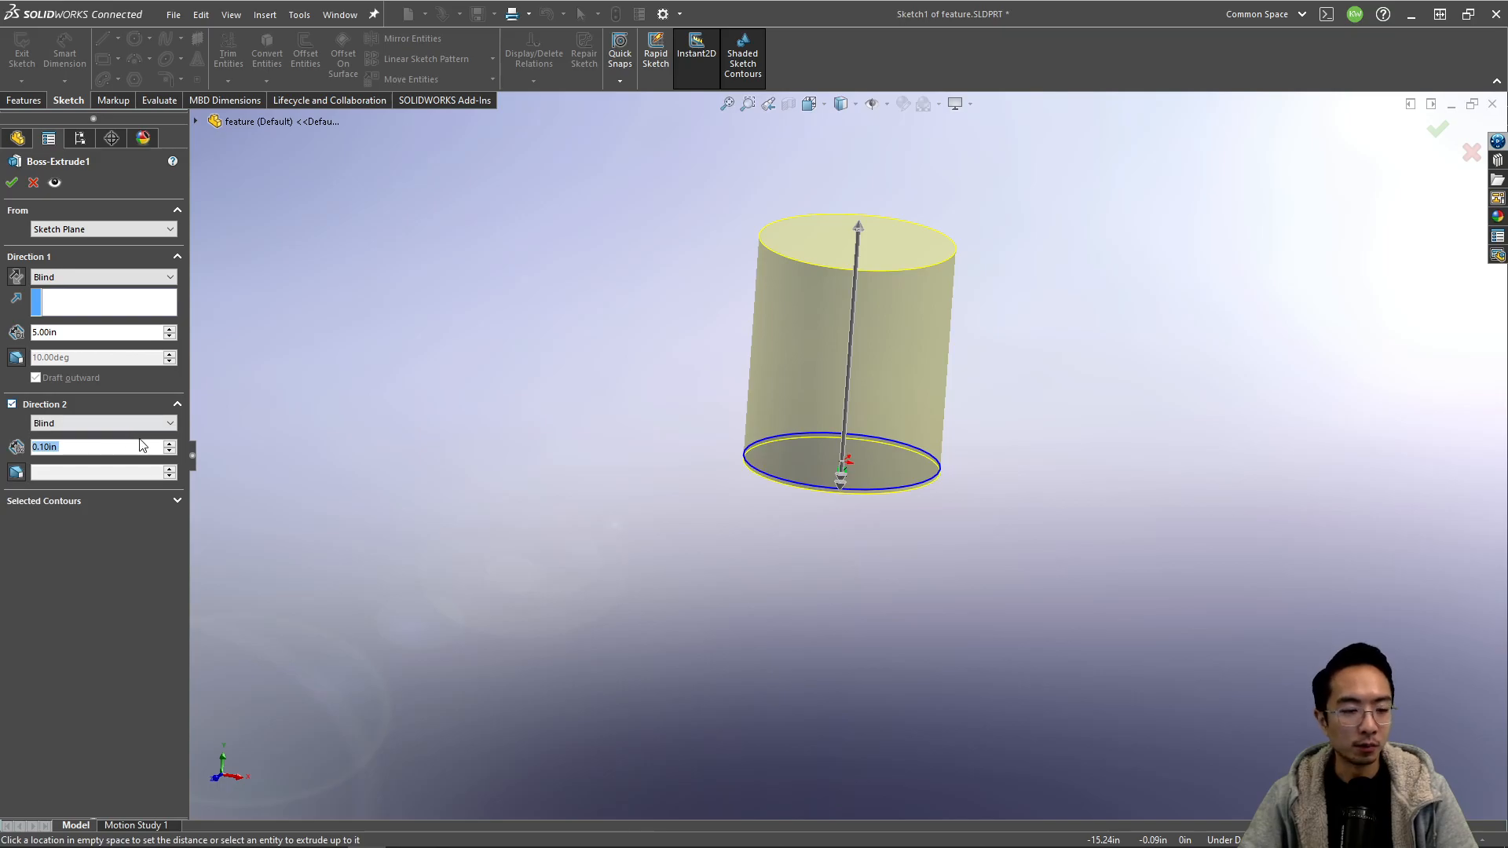
scroll(174, 447, "up", 9)
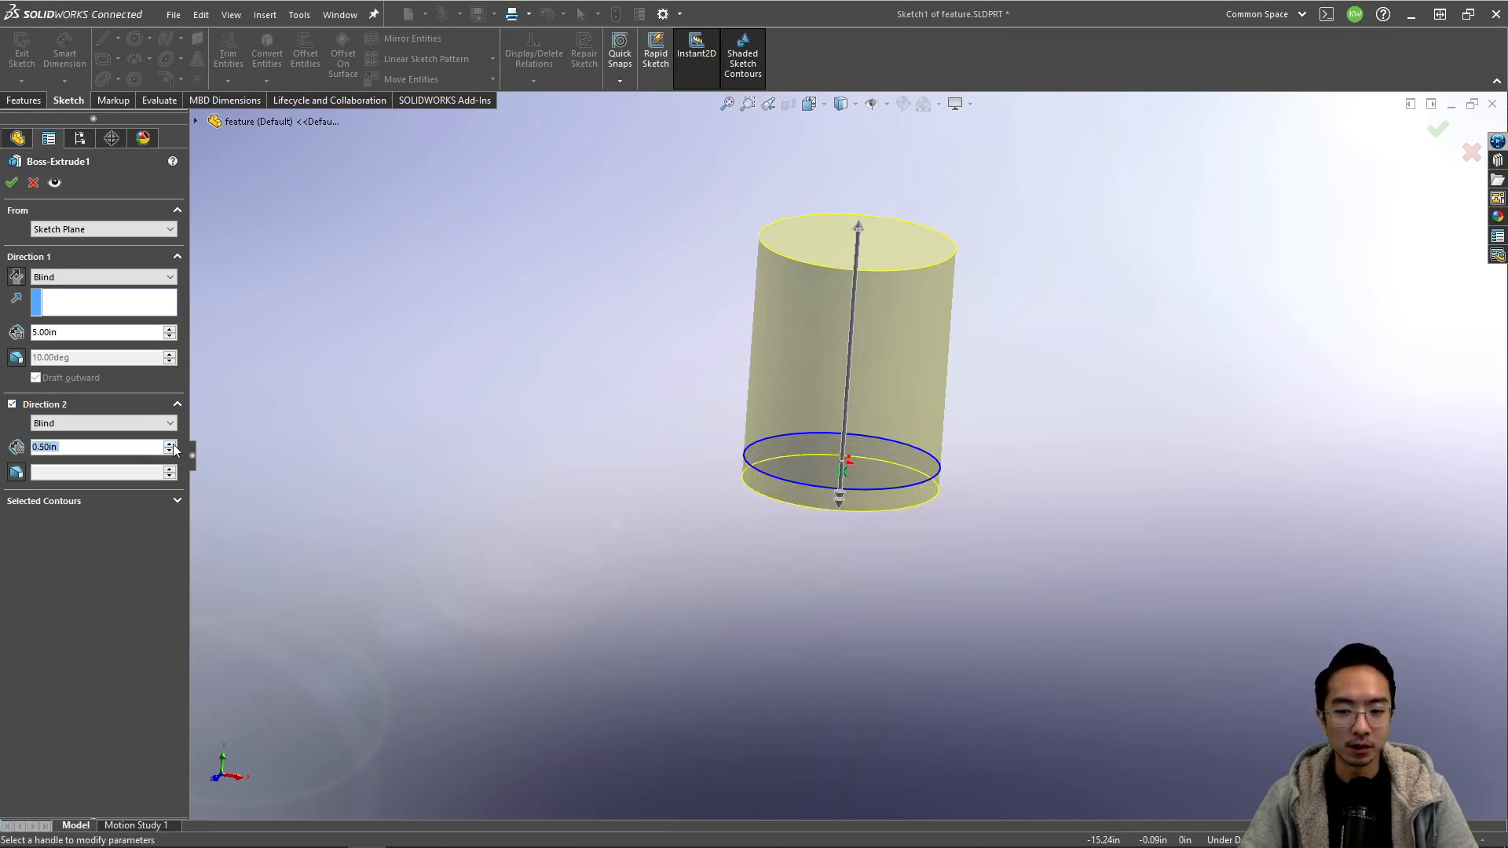
scroll(174, 447, "up", 10)
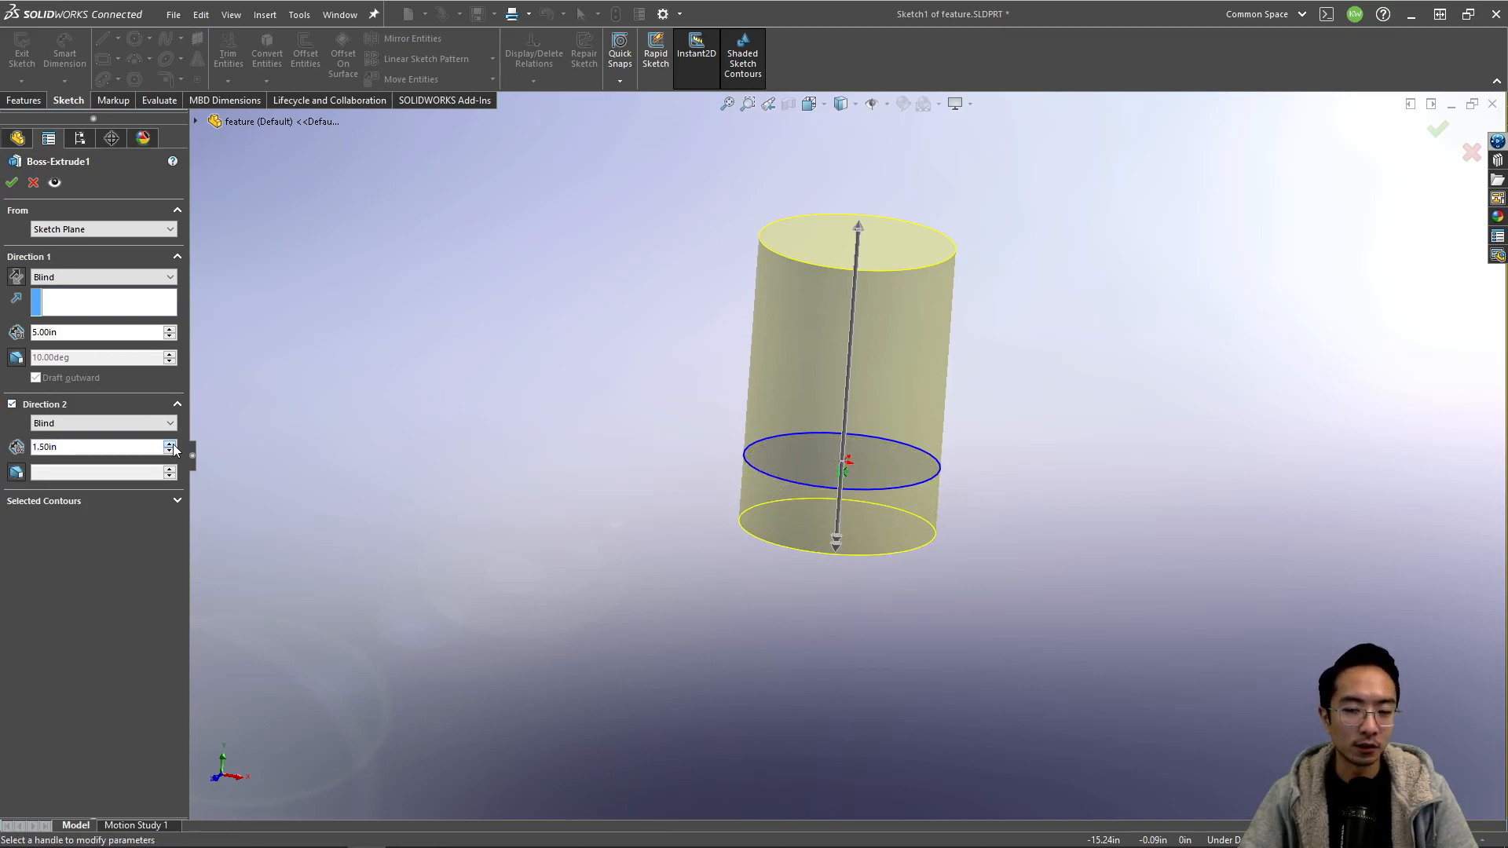
scroll(173, 447, "up", 1)
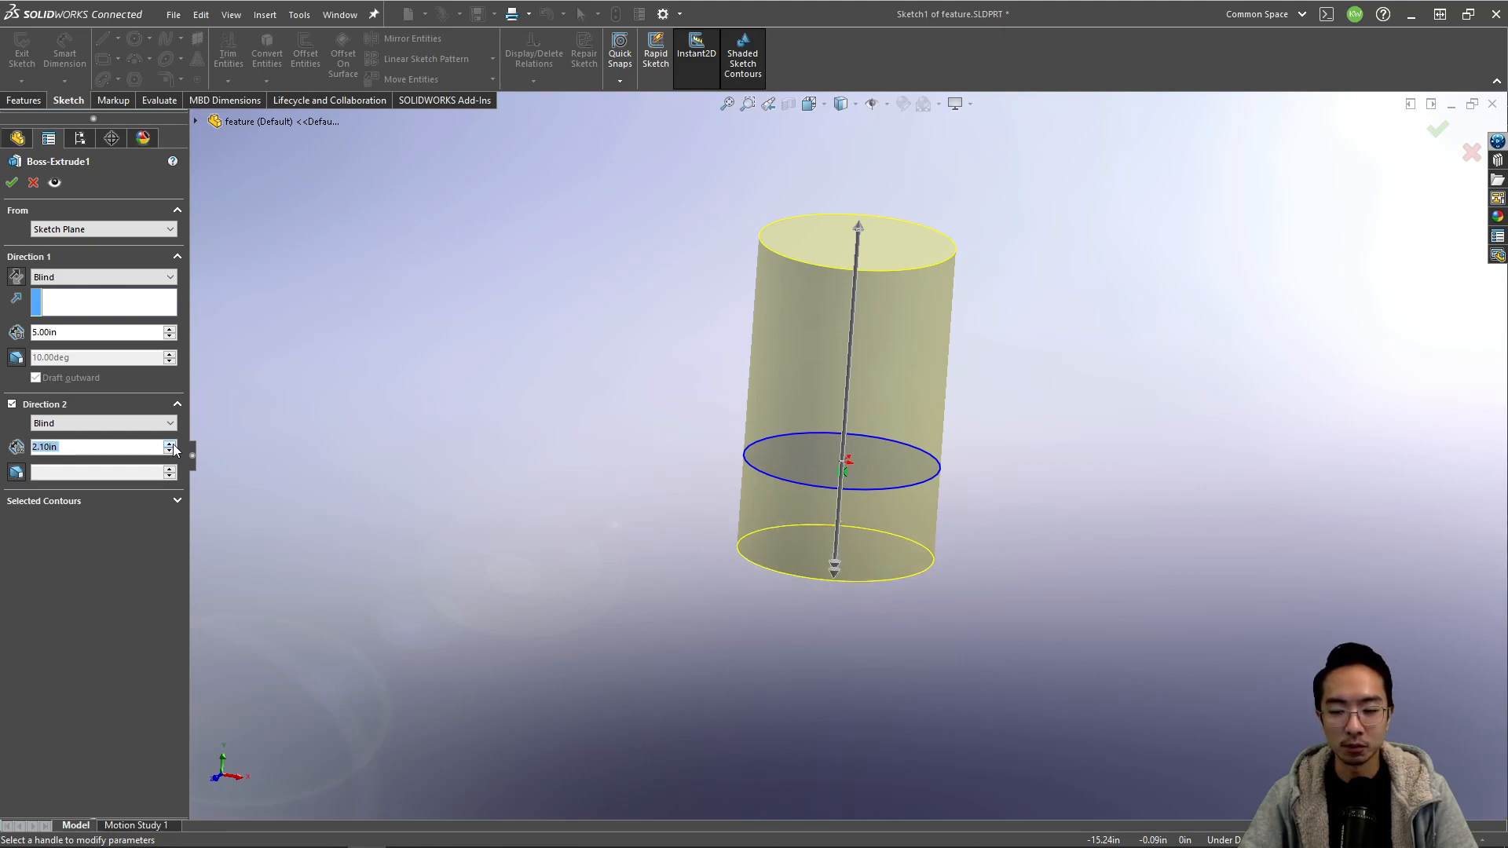
left_click(12, 404)
- Choose the circle's region as the extrusion's selected contour, and discard the feature edit
left_click(177, 429)
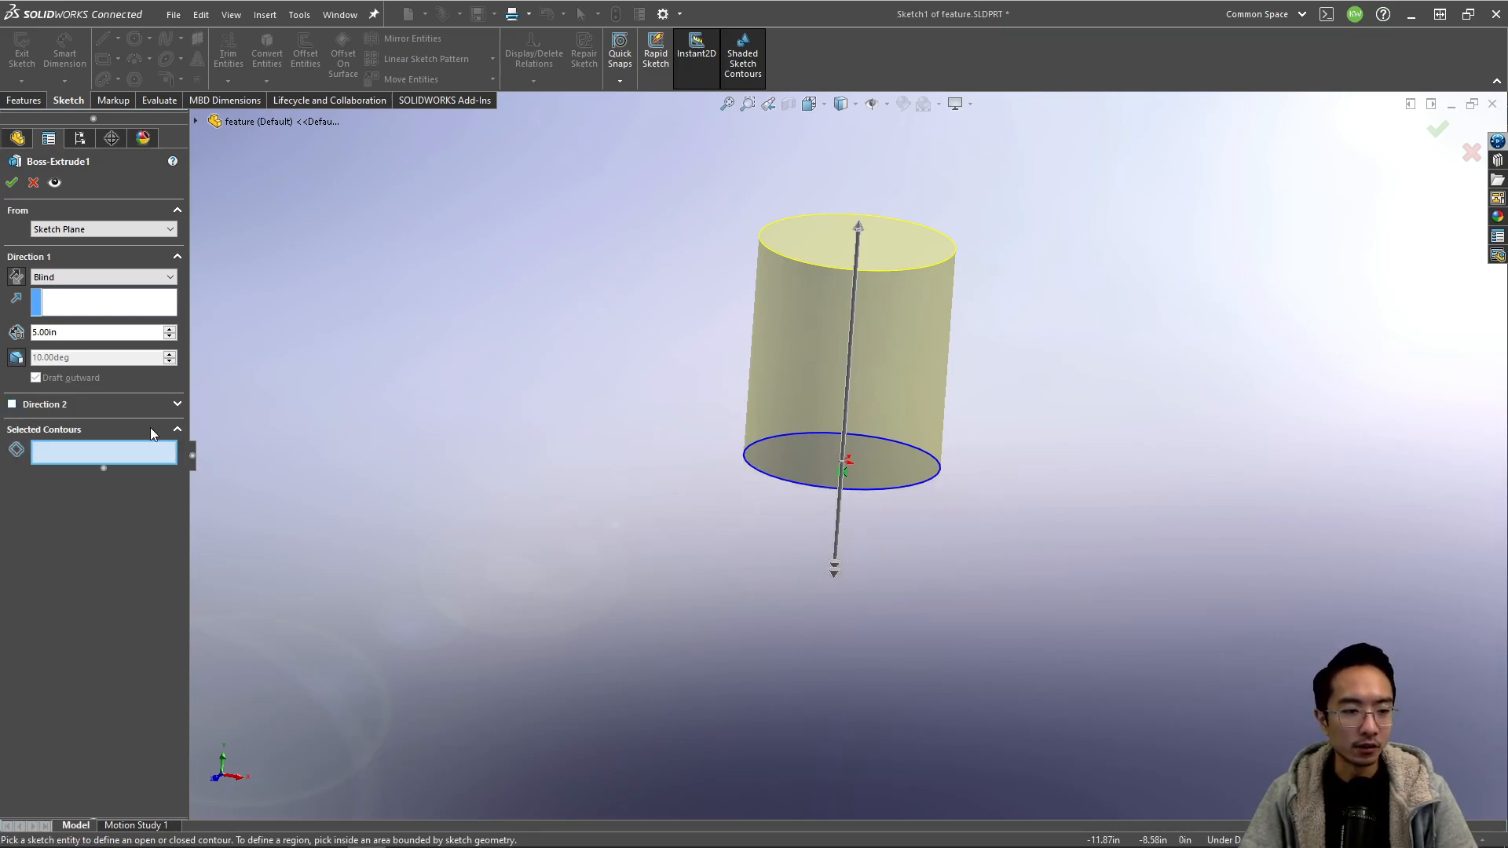
middle_click_drag(506, 370, 481, 552)
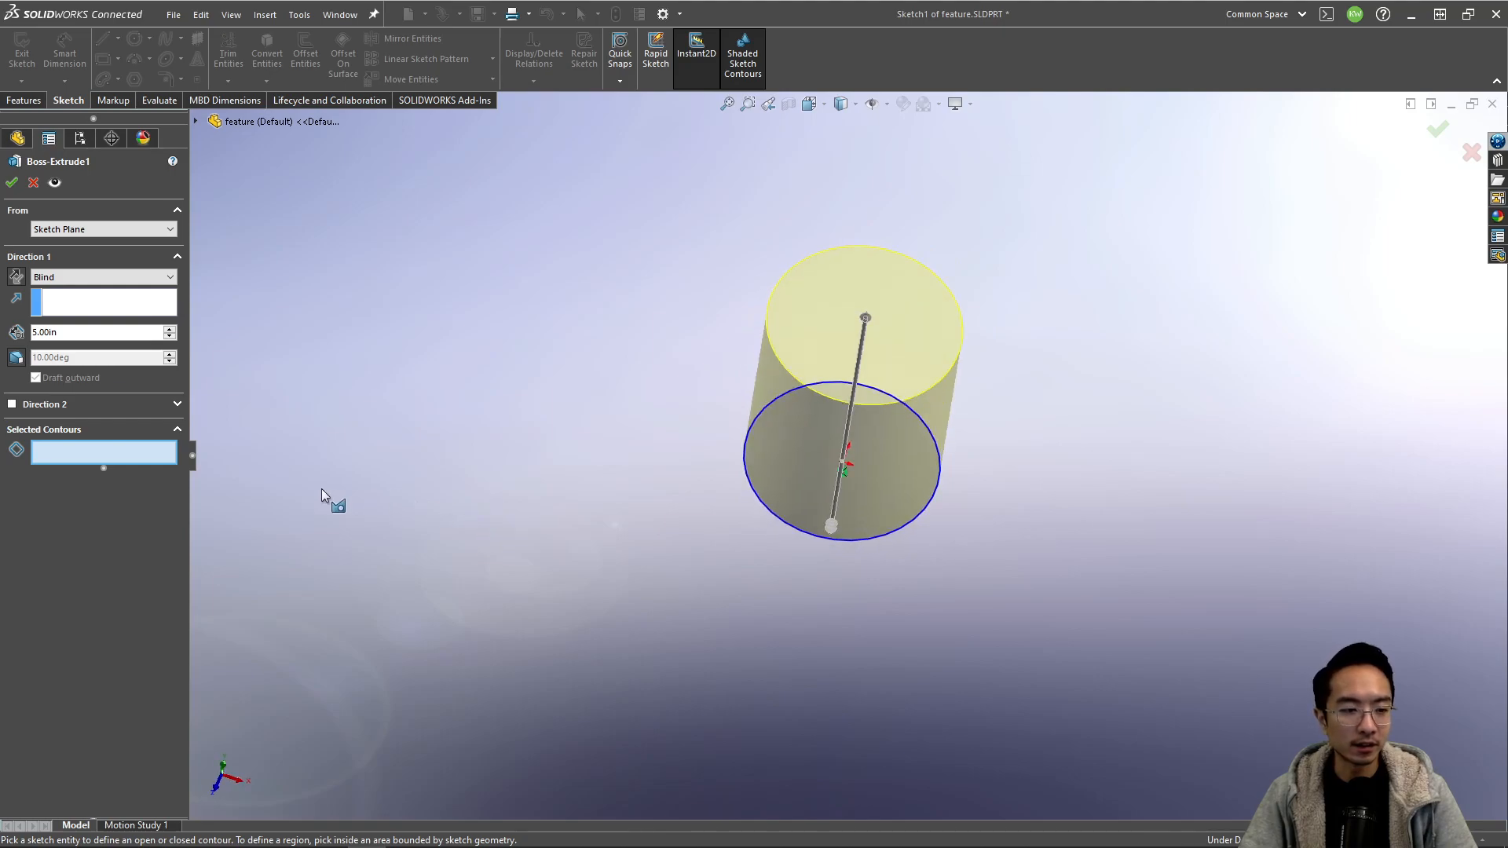
left_click(800, 460)
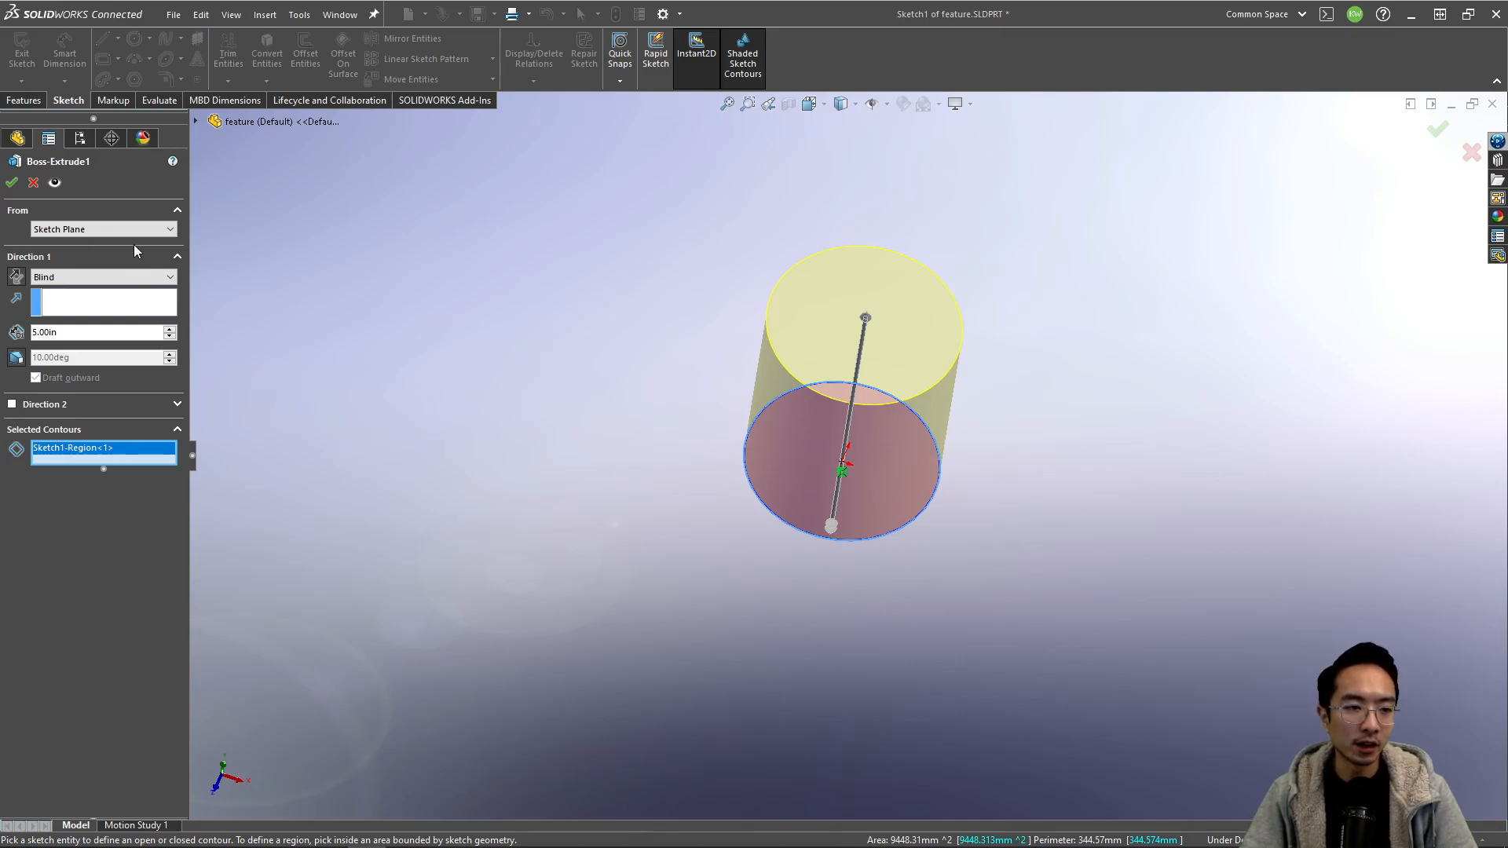
left_click(37, 184)
left_click(358, 396)
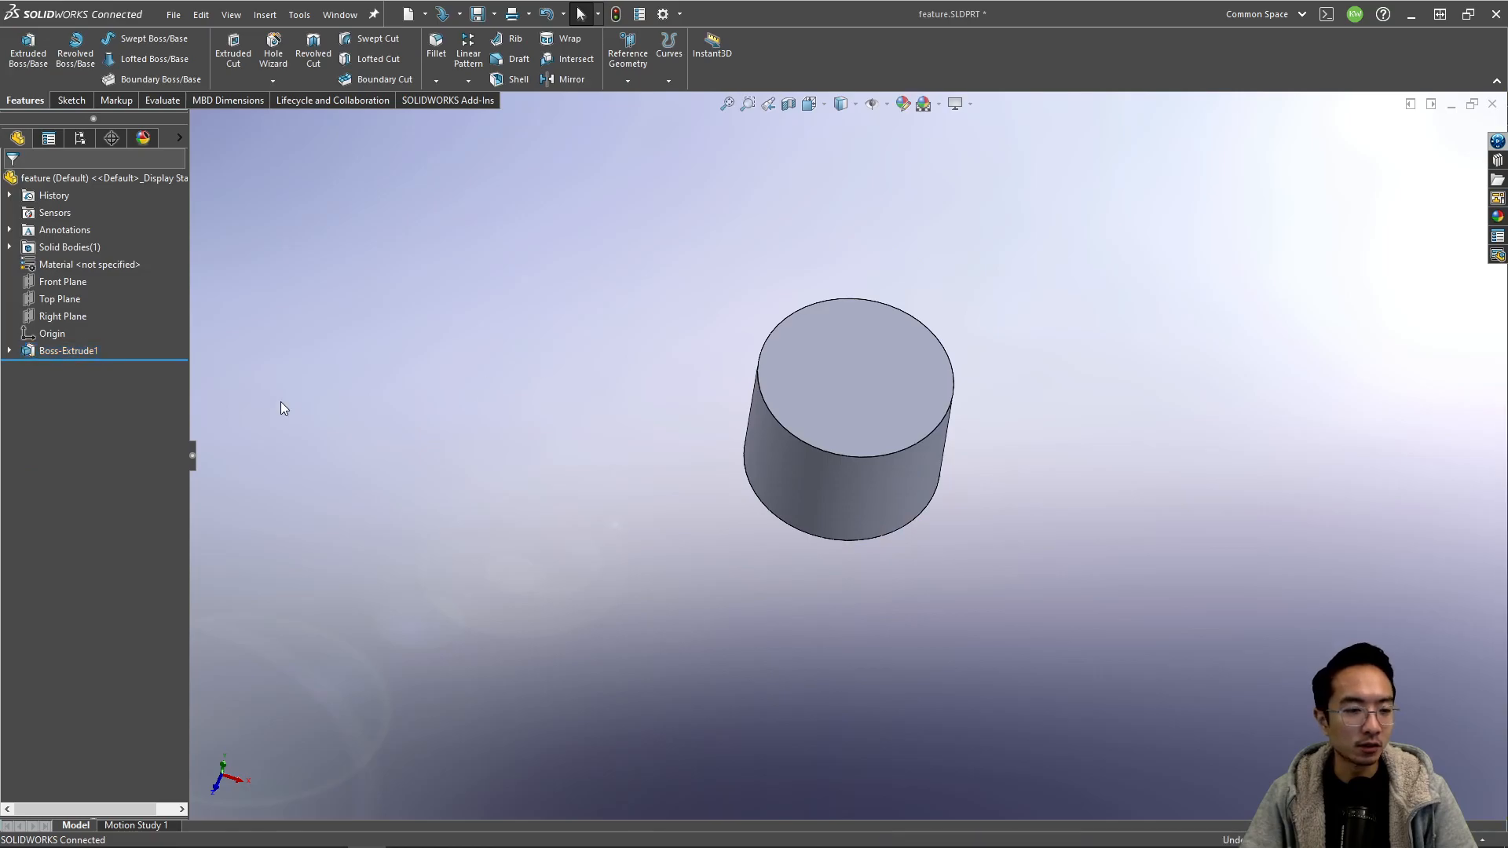
- Delete the cylinder's extrude feature while keeping its circle sketch
right_click(46, 347)
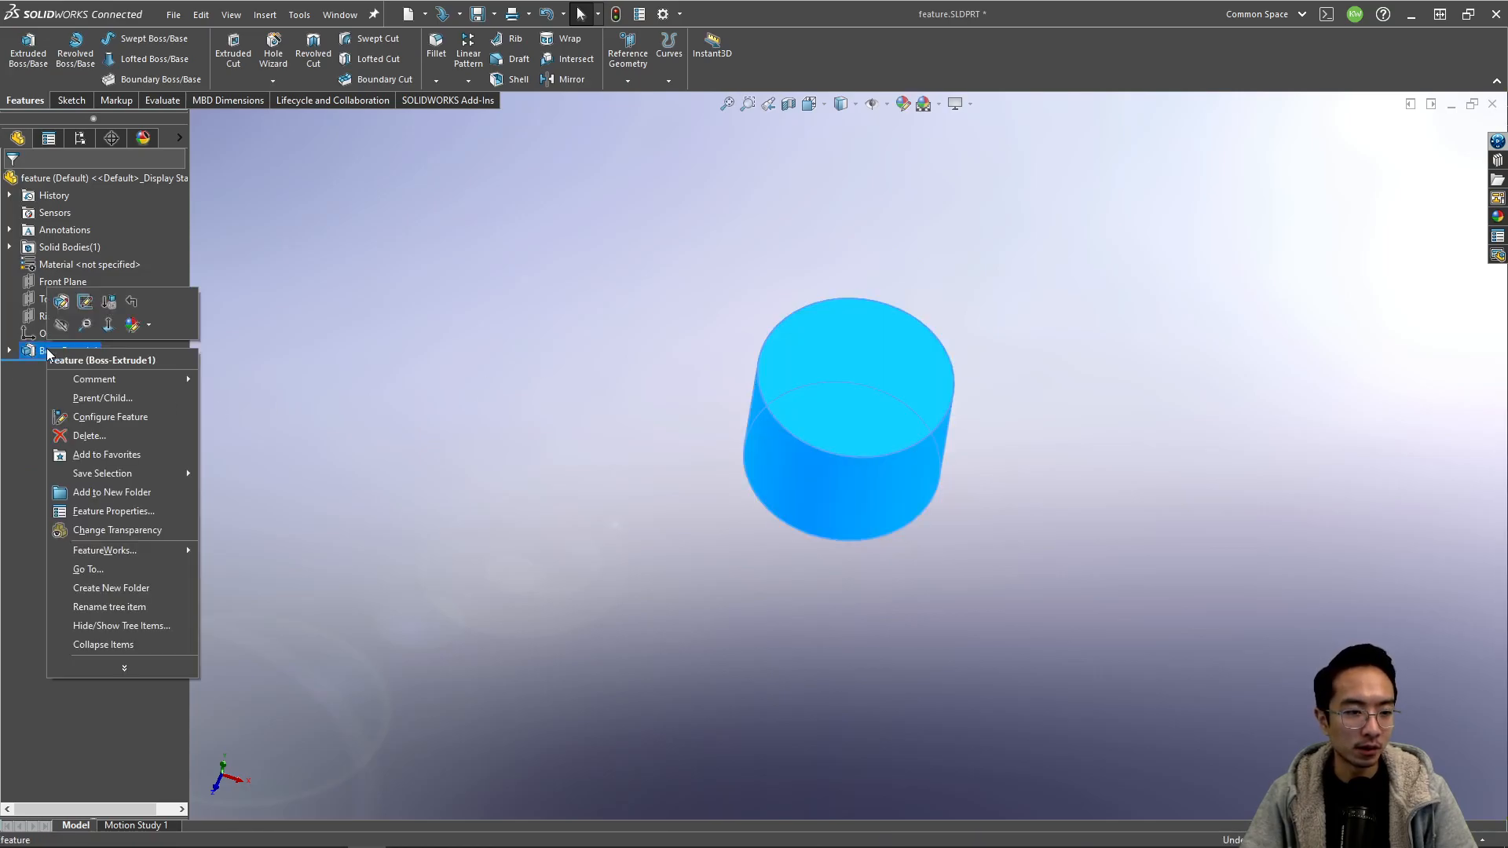
left_click(84, 435)
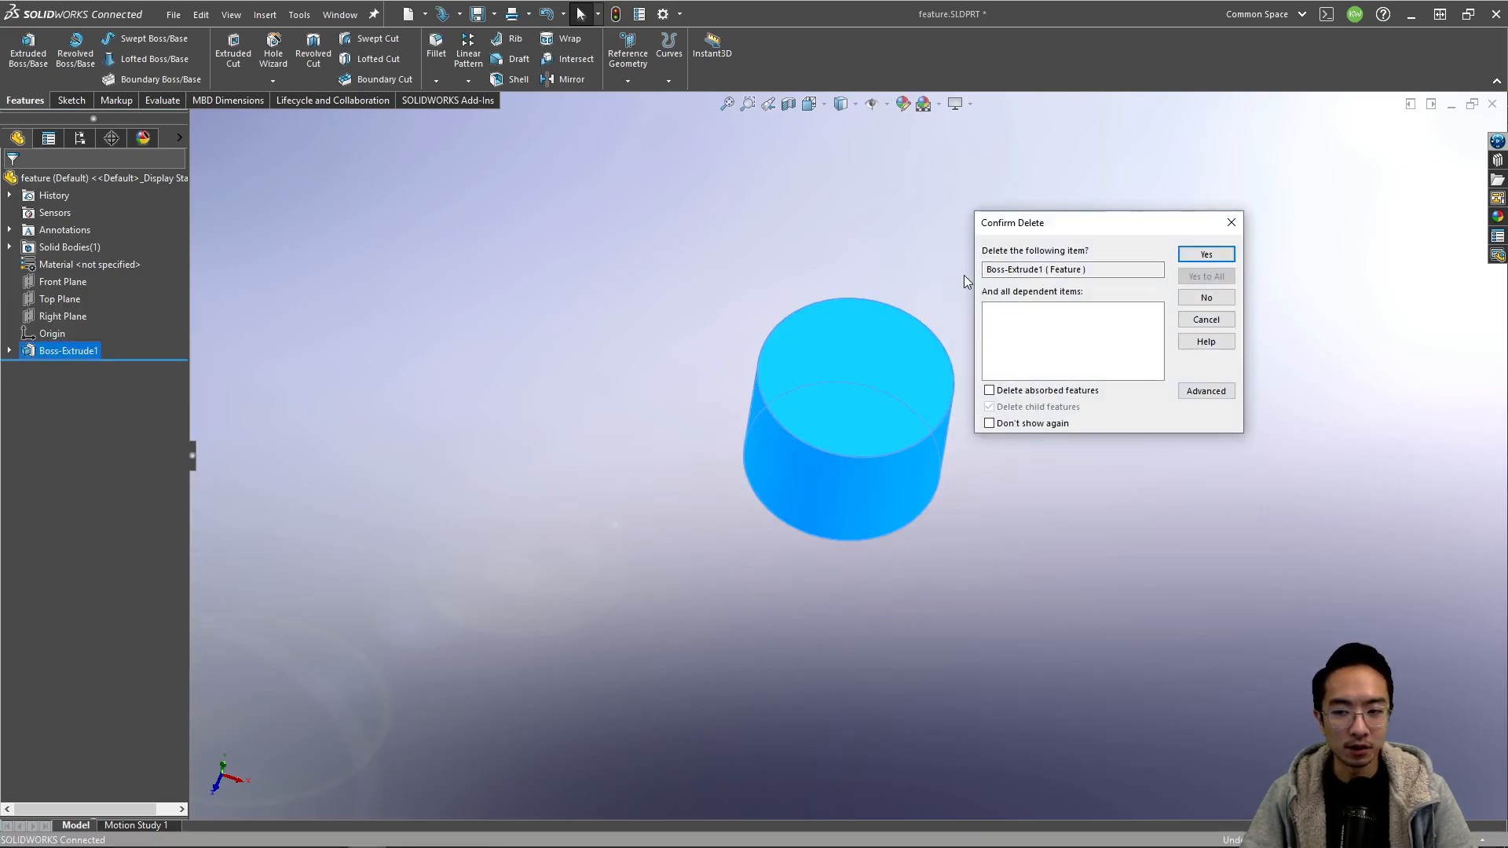
left_click(1202, 257)
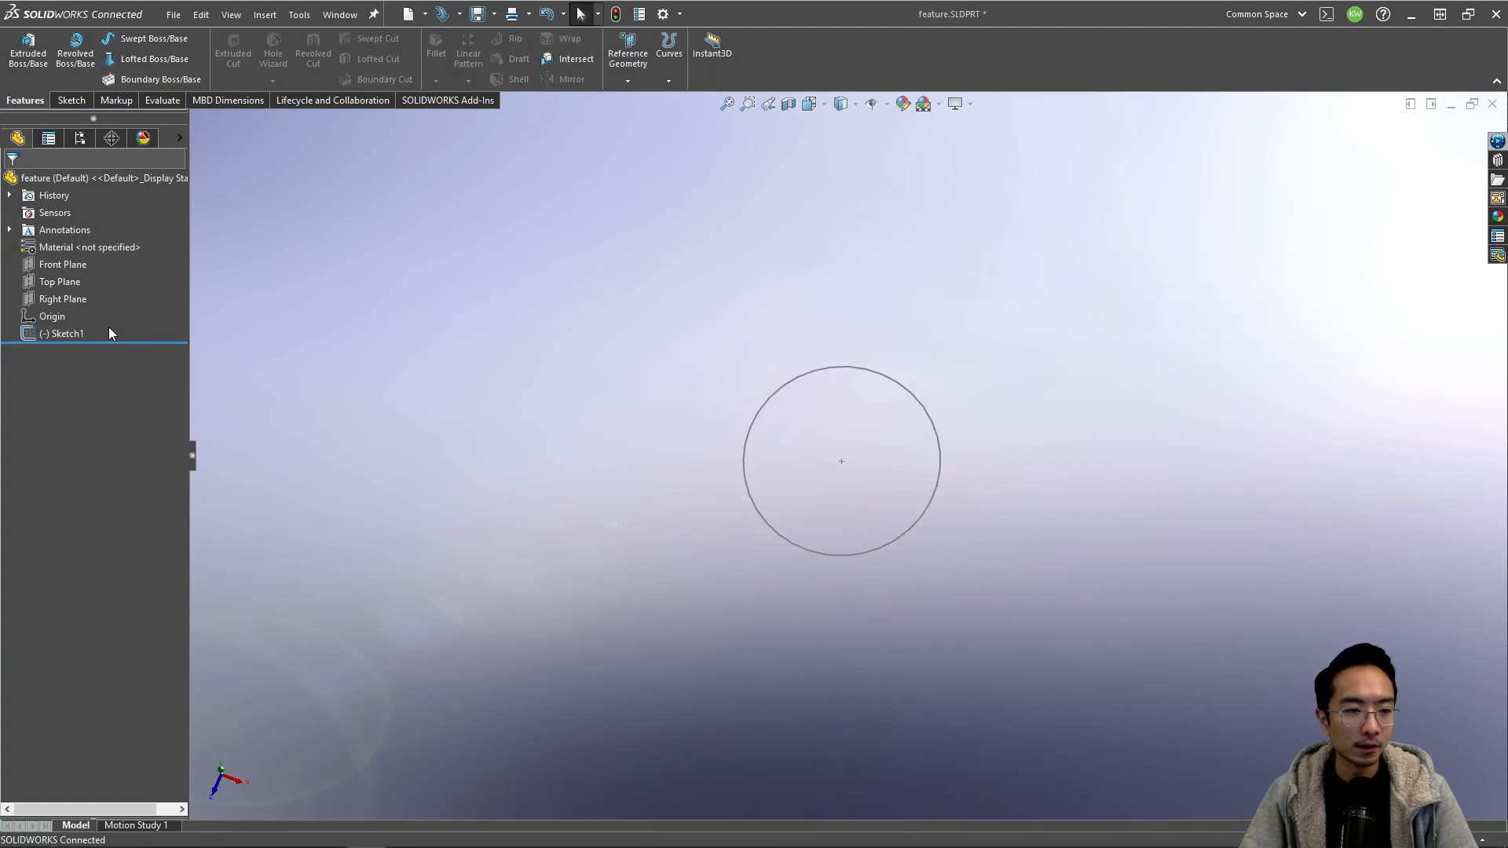
- Edit the circle's sketch in a normal view and add a larger second circle beside it, tangent to the first
left_click(60, 335)
left_click(77, 291)
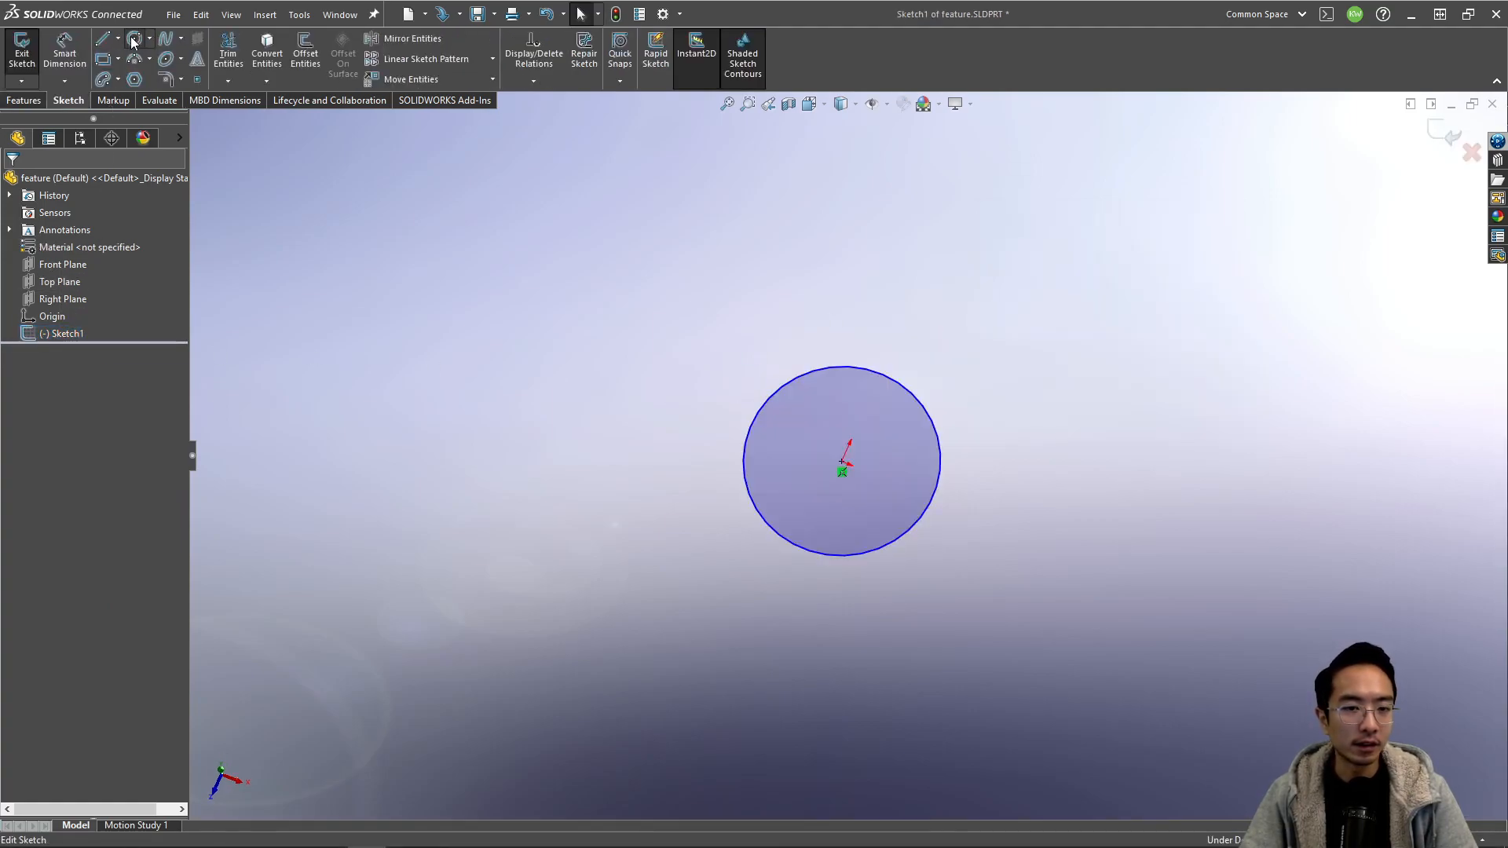
left_click(135, 38)
key("space")
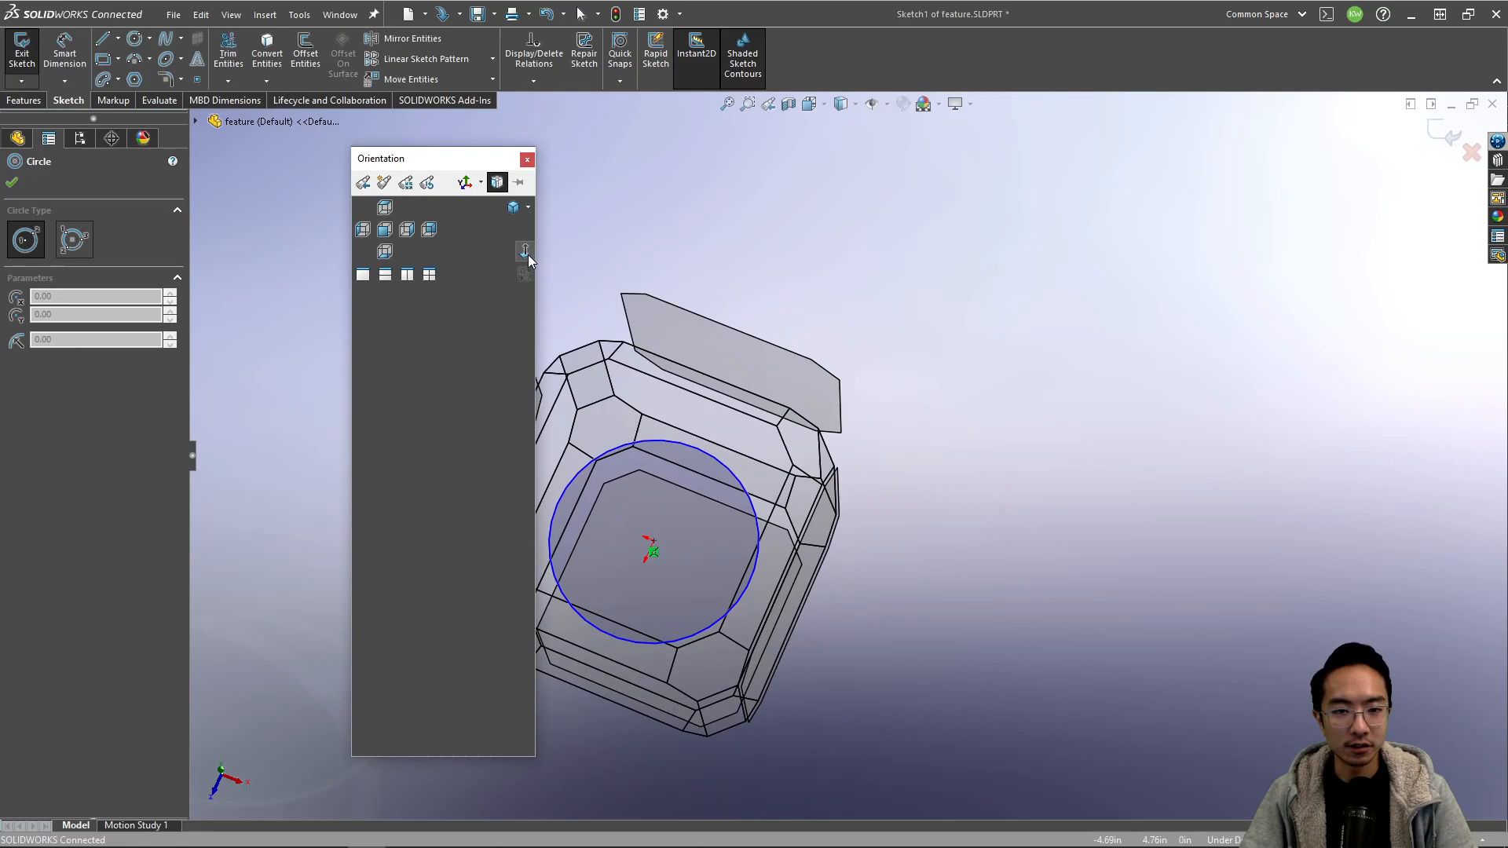
left_click(1113, 478)
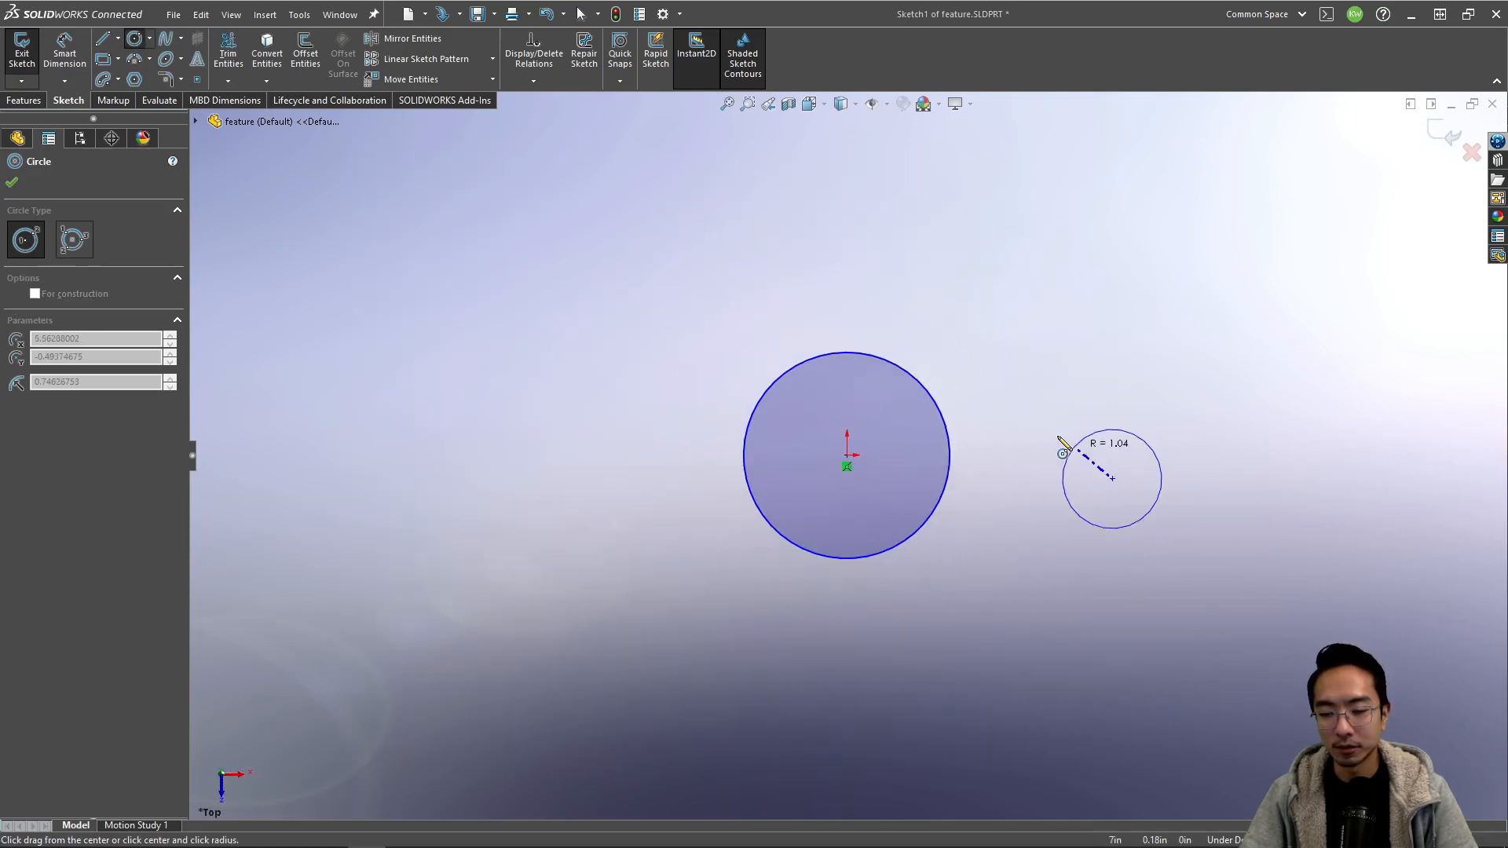
left_click(951, 463)
key("Escape")
key("Escape")
scroll(1181, 517, "up", 2)
scroll(1182, 517, "down", 3)
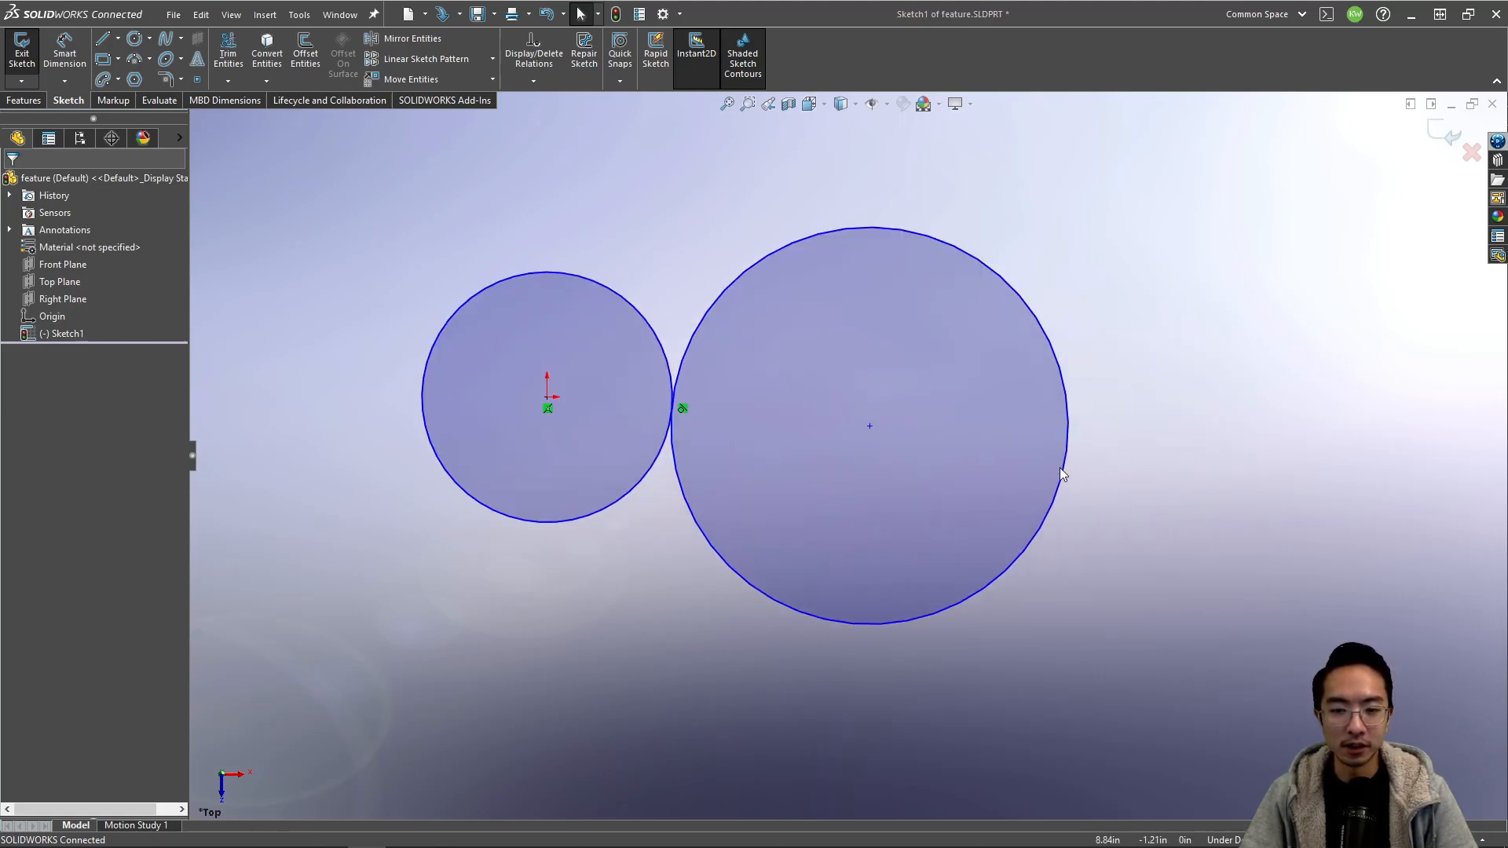
- Try extruding the smaller circle's region as a selected contour with a 3.07 in blind depth, and exit the sketch
left_click(24, 100)
left_click(28, 53)
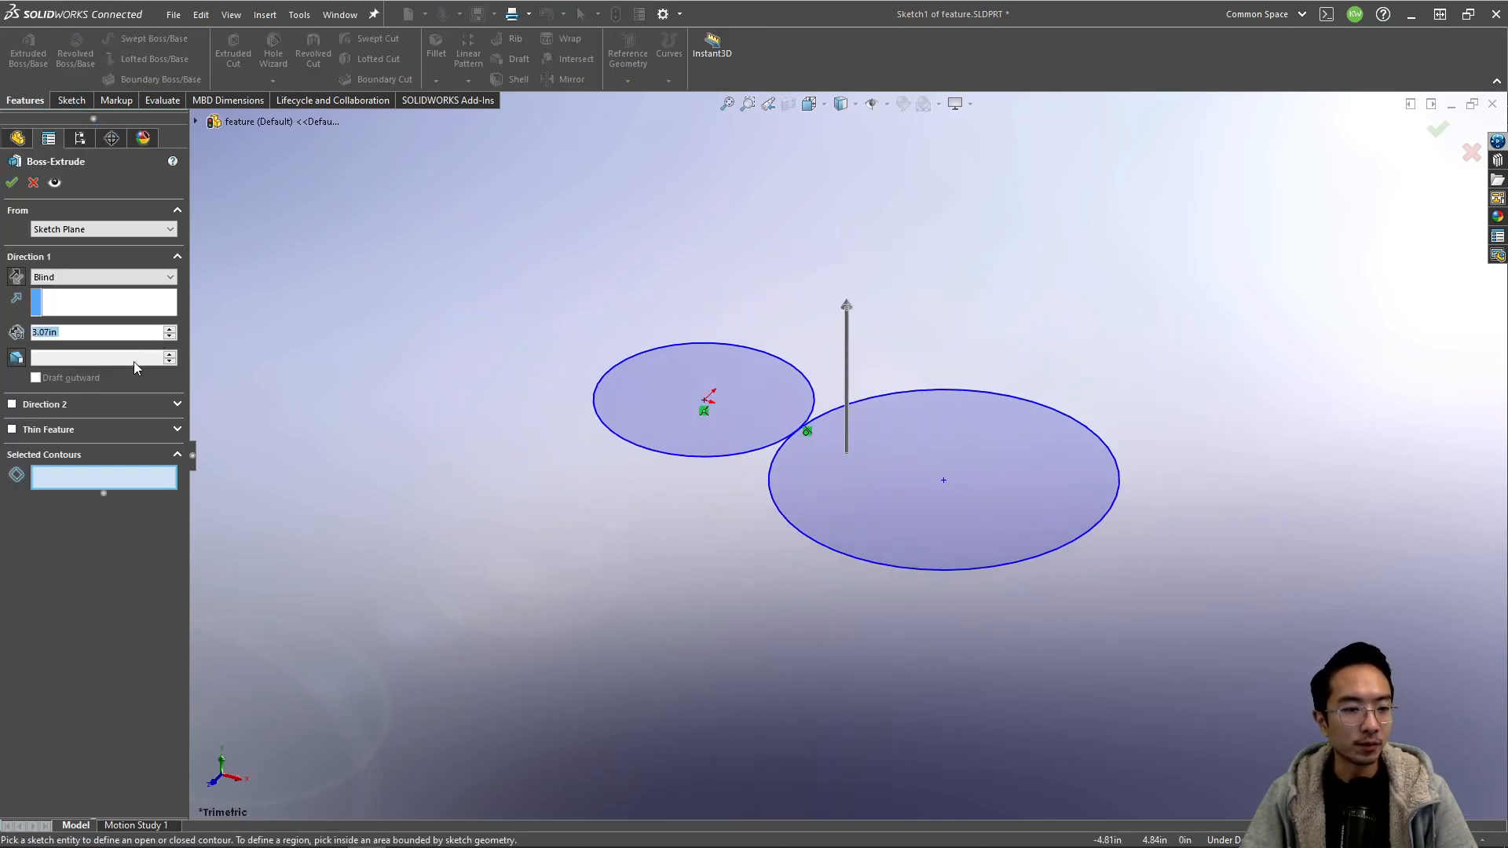
left_click(70, 483)
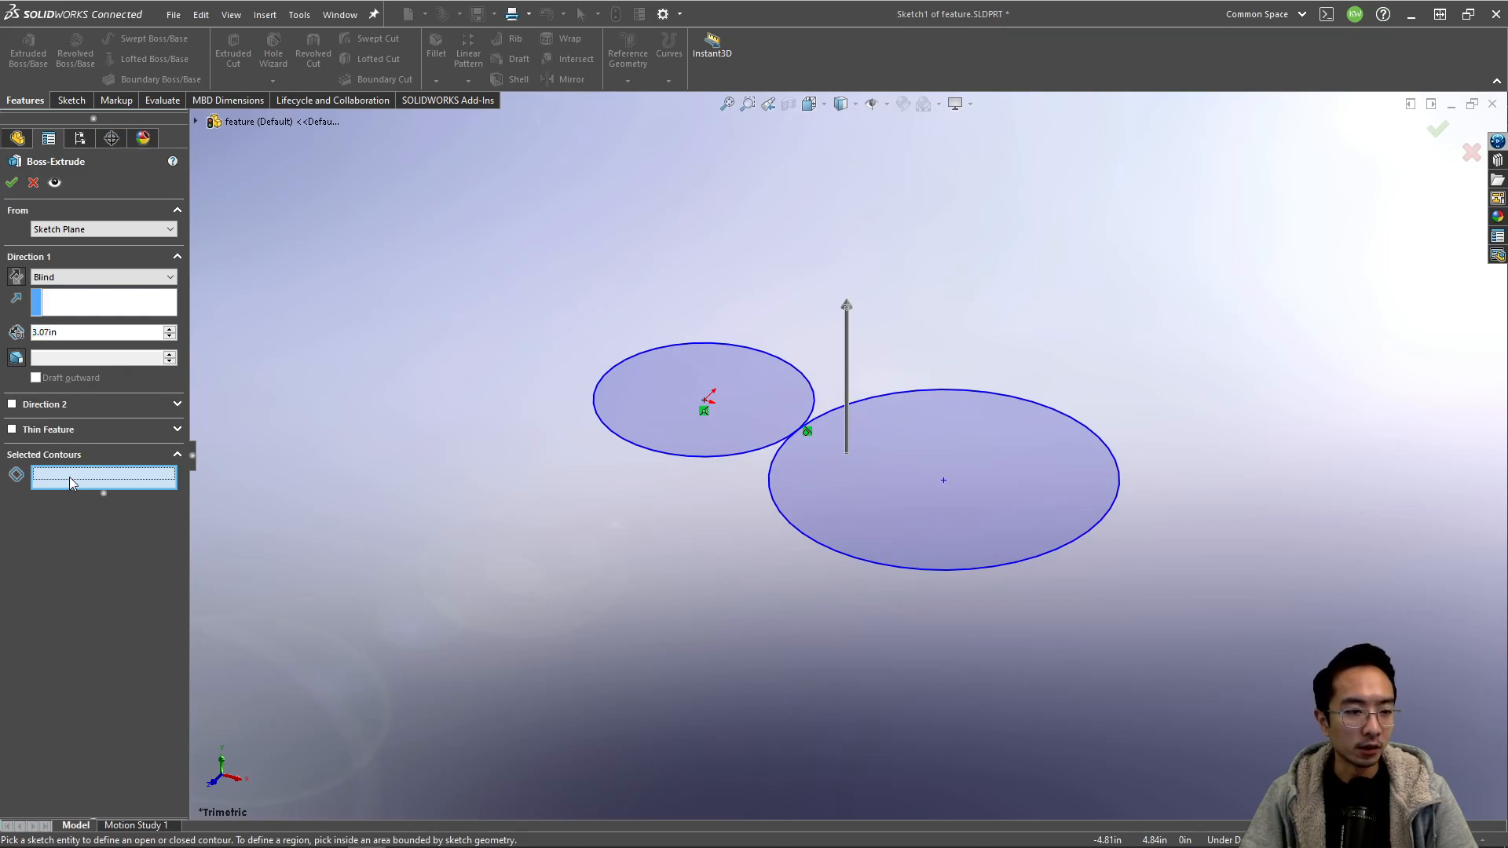
left_click(662, 417)
left_click(880, 465)
left_click(861, 490)
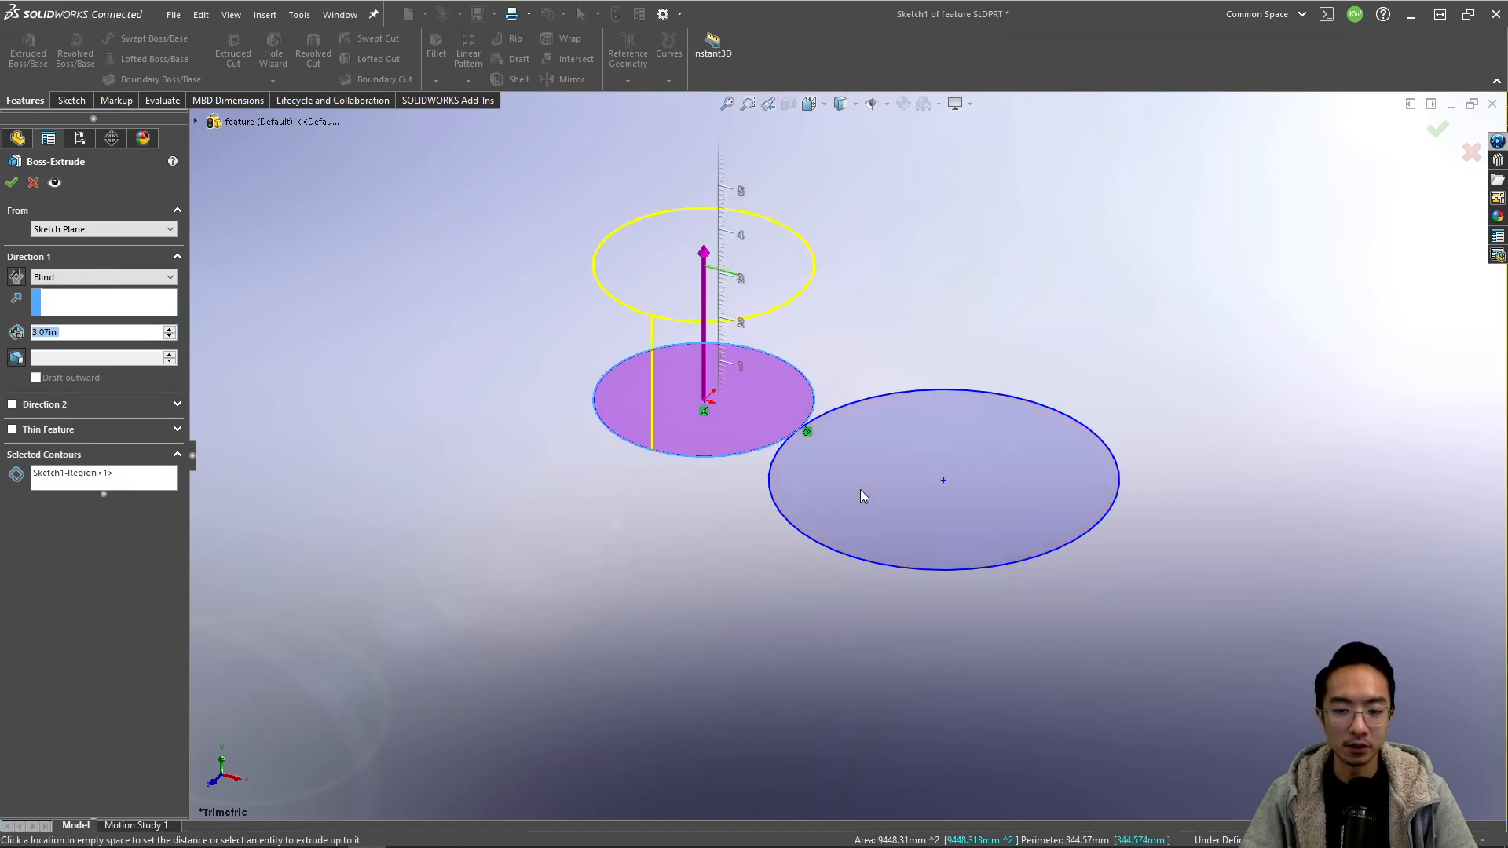
left_click(12, 181)
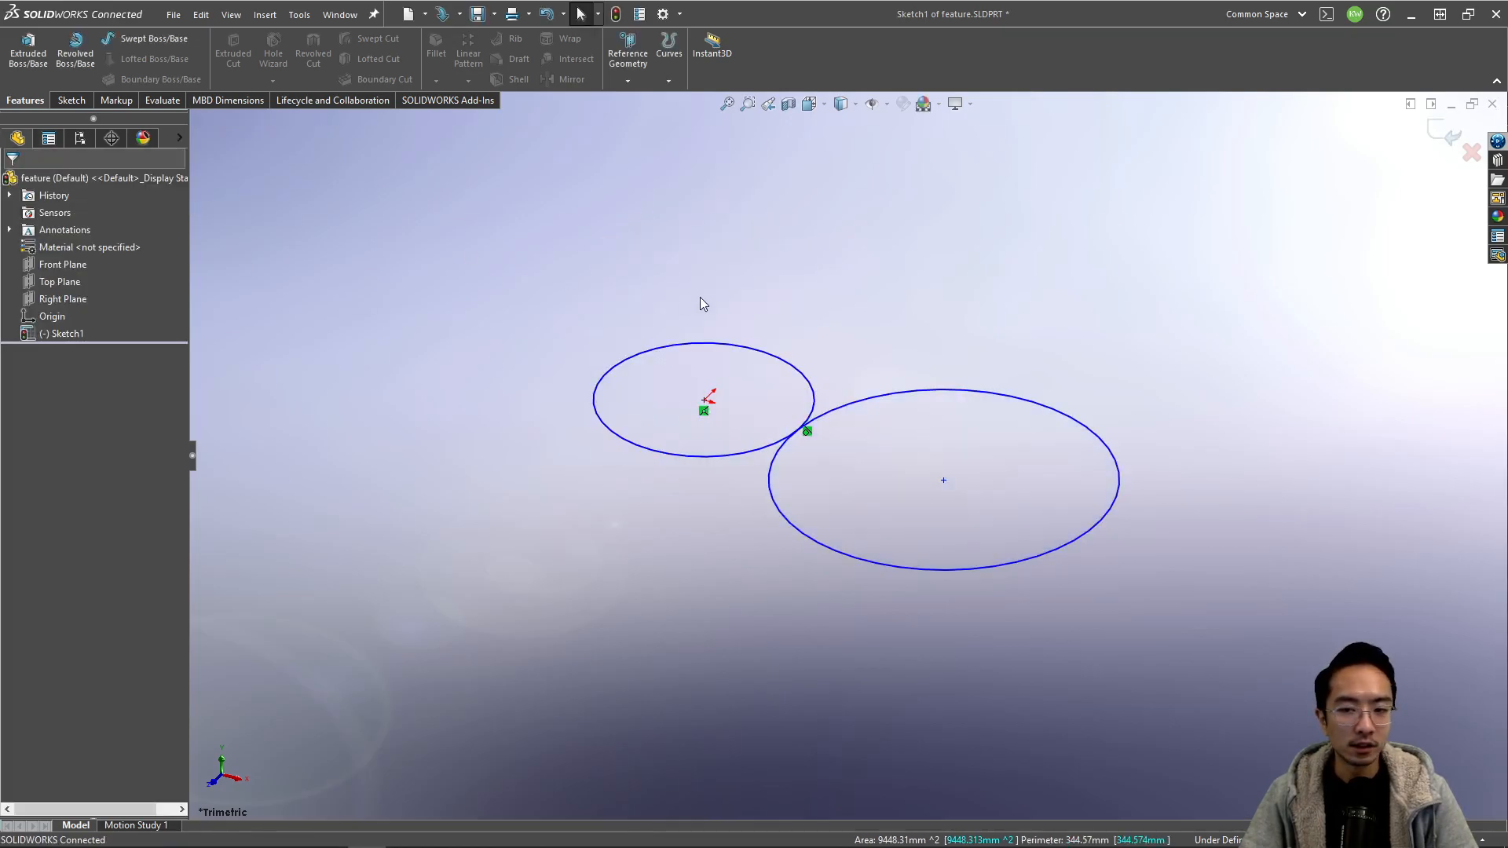
left_click(1446, 132)
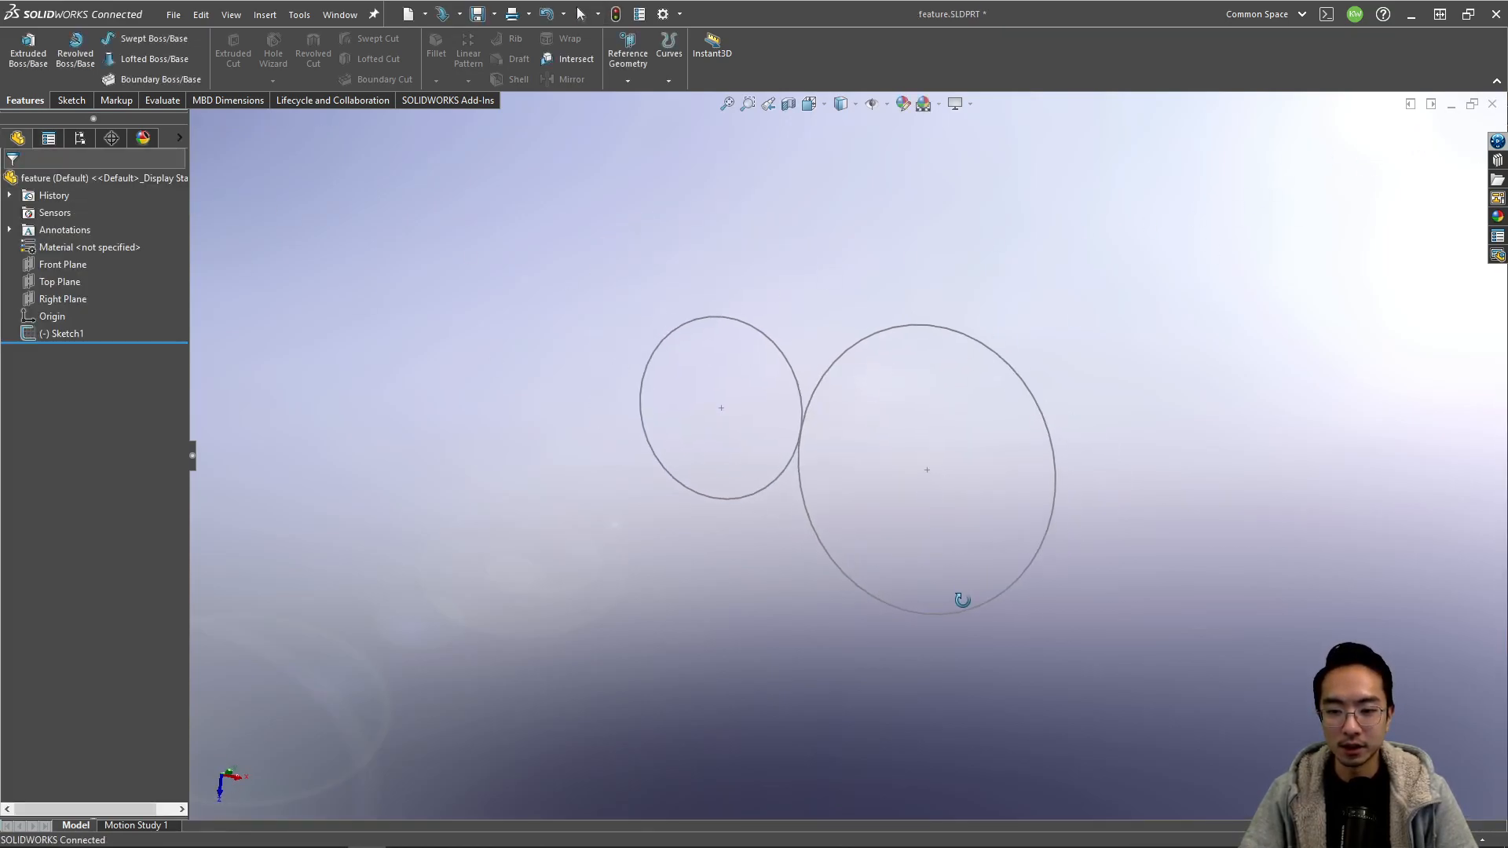
- Edit the circles' sketch and delete the larger circle, keeping only the one at the origin, in a normal view
left_click(69, 334)
left_click(88, 290)
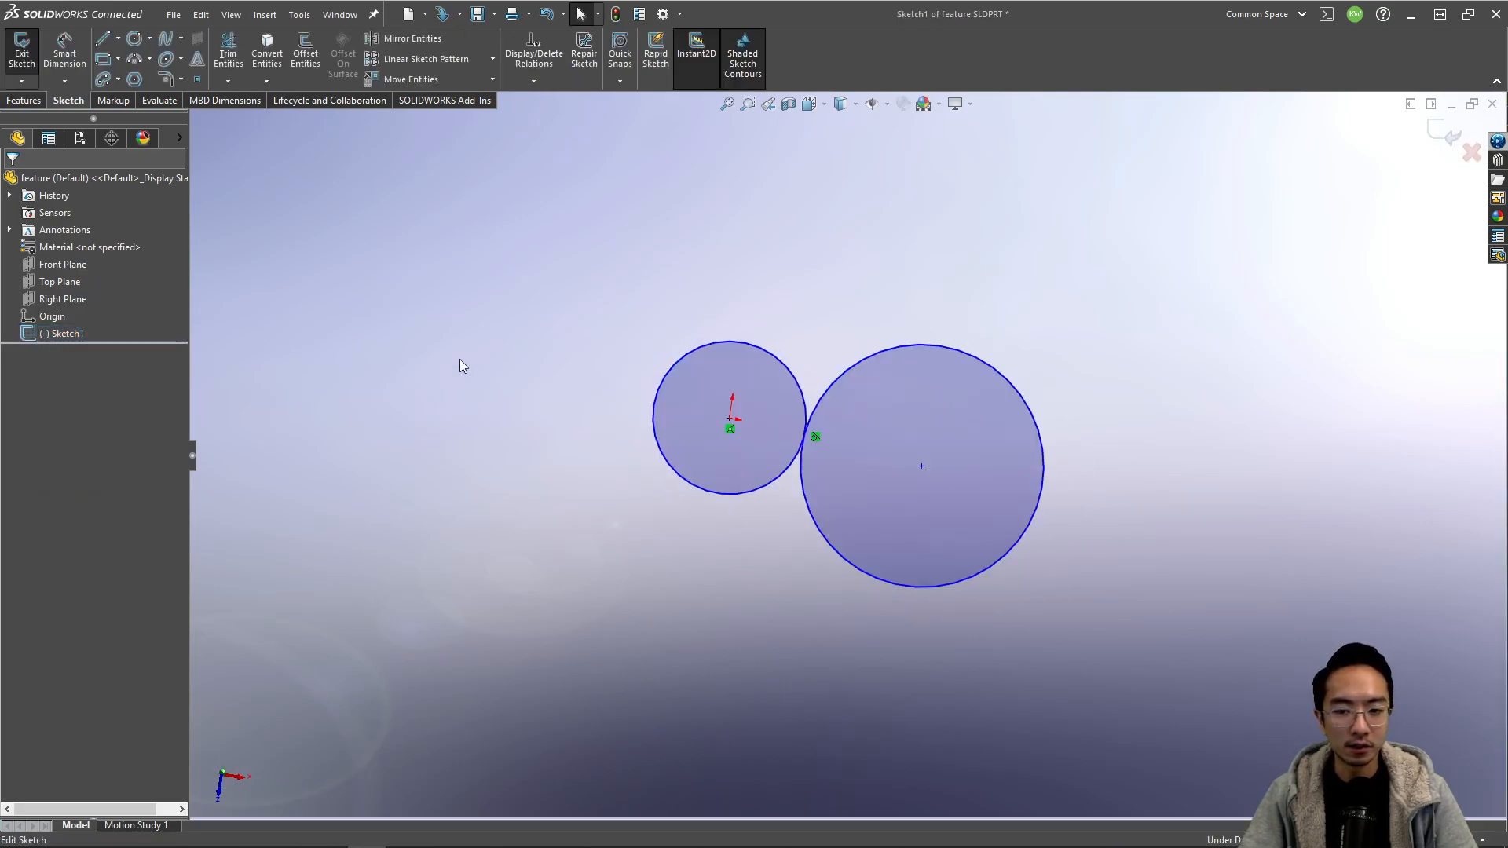
left_click(969, 361)
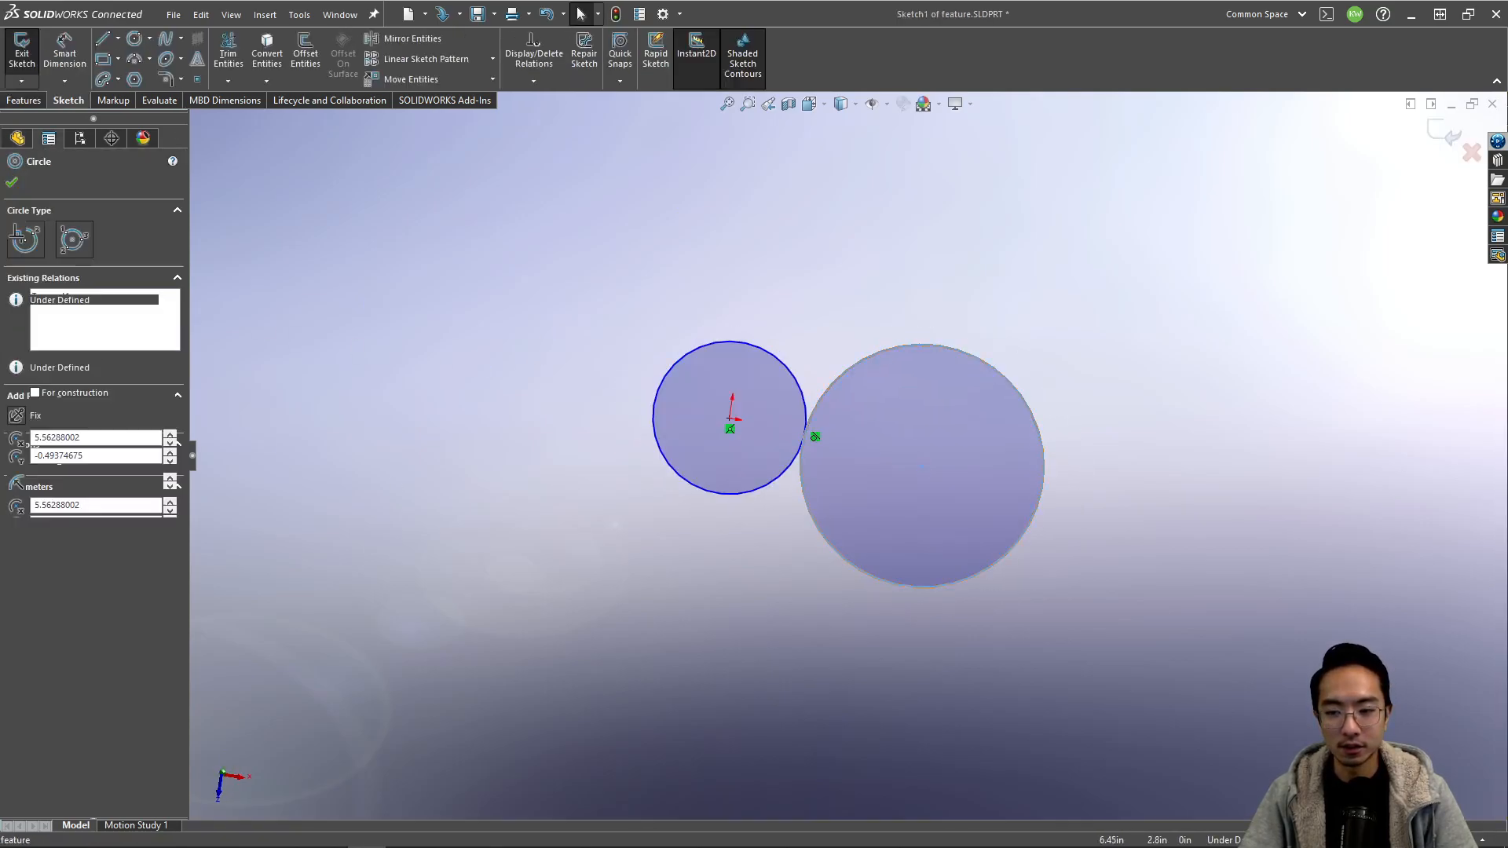
key("Delete")
key("space")
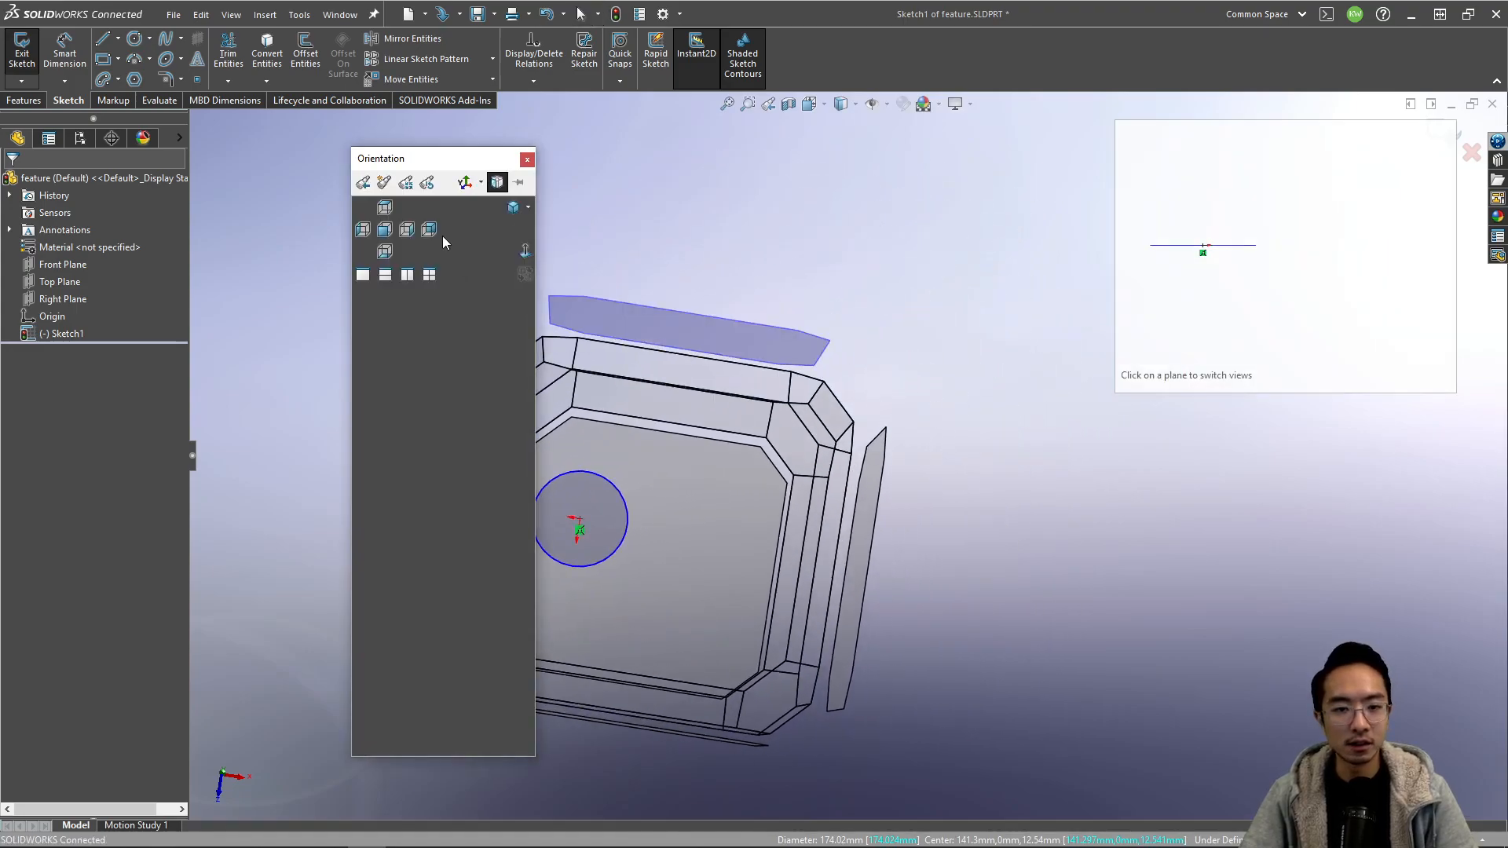
left_click(526, 251)
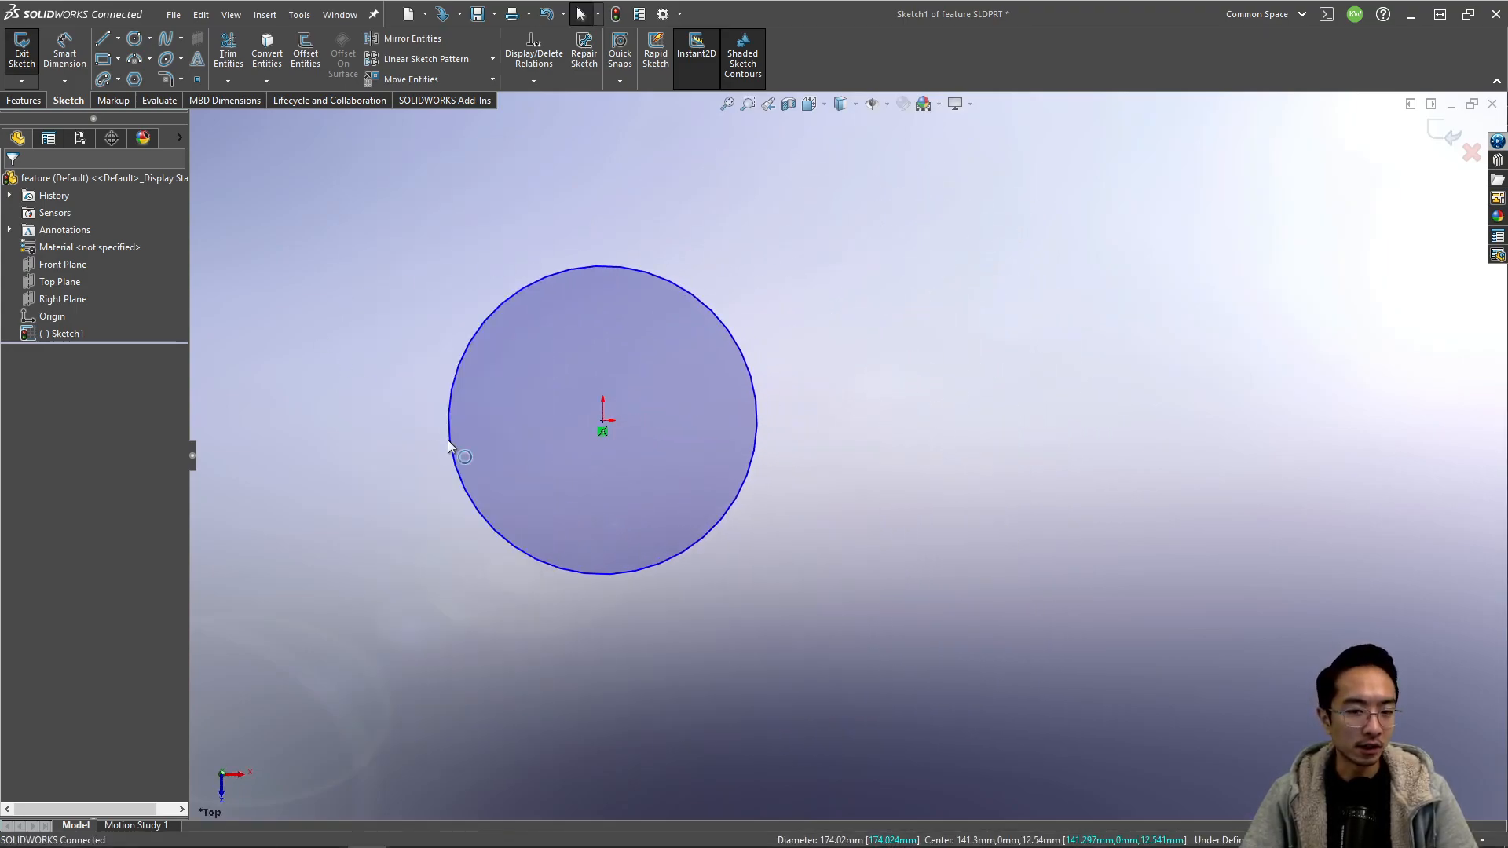
scroll(451, 441, "up", 3)
scroll(585, 429, "down", 3)
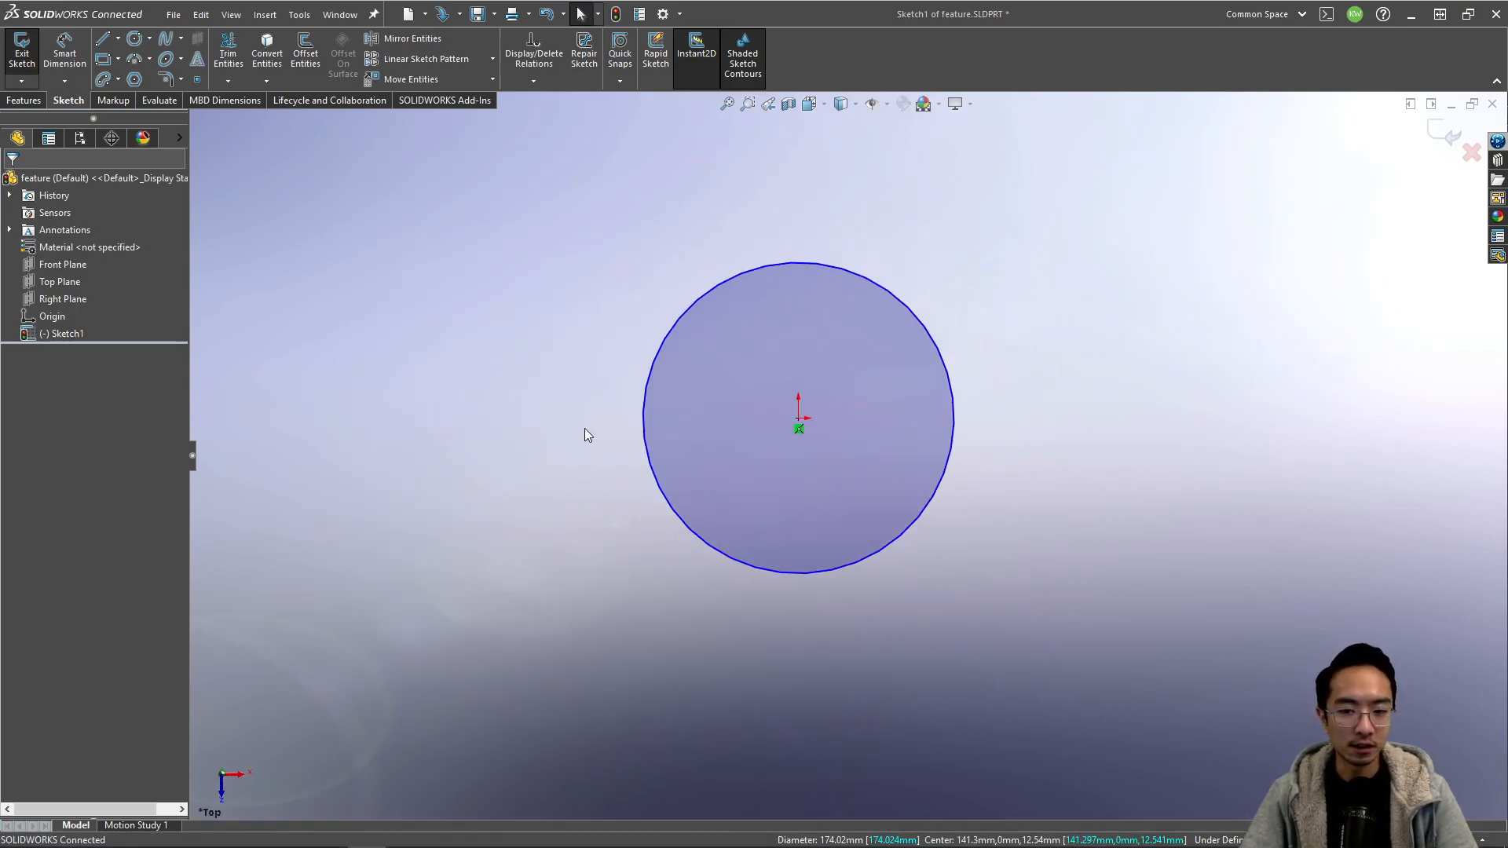
- Start a Boss-Extrude of the circle and try the Surface/Face/Plane, Vertex and Offset start conditions before choosing Sketch Plane again
left_click(25, 100)
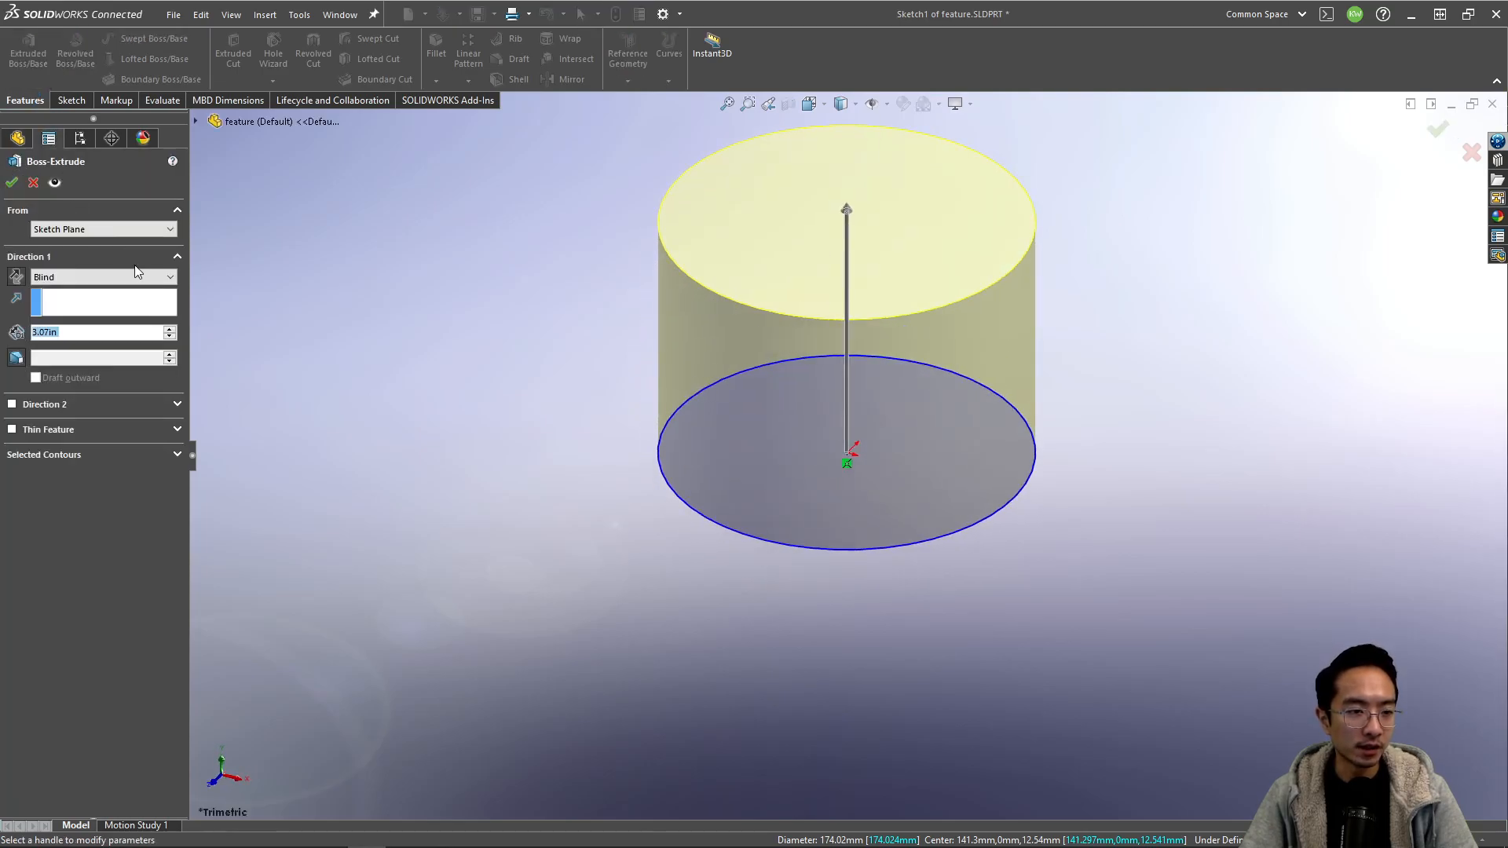
left_click(171, 229)
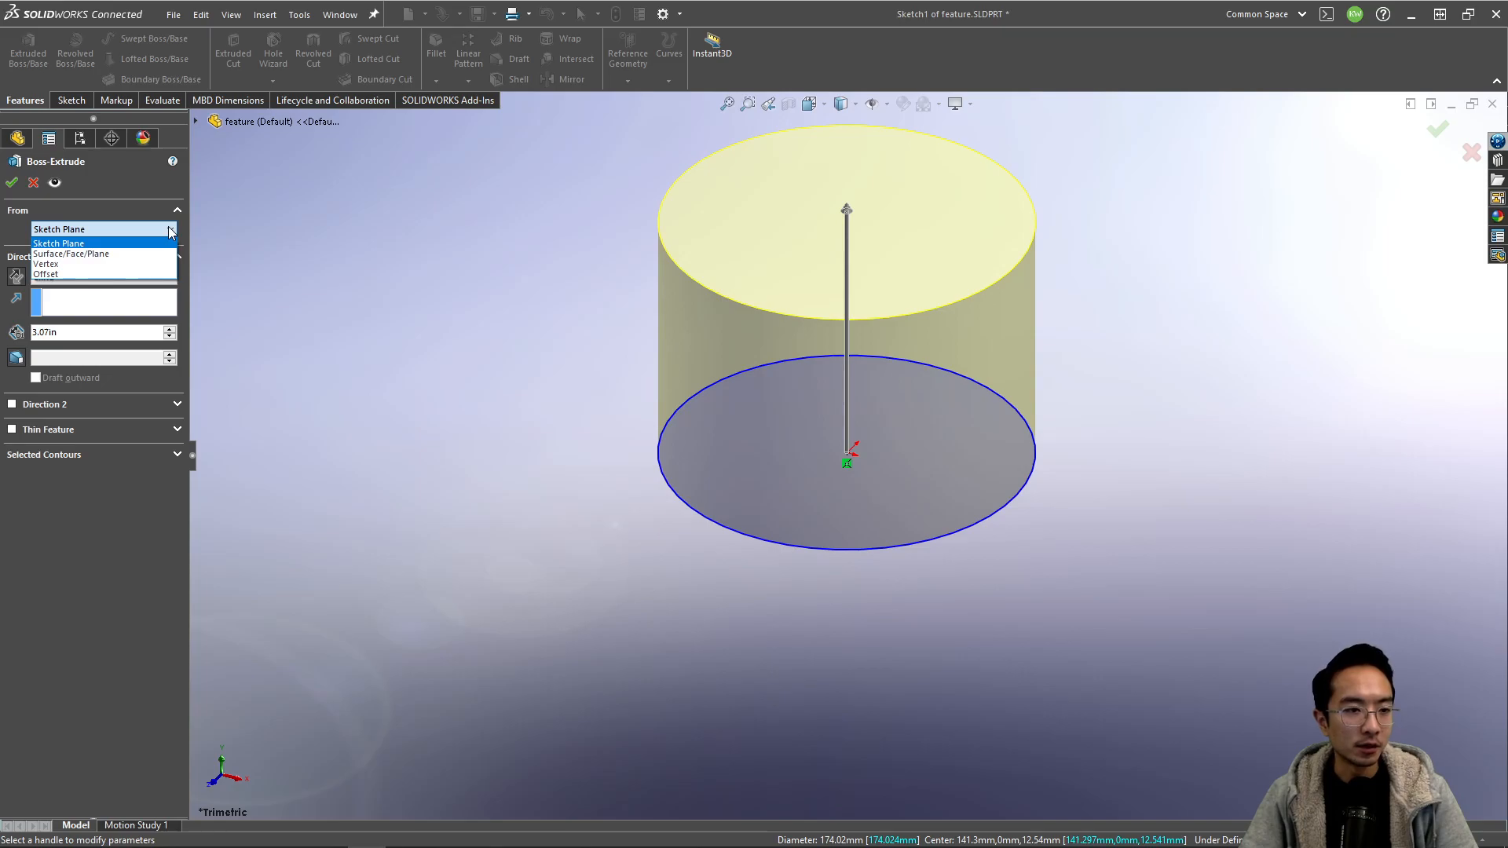
left_click(135, 253)
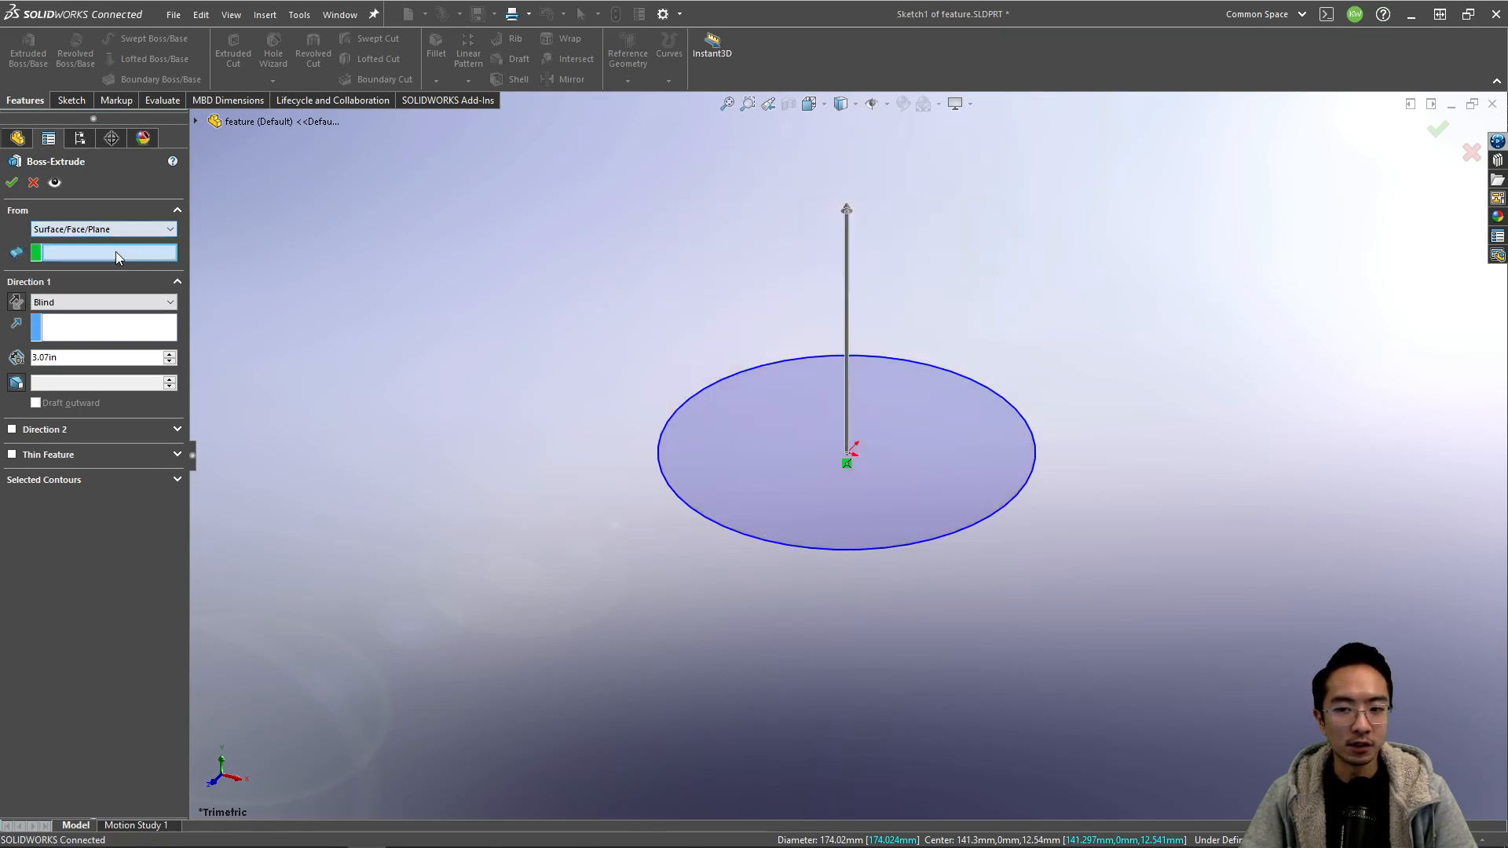
left_click(144, 229)
left_click(144, 229)
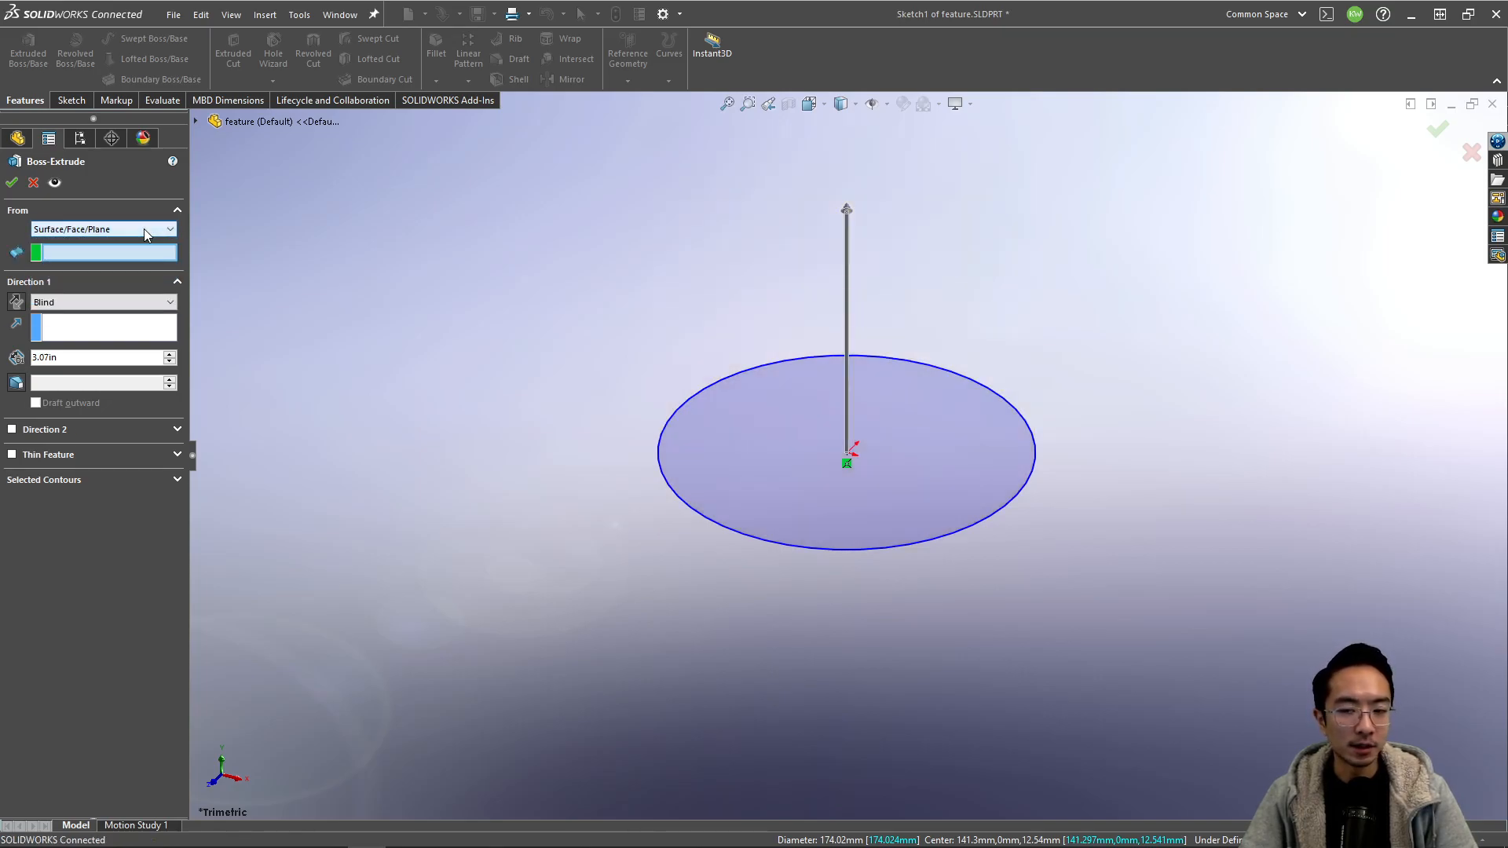
left_click(143, 230)
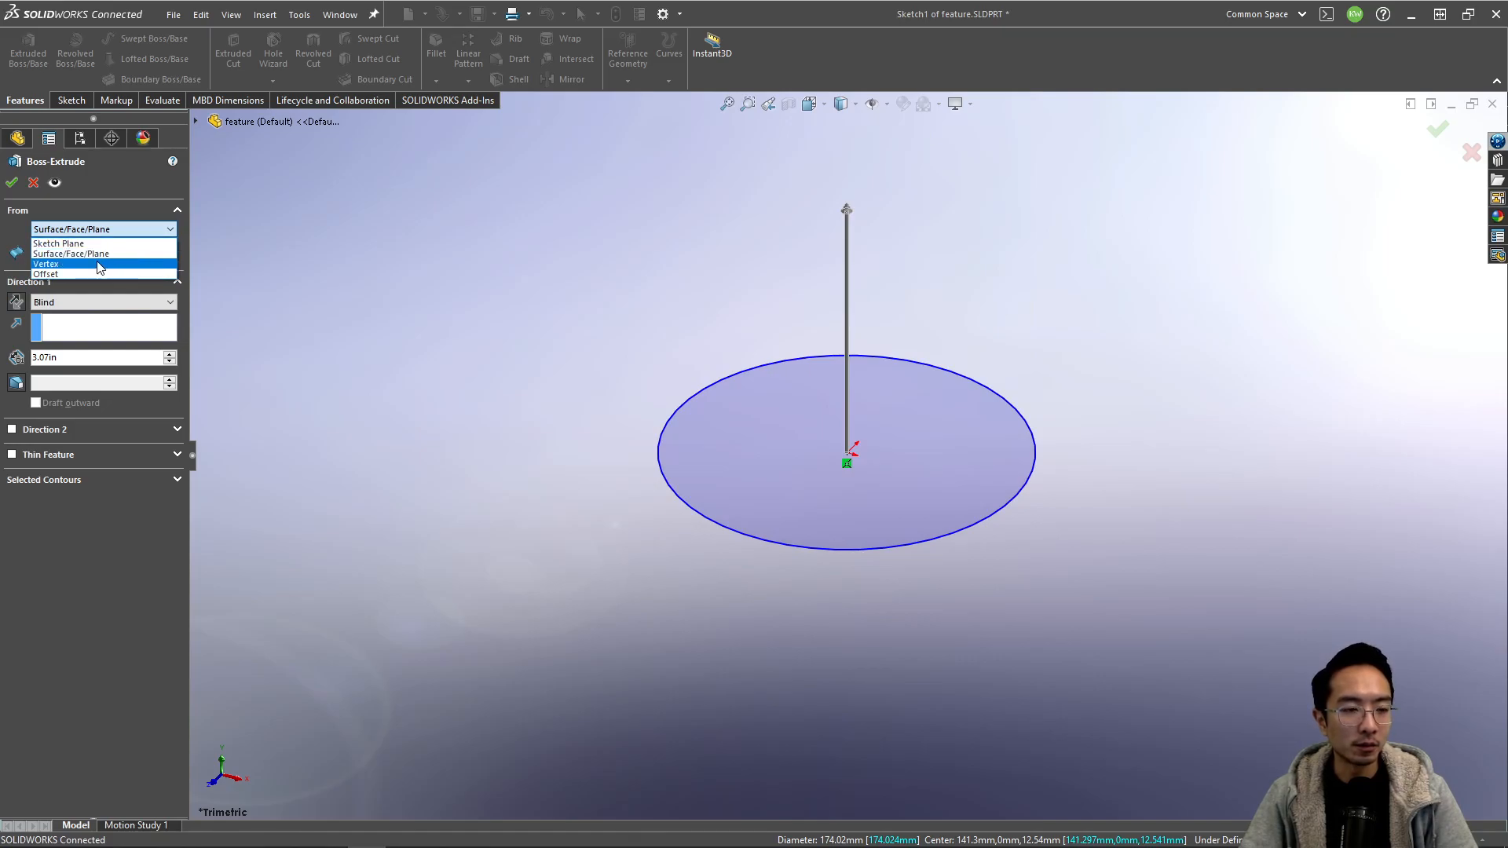
left_click(89, 264)
left_click(135, 227)
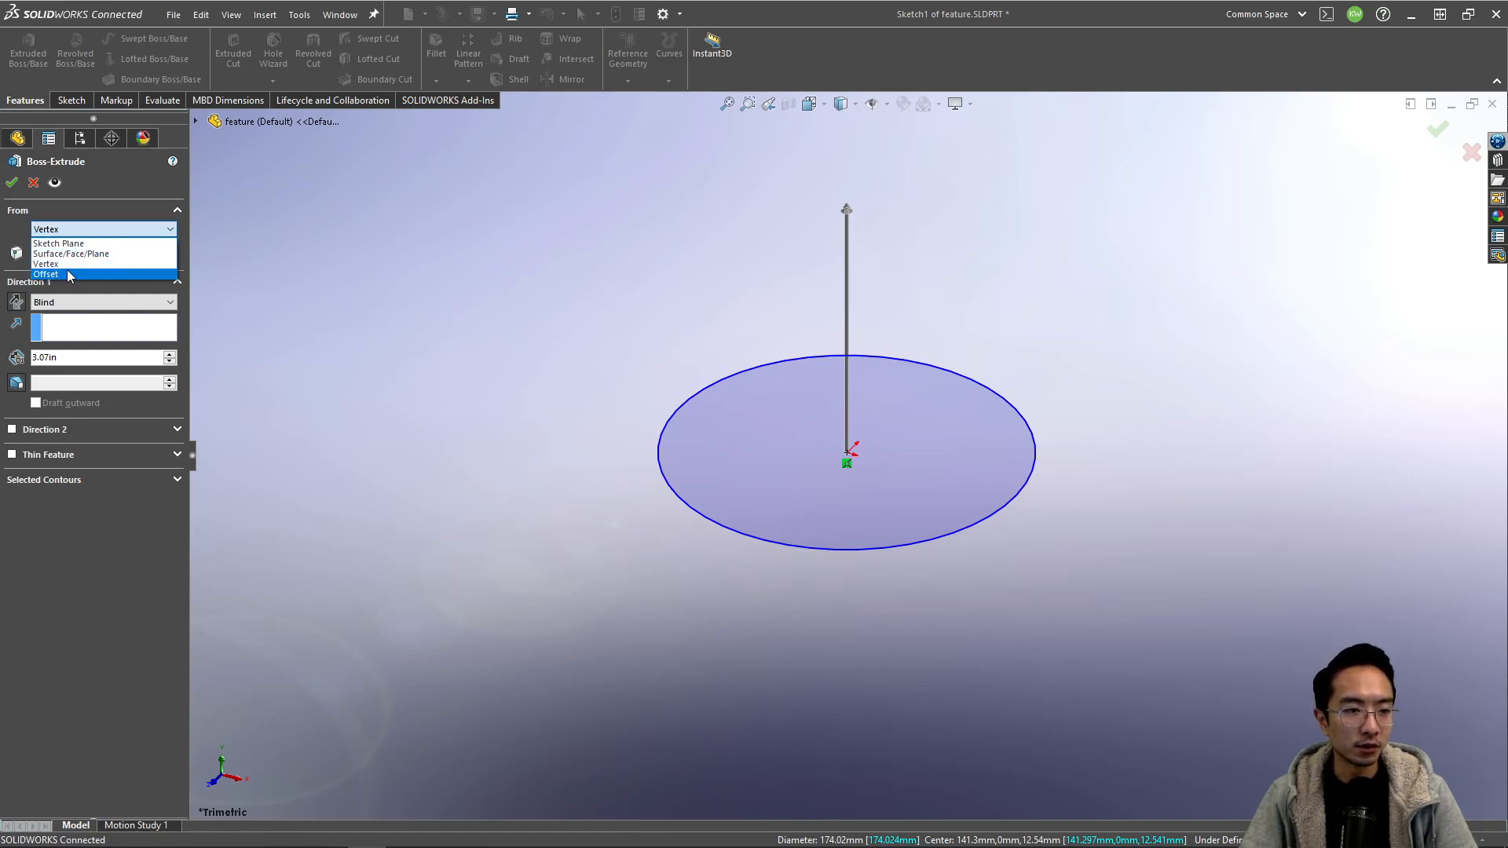
left_click(78, 274)
left_click(124, 229)
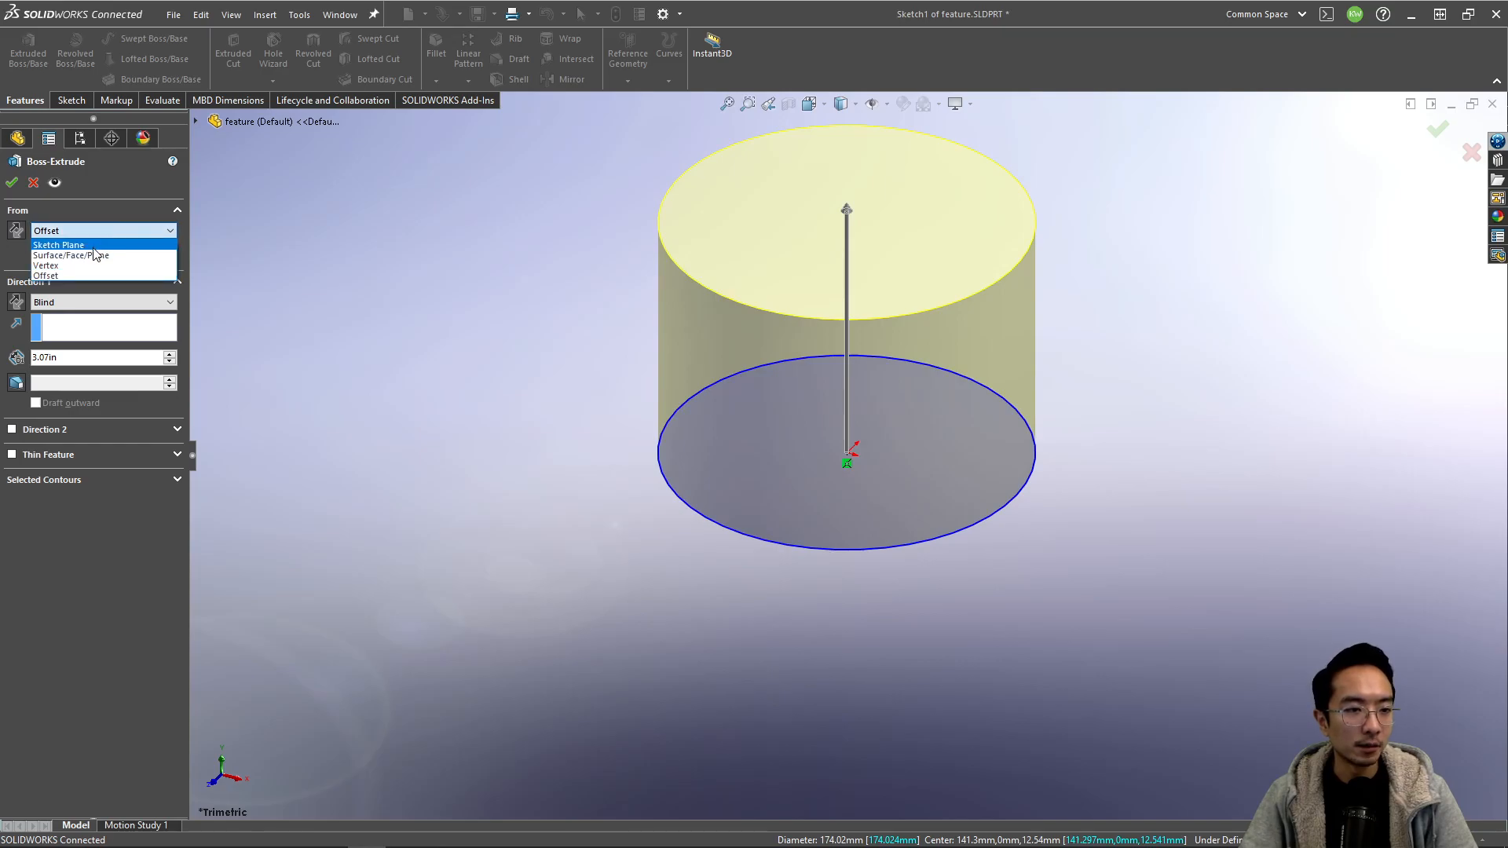
left_click(94, 243)
- Review the Direction 1 end conditions and accept the circle's extrusion as Blind with a 3.07 in depth
left_click(91, 276)
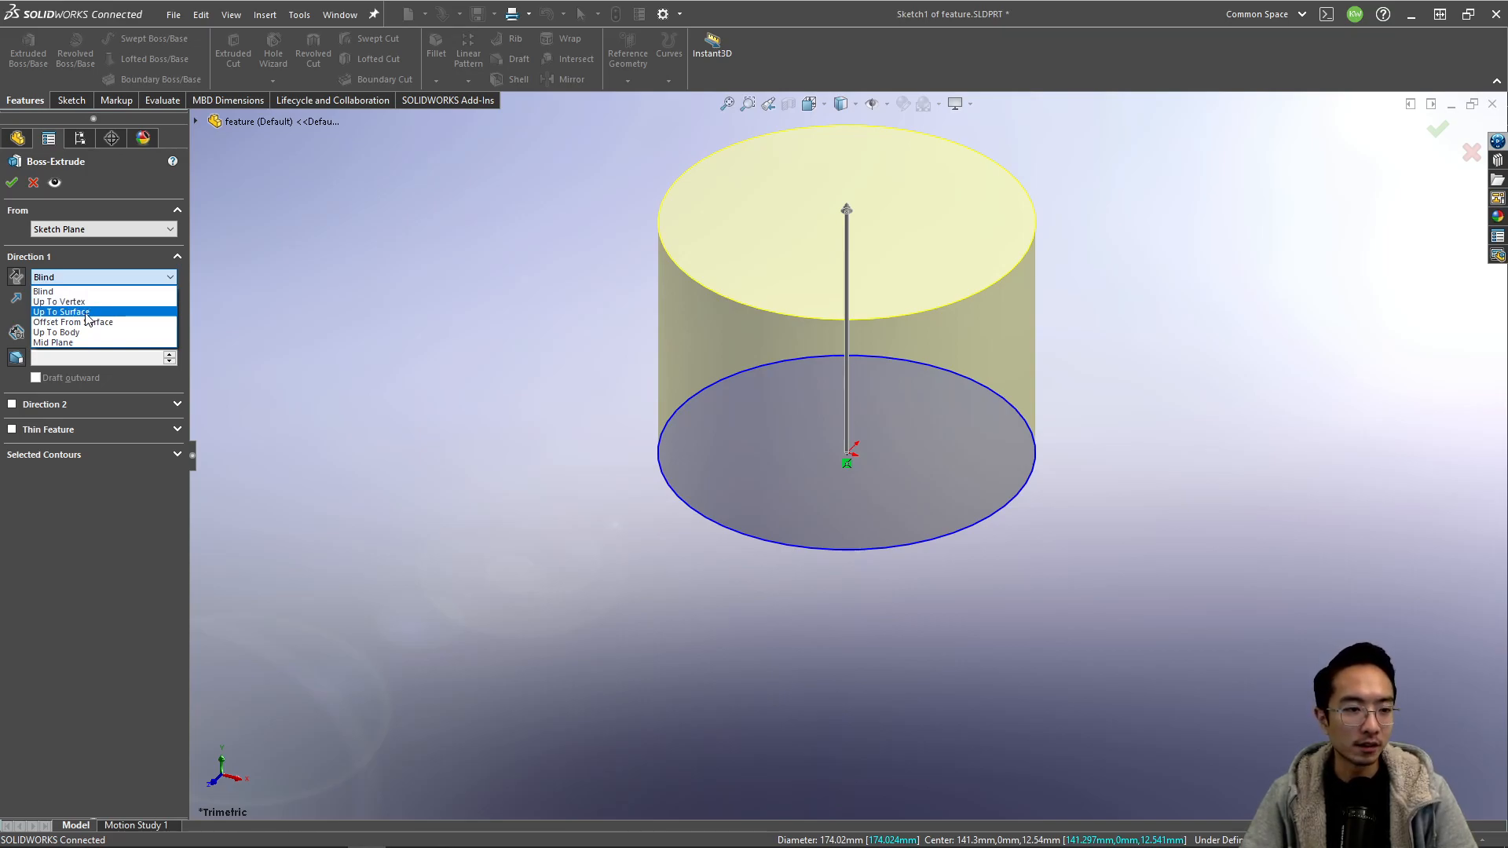
left_click(32, 188)
left_click(12, 183)
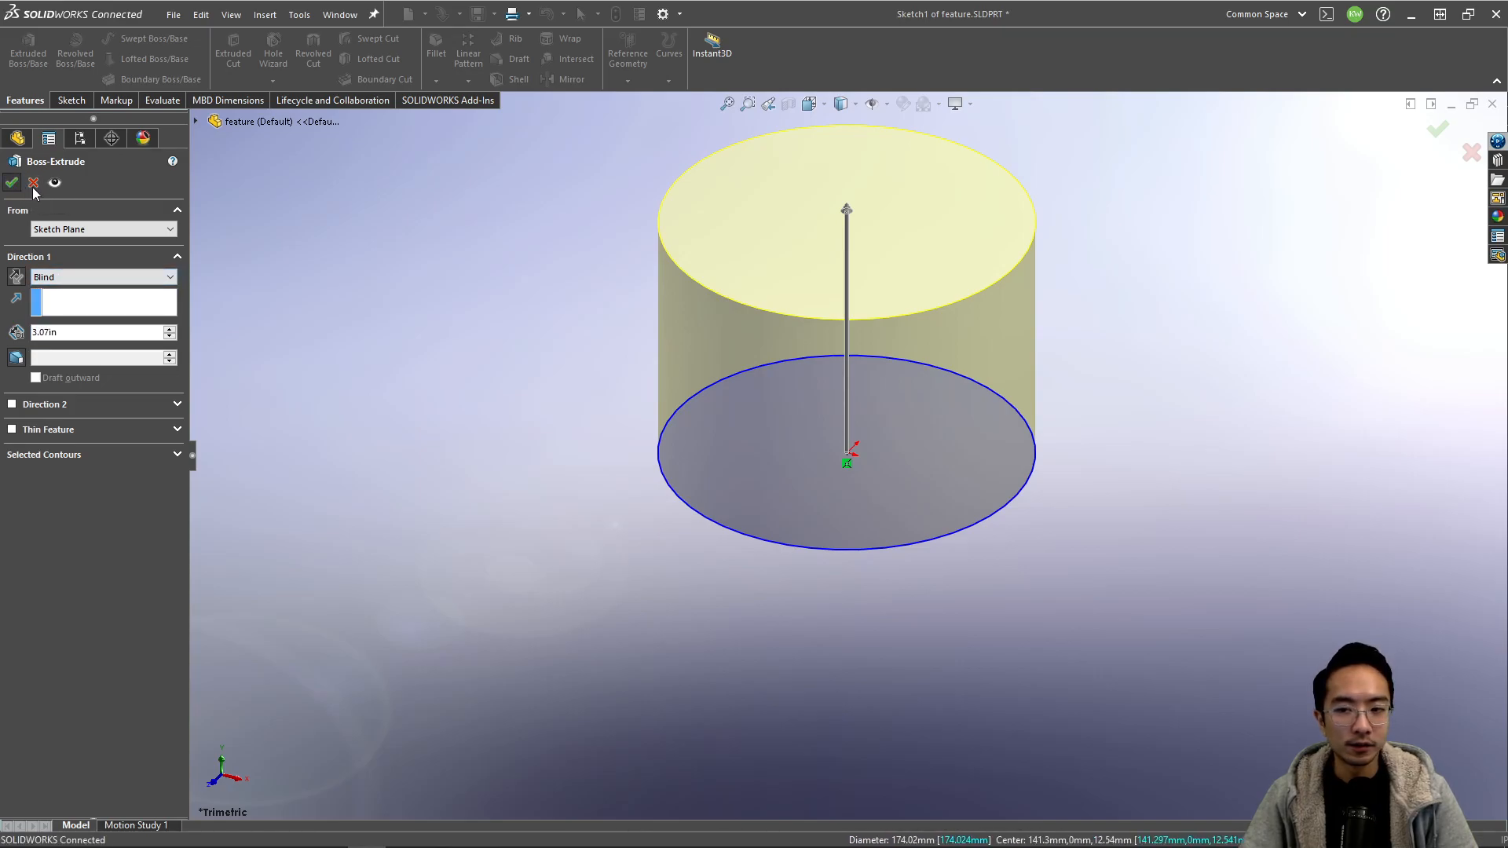
- Sketch a corner rectangle about 3.32 by 0.58 in on the Top Plane, starting at the origin and reaching beyond the cylinder
scroll(818, 408, "up", 3)
left_click(66, 298)
left_click(75, 279)
key("space")
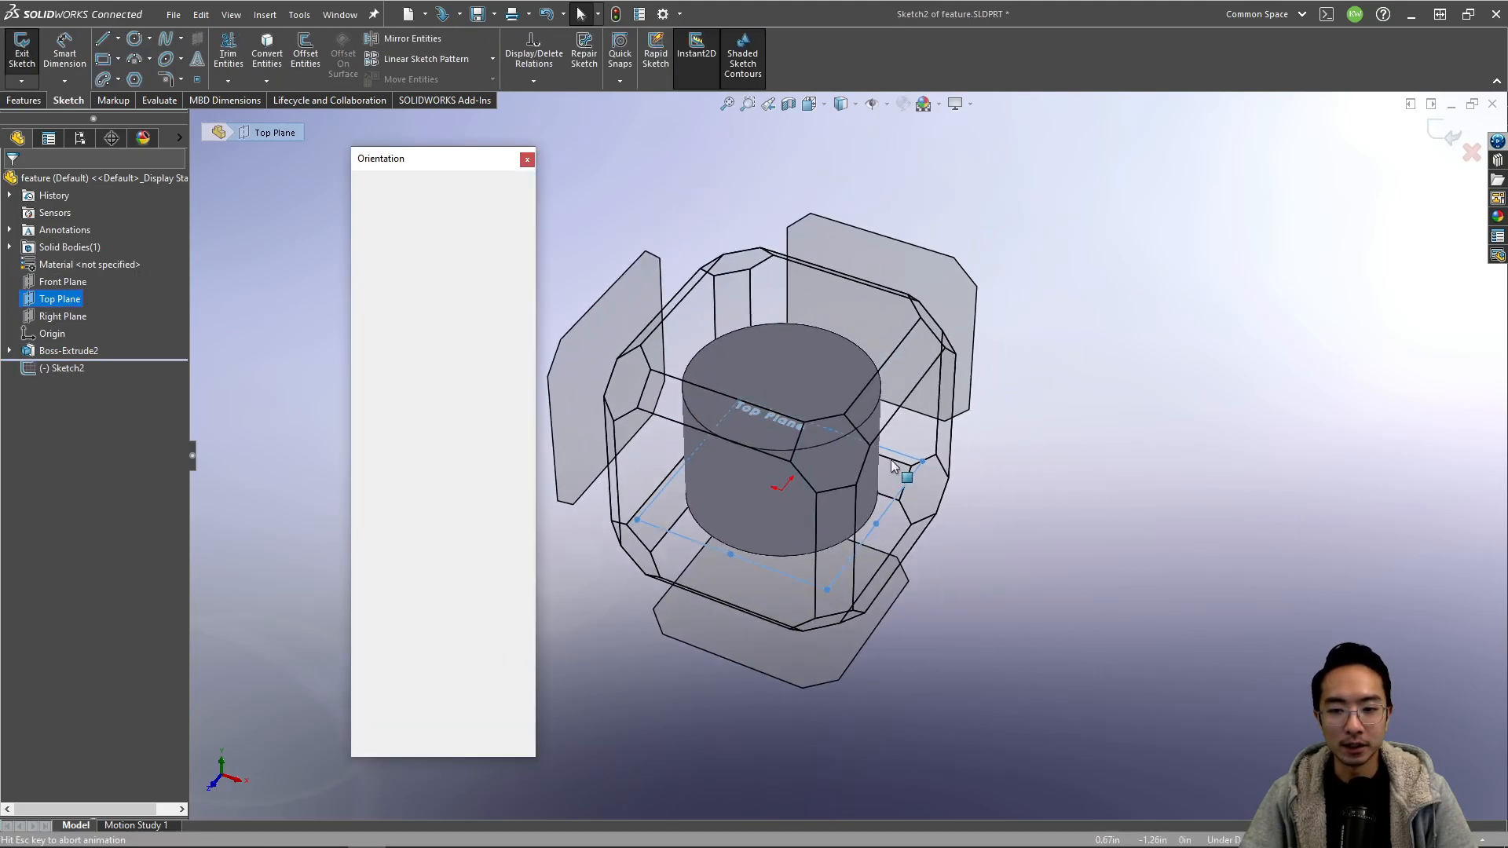
left_click(532, 271)
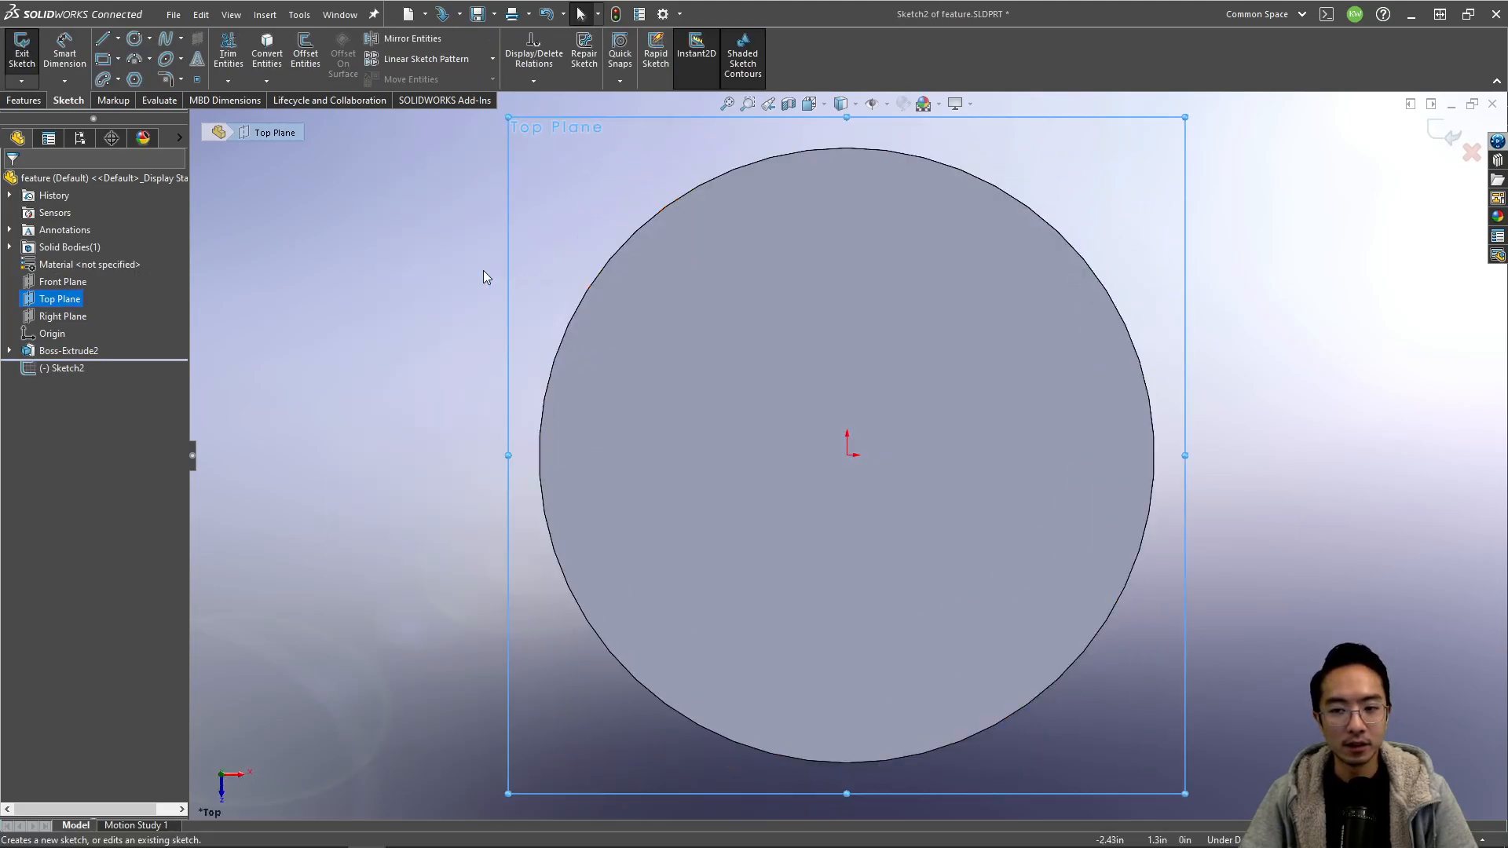
left_click(100, 62)
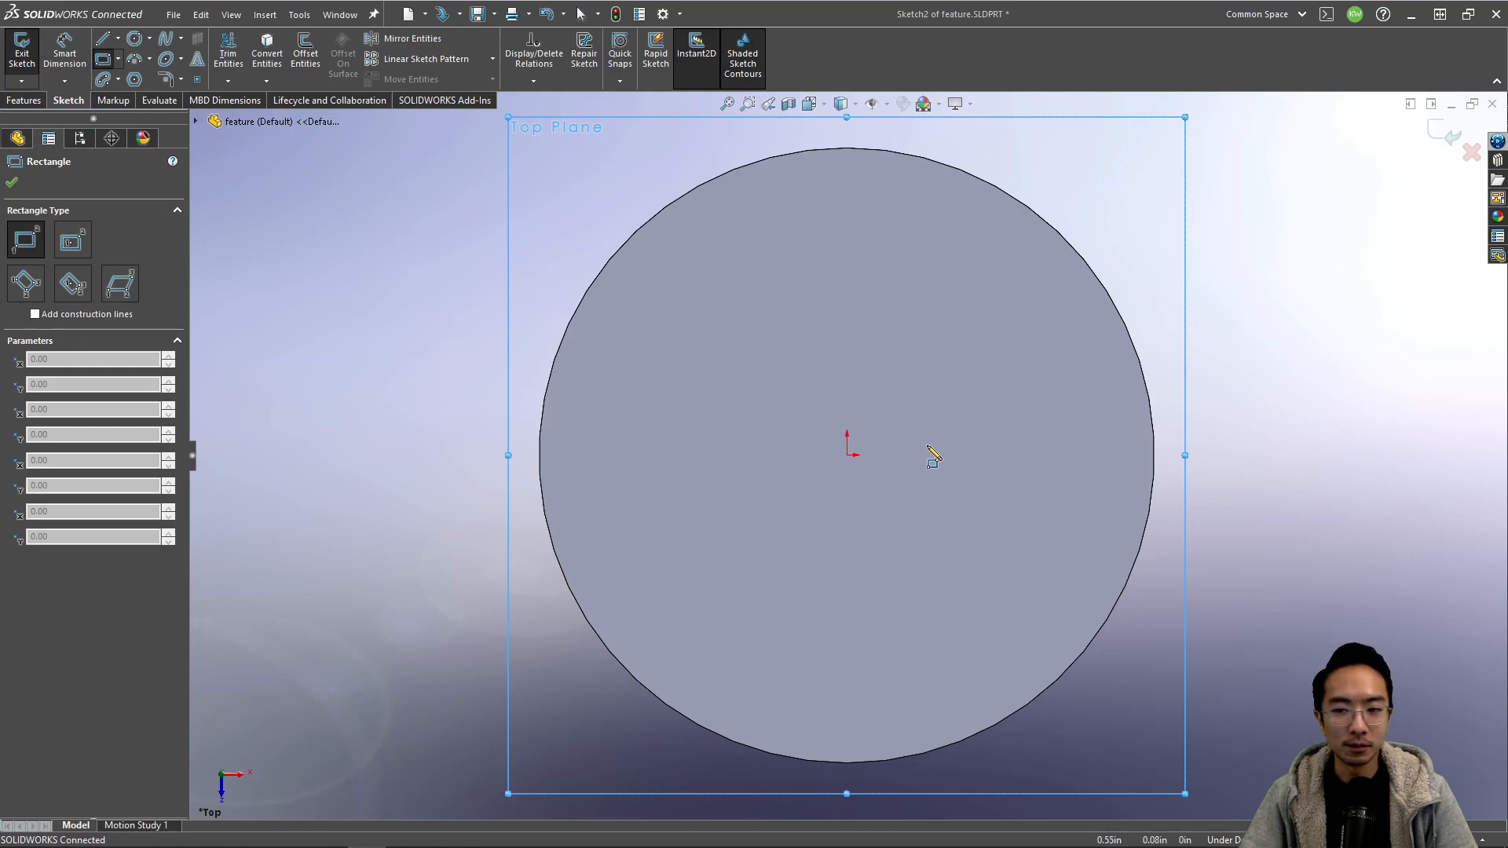
left_click(847, 454)
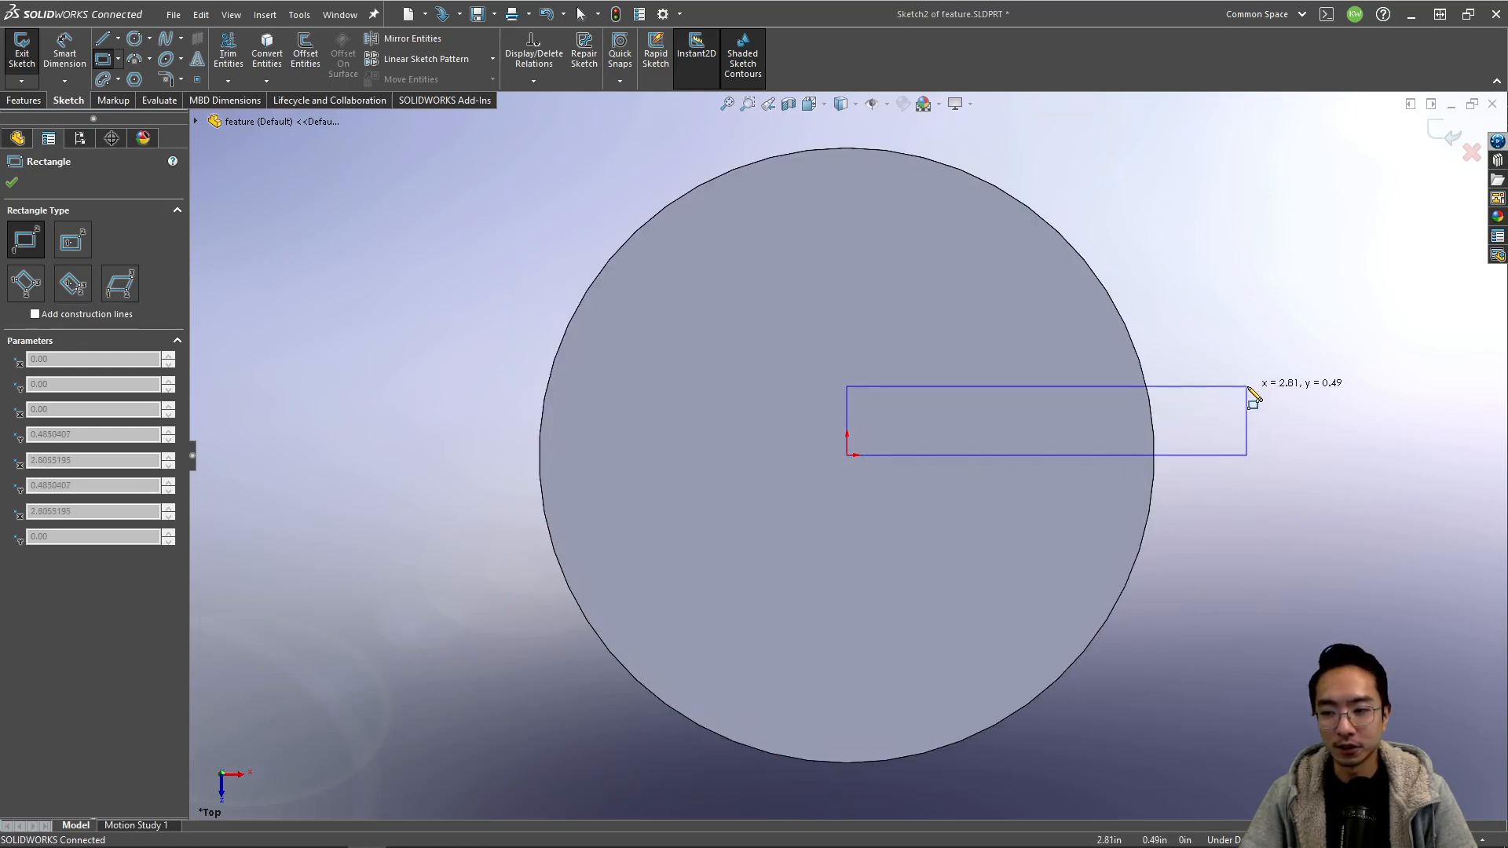
left_click(1322, 375)
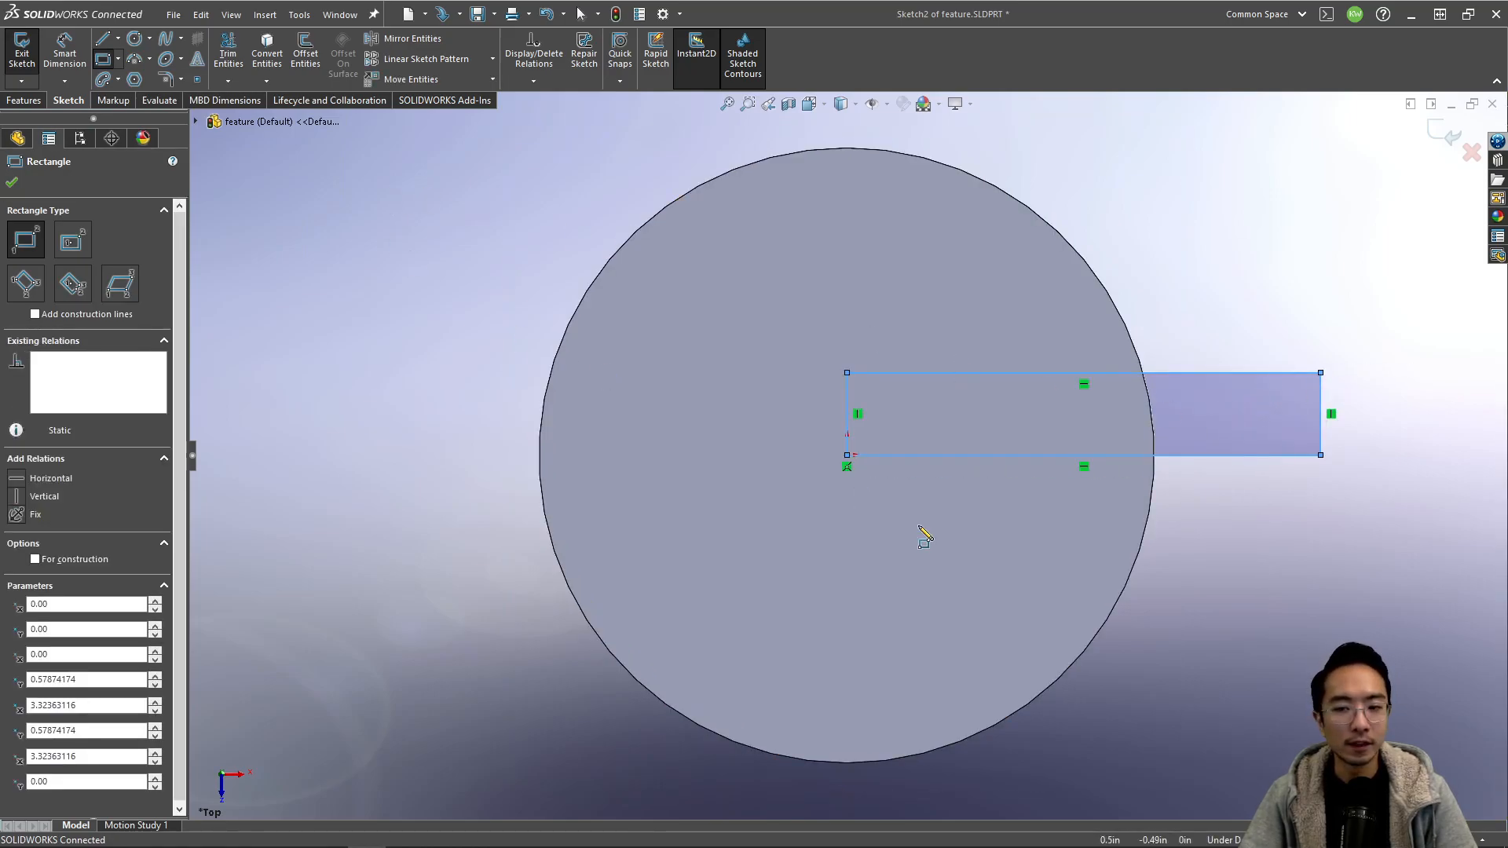
- Extrude the rectangle Up To Surface, ending at the cylinder's top face, with Merge result on
middle_click_drag(925, 532, 902, 387)
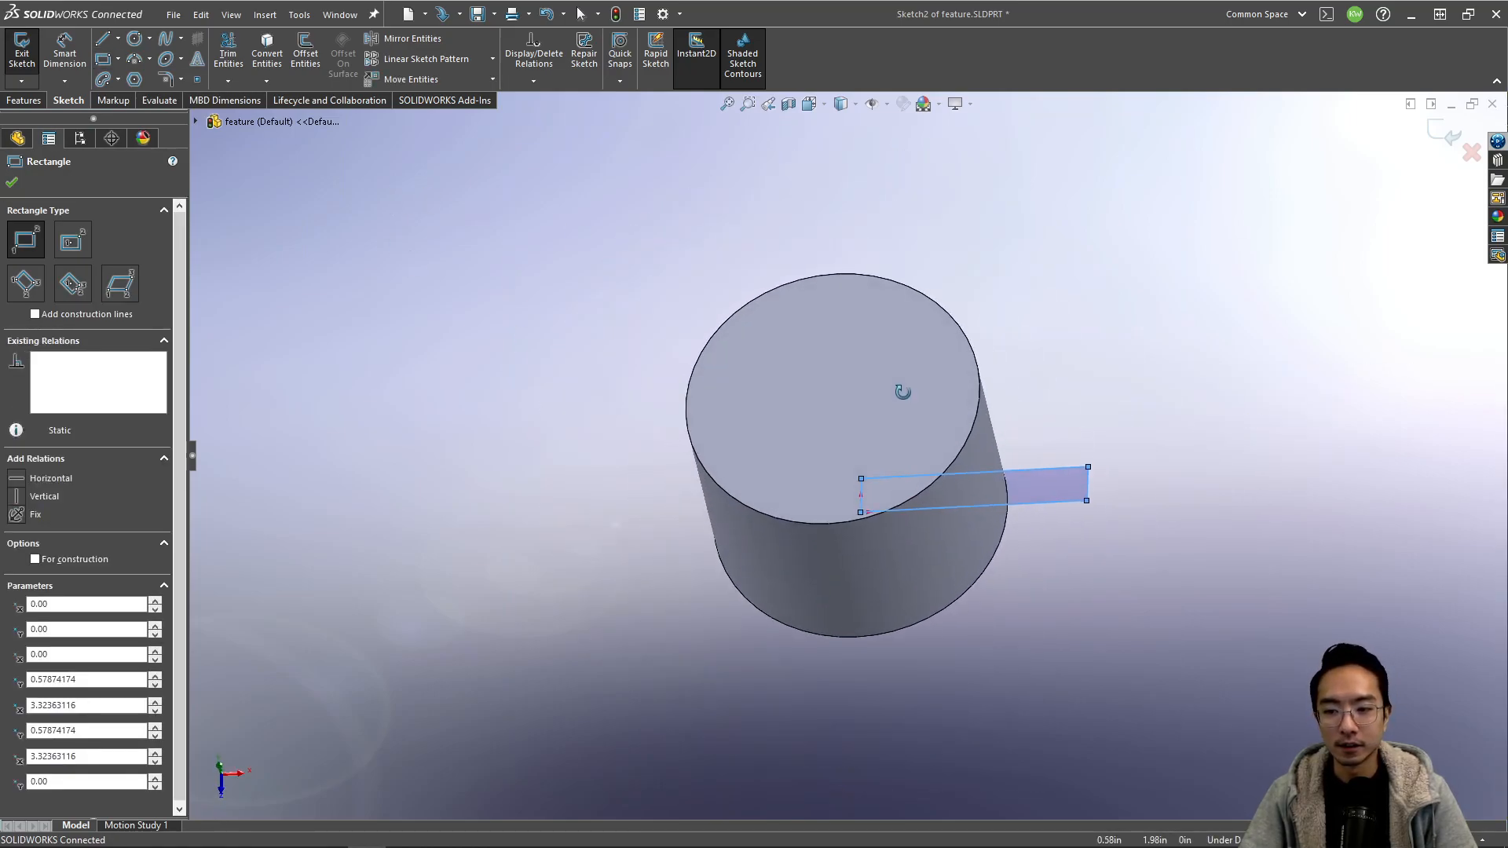
left_click(25, 100)
left_click(29, 51)
middle_click_drag(657, 484, 633, 330)
left_click(170, 279)
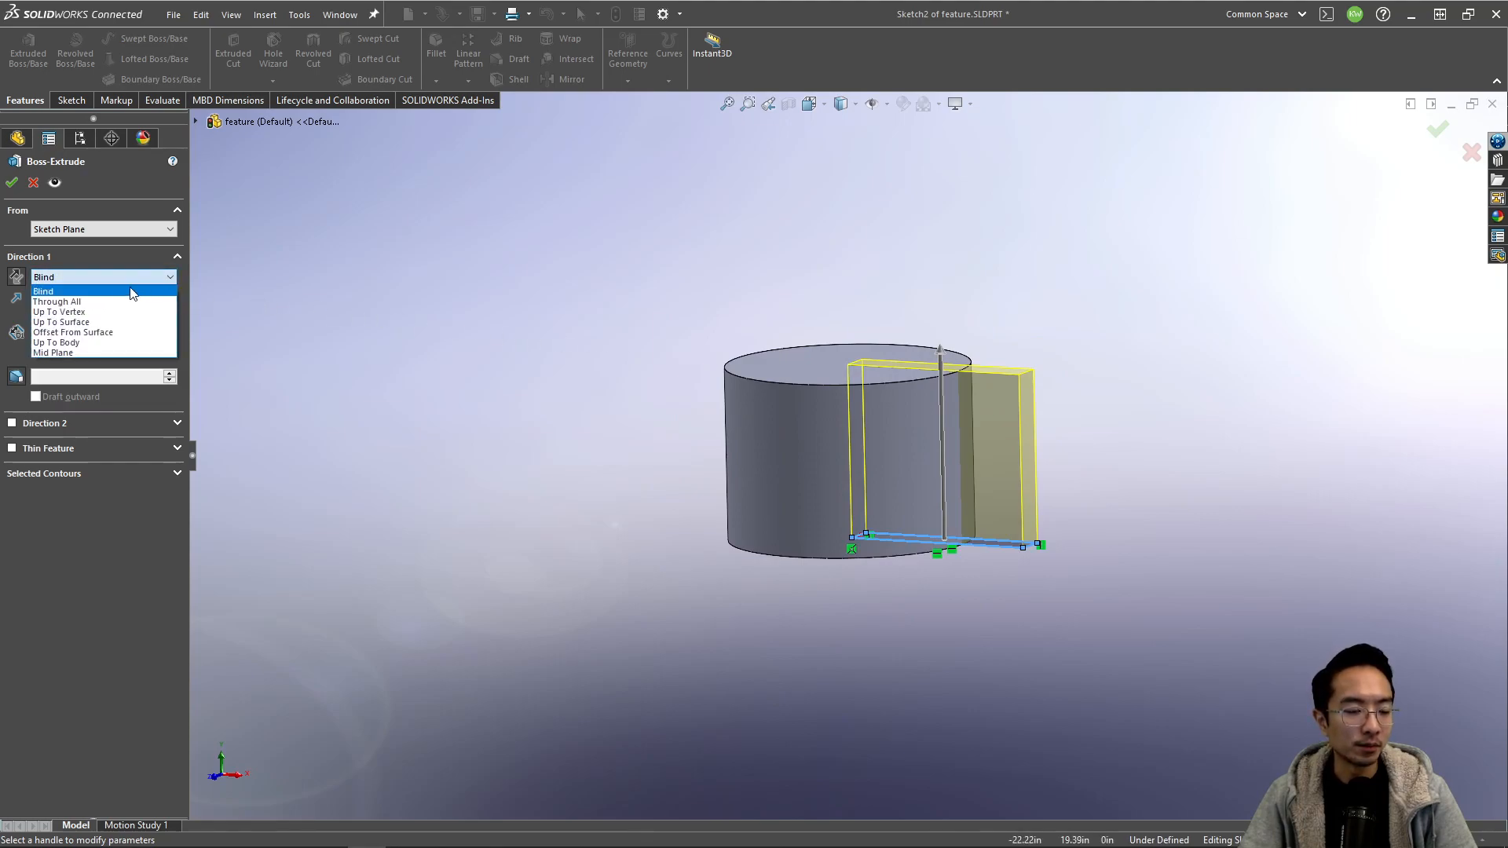
left_click(76, 323)
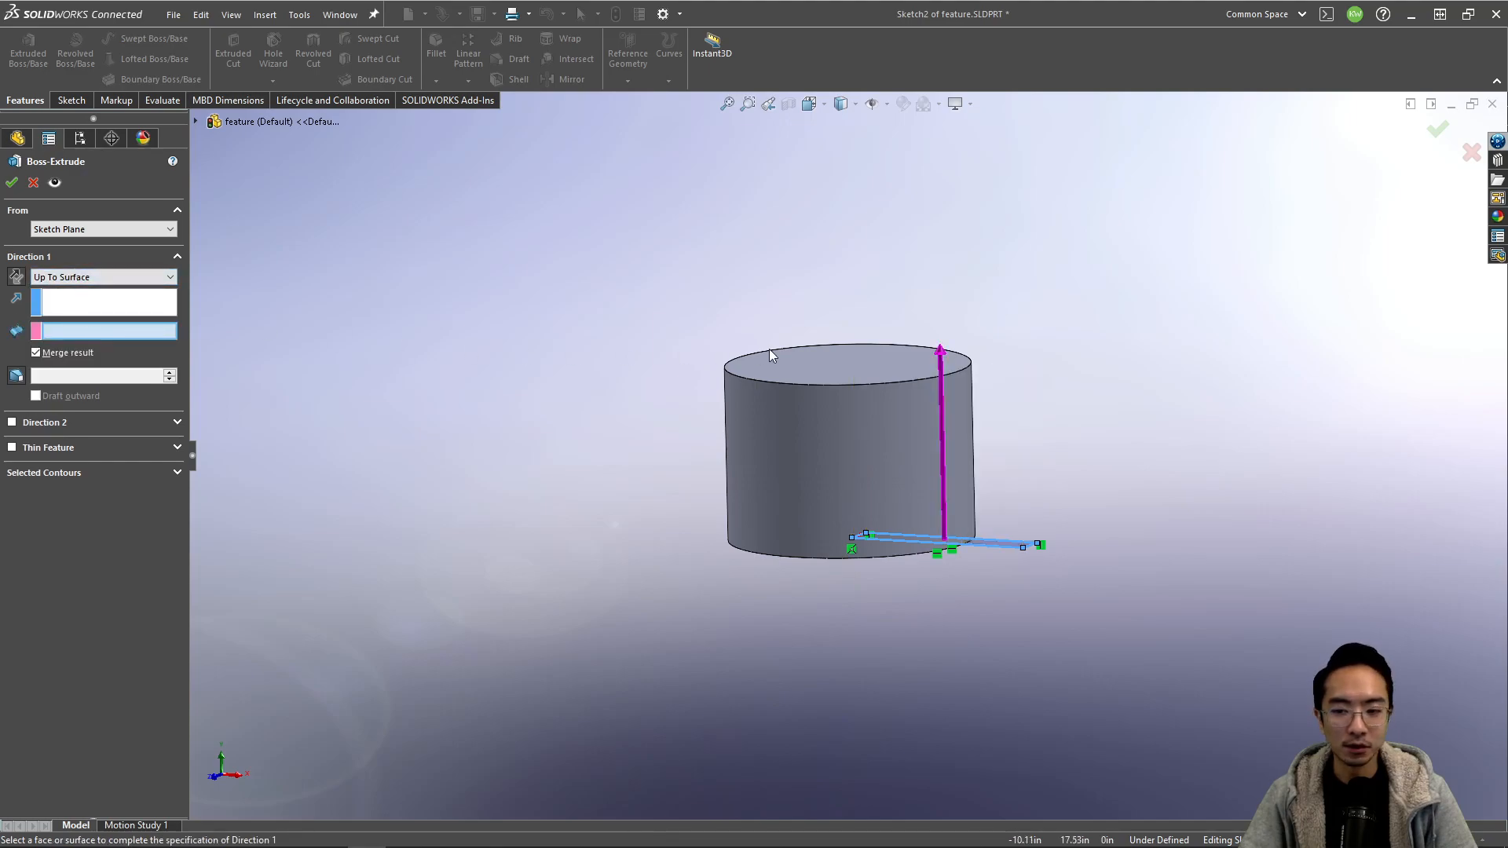
middle_click_drag(770, 349, 796, 385)
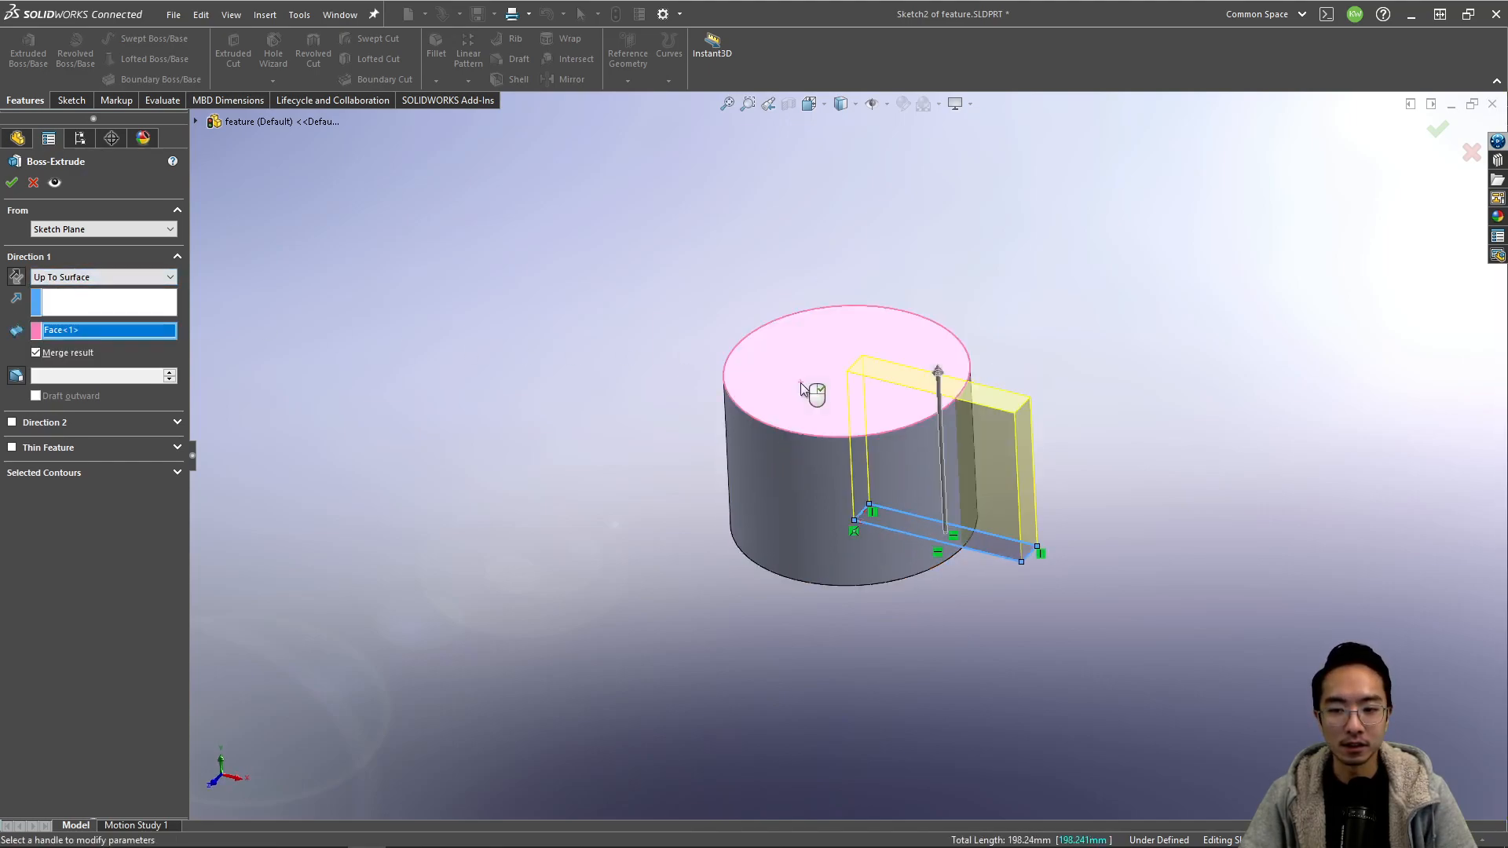
middle_click_drag(791, 399, 814, 280)
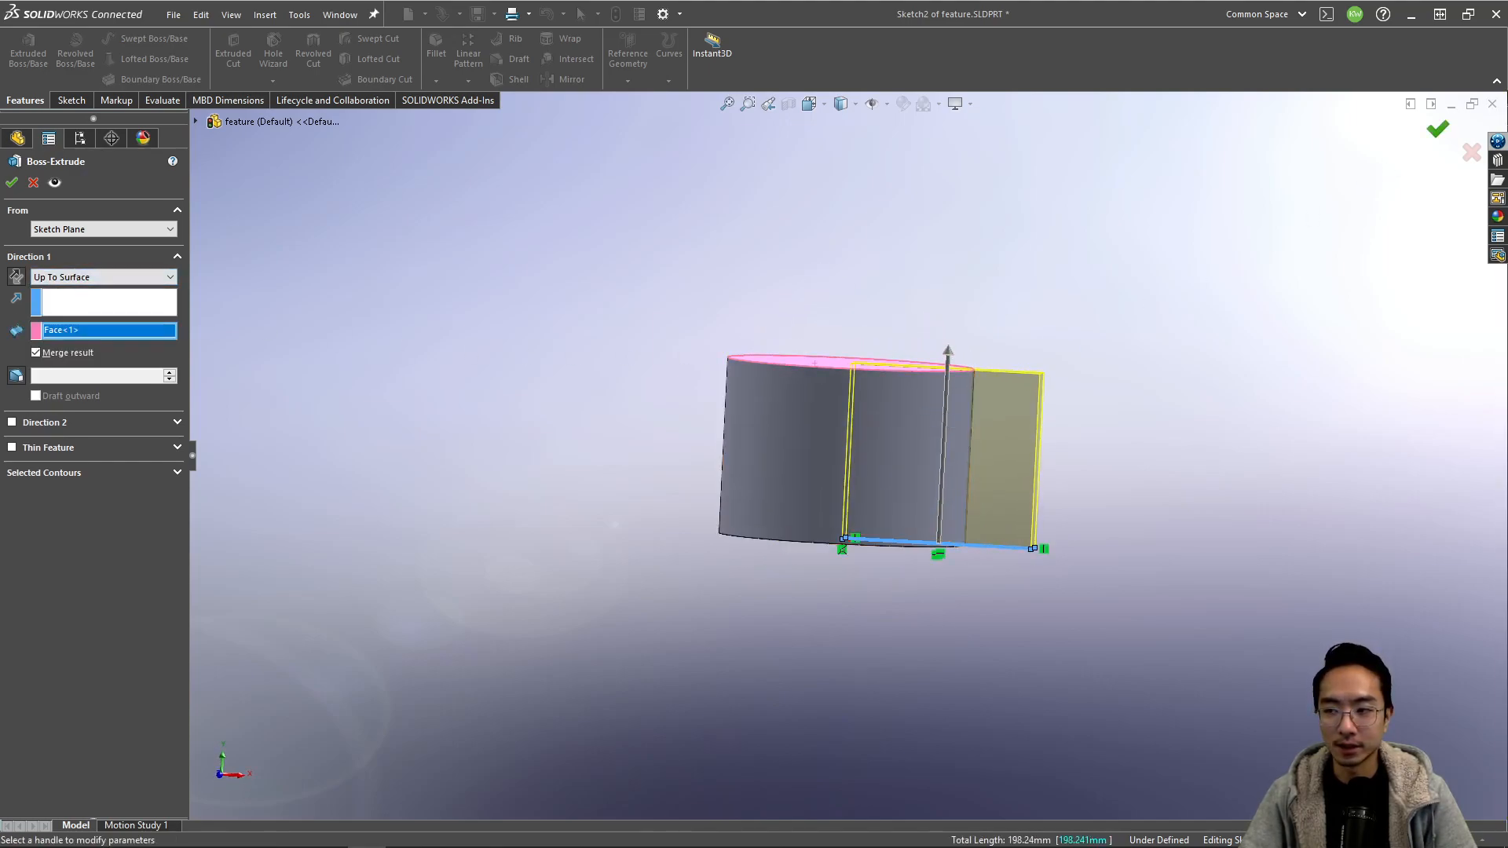
left_click(1437, 128)
- Edit the cylinder's extrusion and increase its blind depth to 5.00 in
middle_click_drag(1222, 236, 1073, 364)
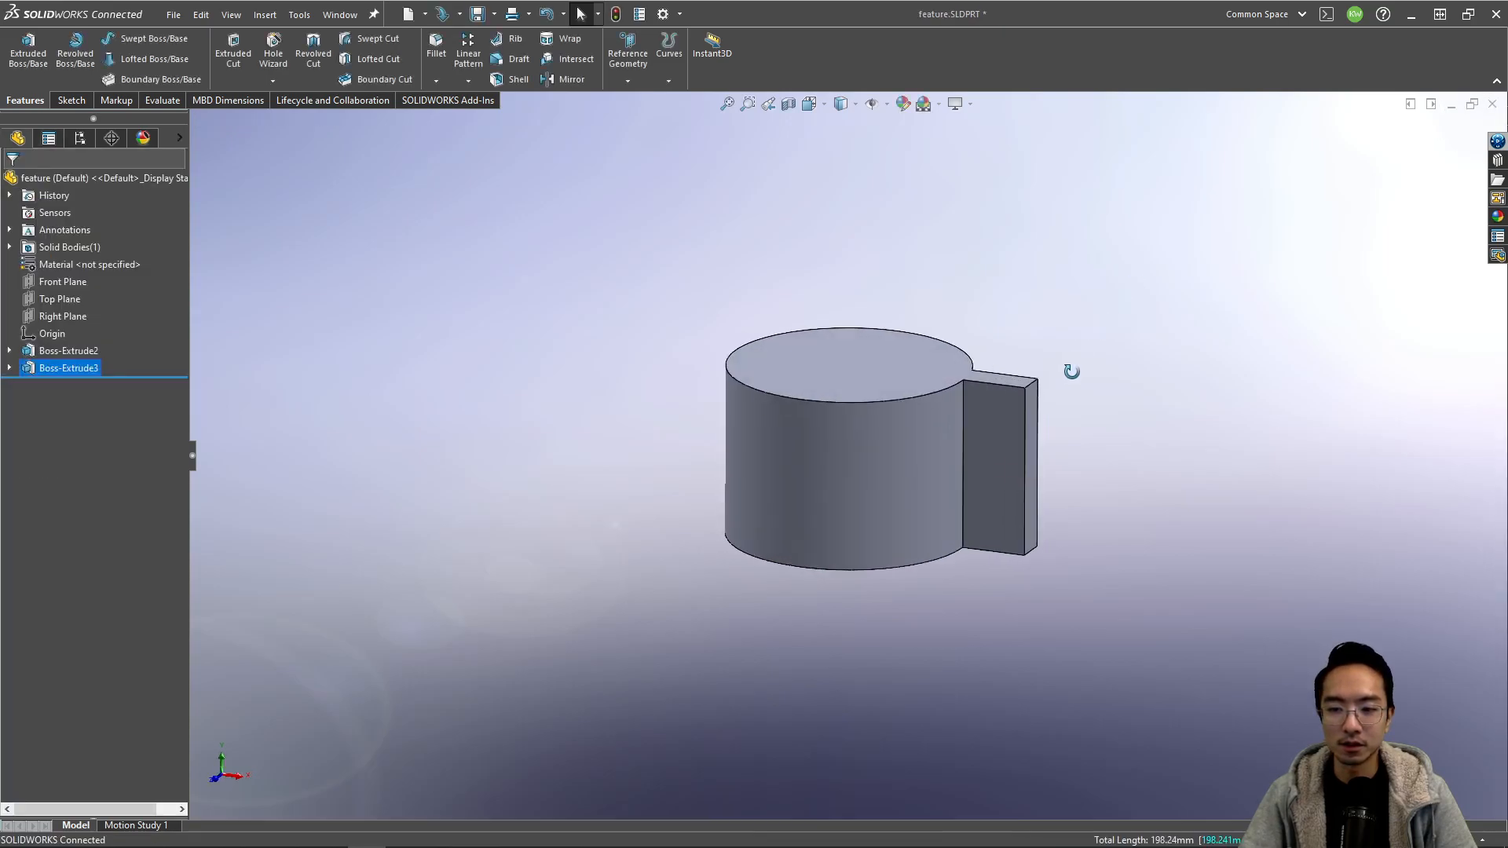
left_click(67, 352)
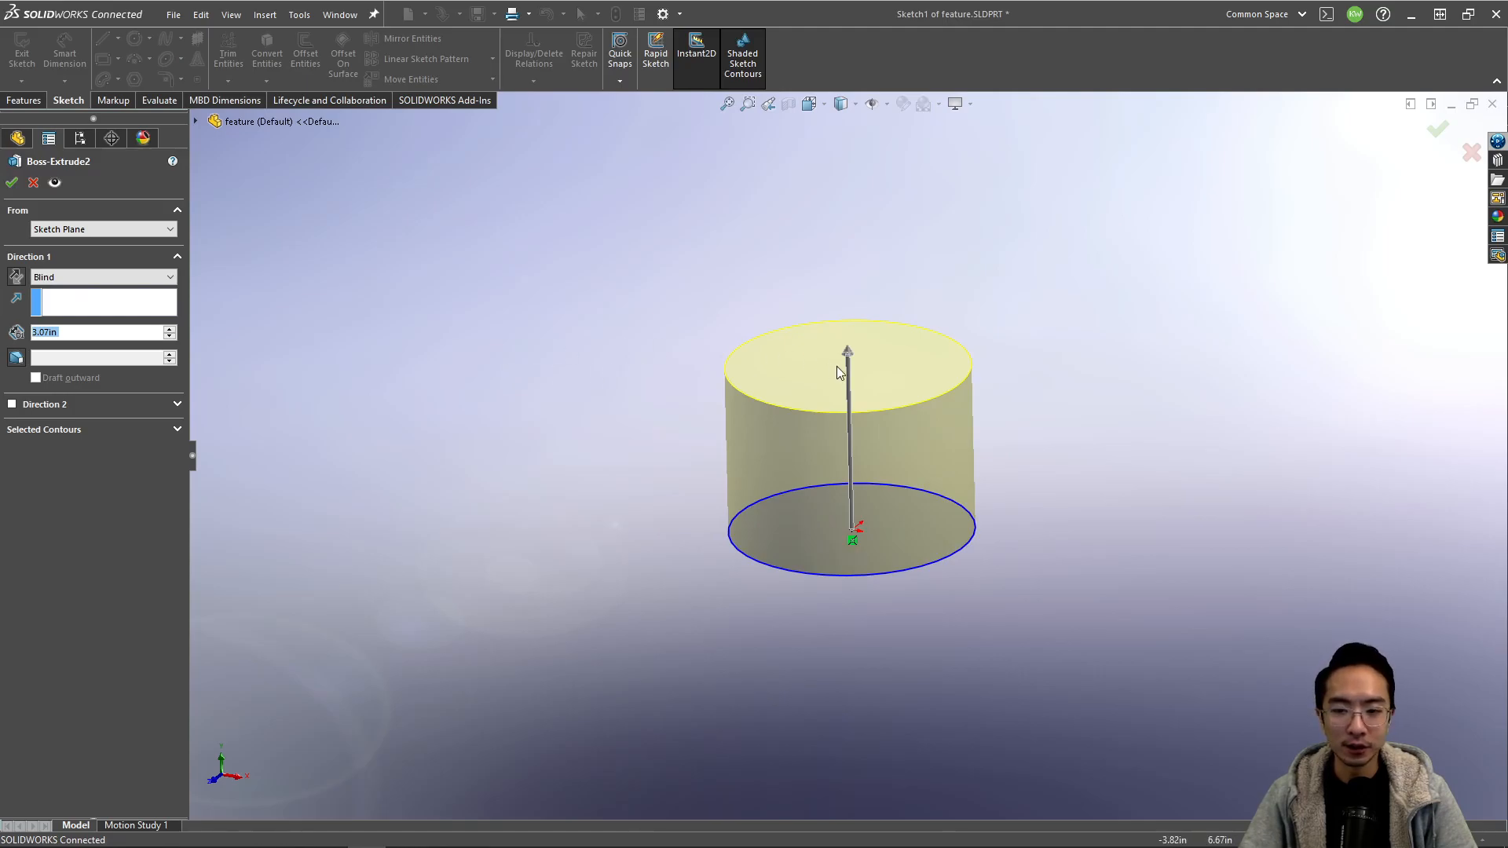
left_click_drag(849, 354, 846, 250)
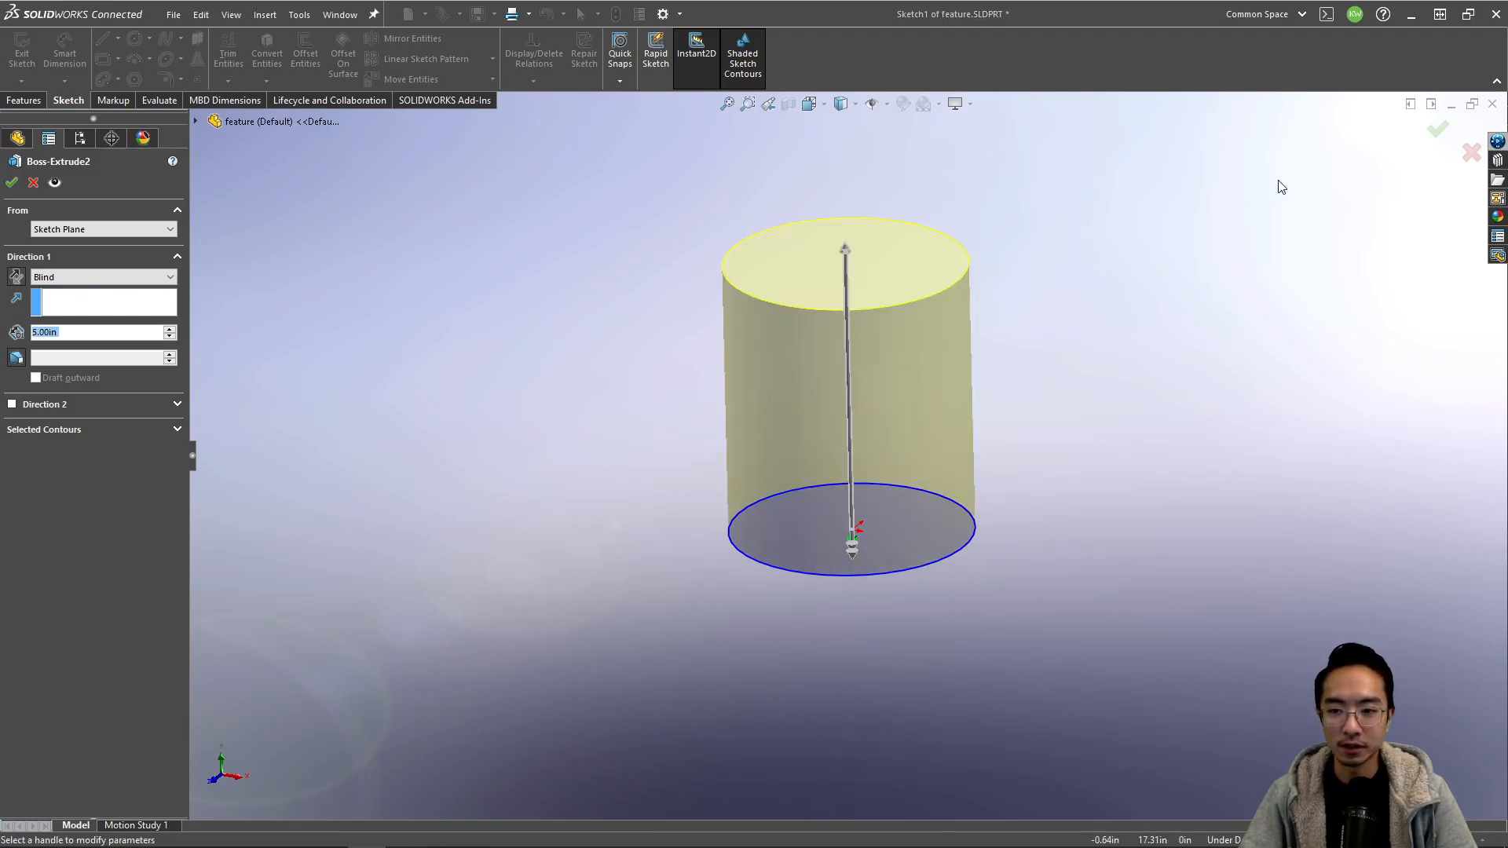
left_click(1438, 130)
left_click(1006, 285)
left_click(1143, 349)
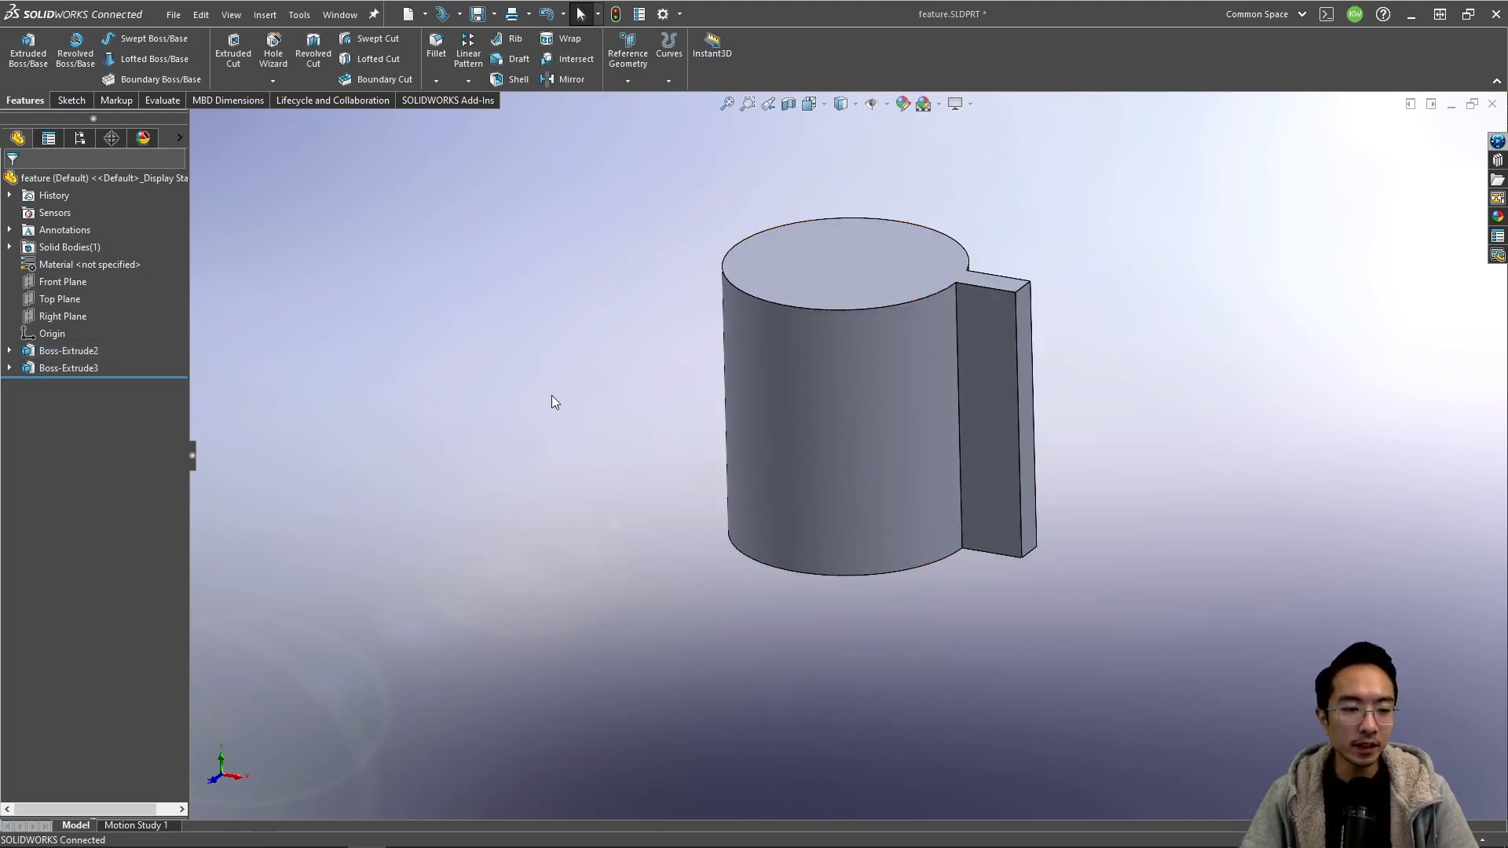
- Change the rectangular block's end condition from Up To Surface to Blind with a 3.07 in depth
left_click(70, 368)
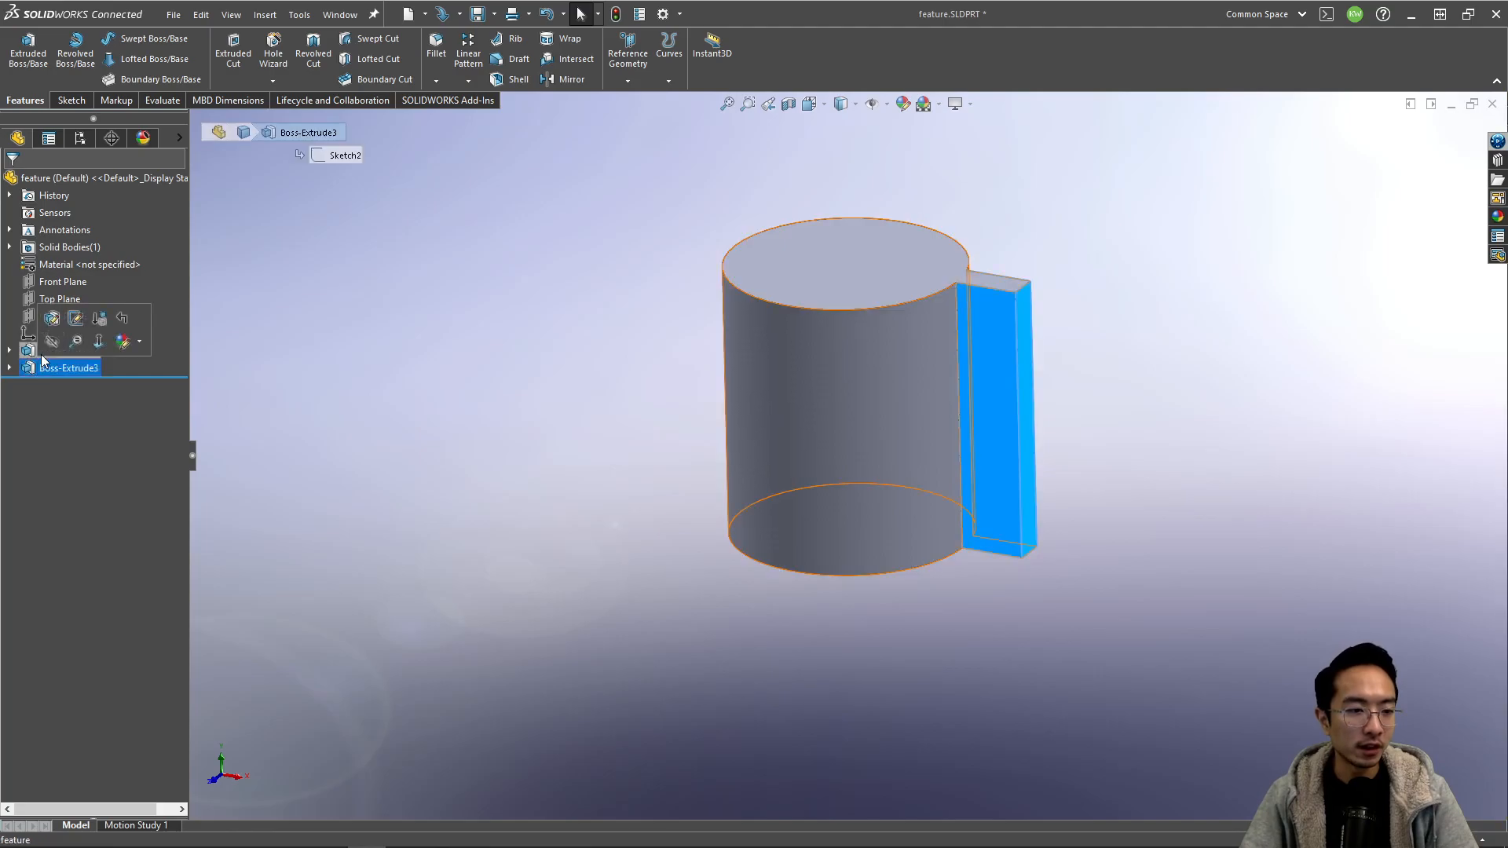
left_click(57, 334)
left_click(98, 279)
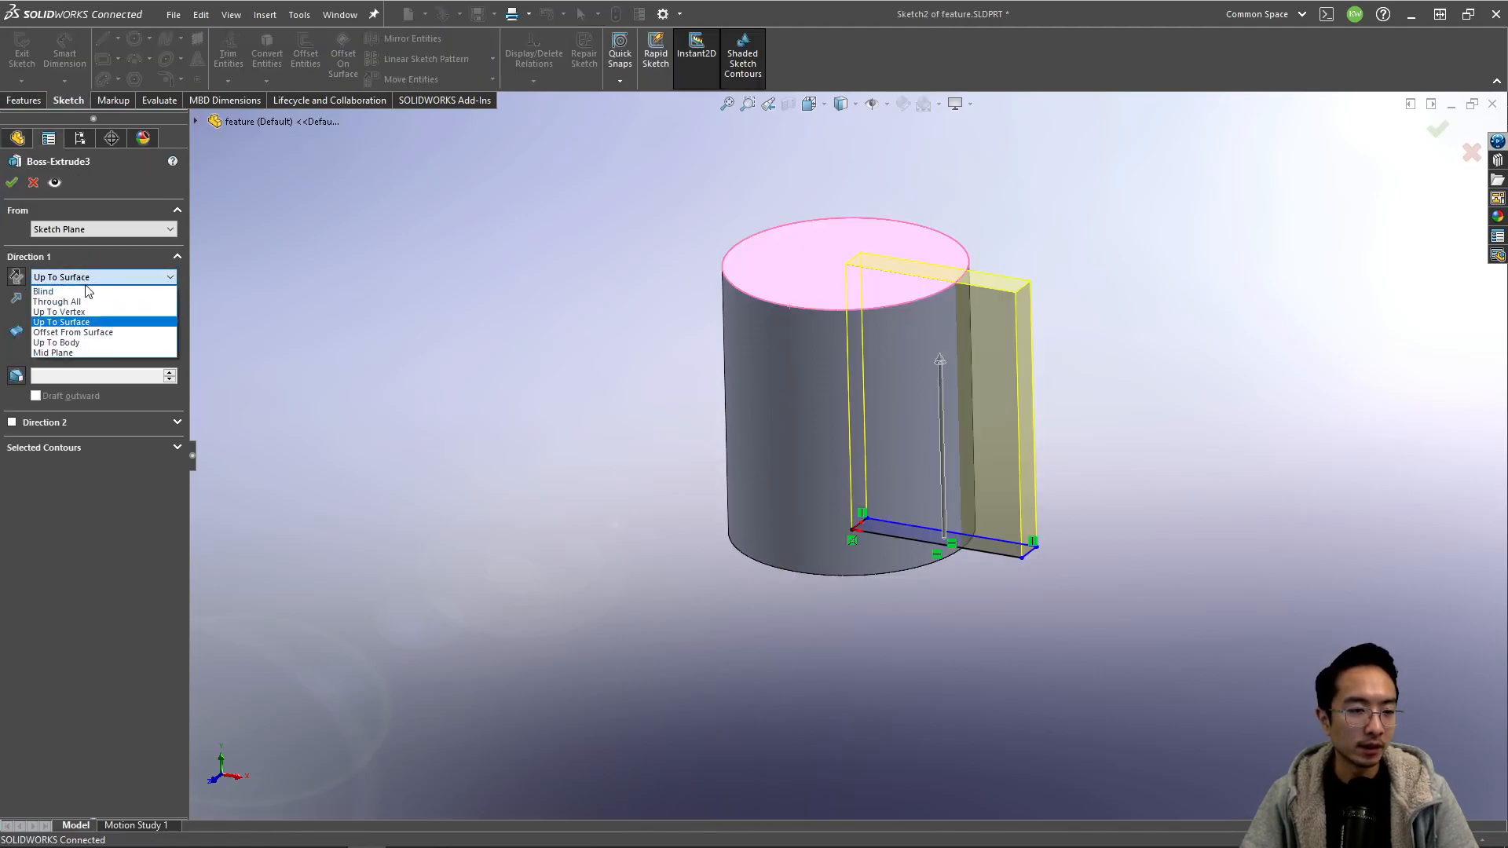
left_click(67, 290)
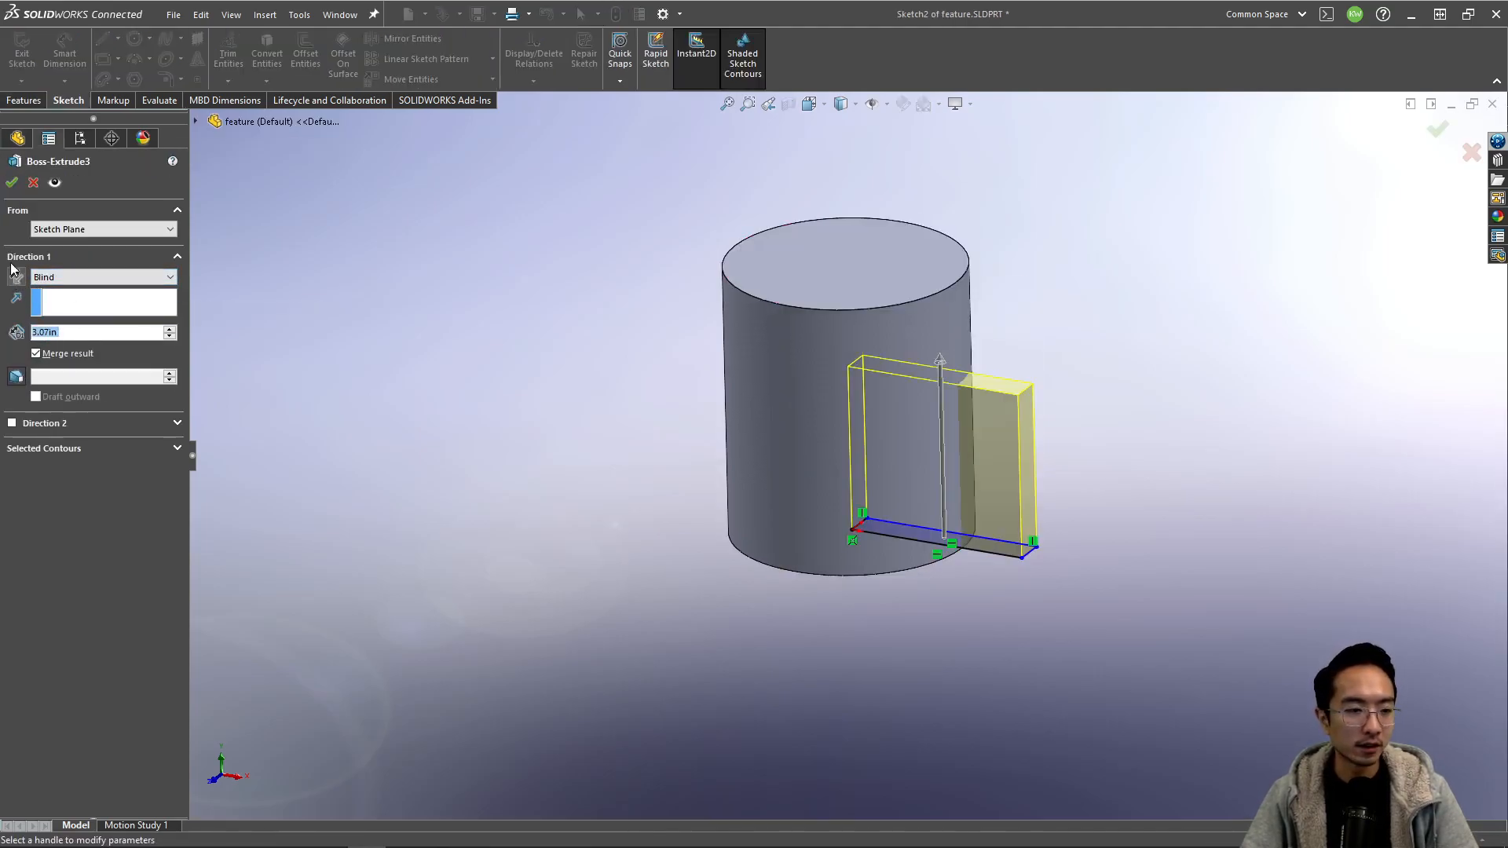
left_click(11, 182)
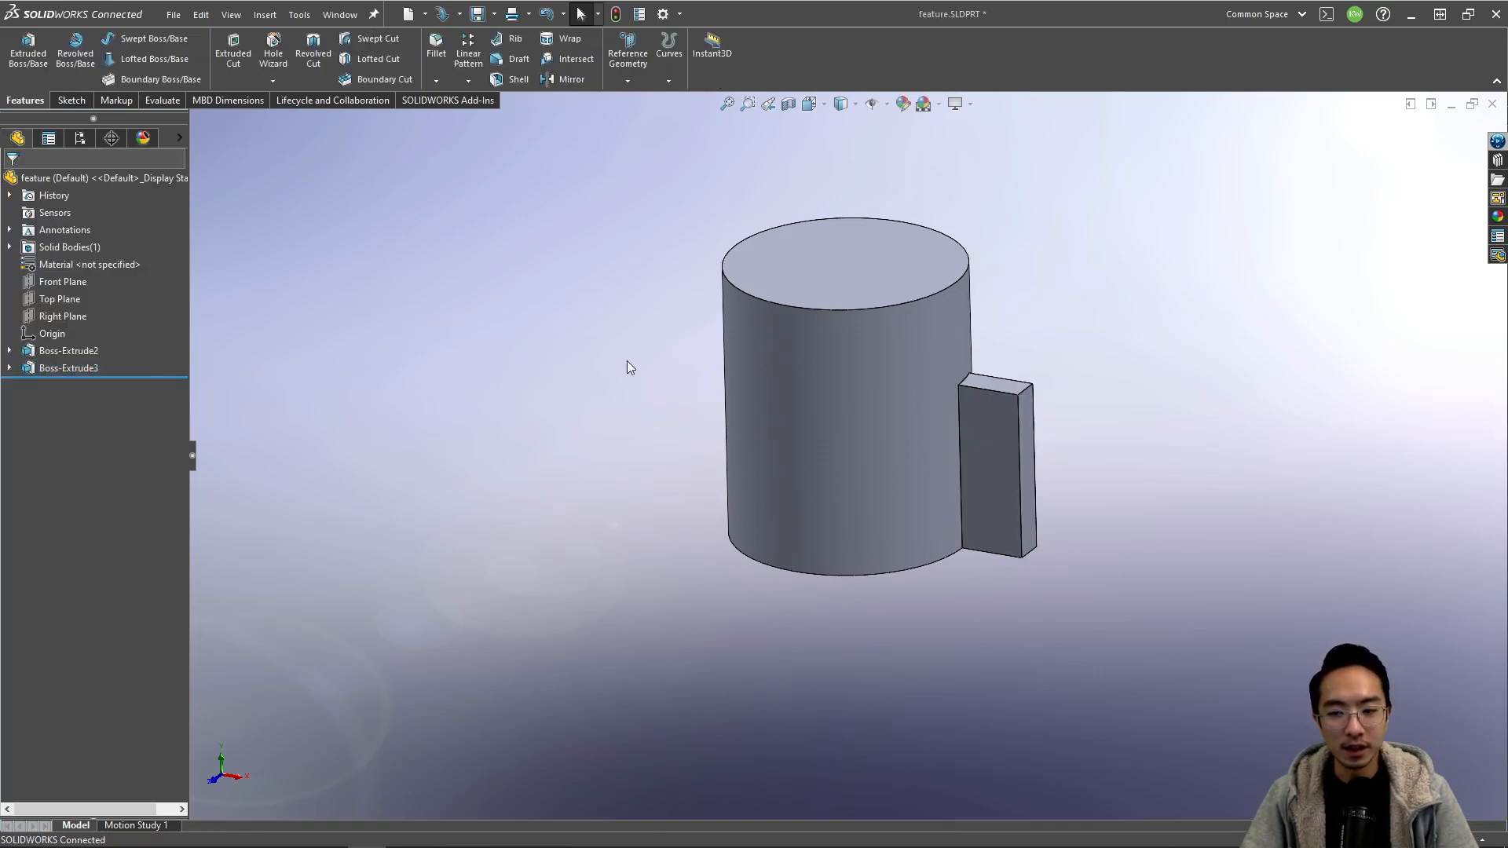
left_click(836, 355)
left_click(812, 305)
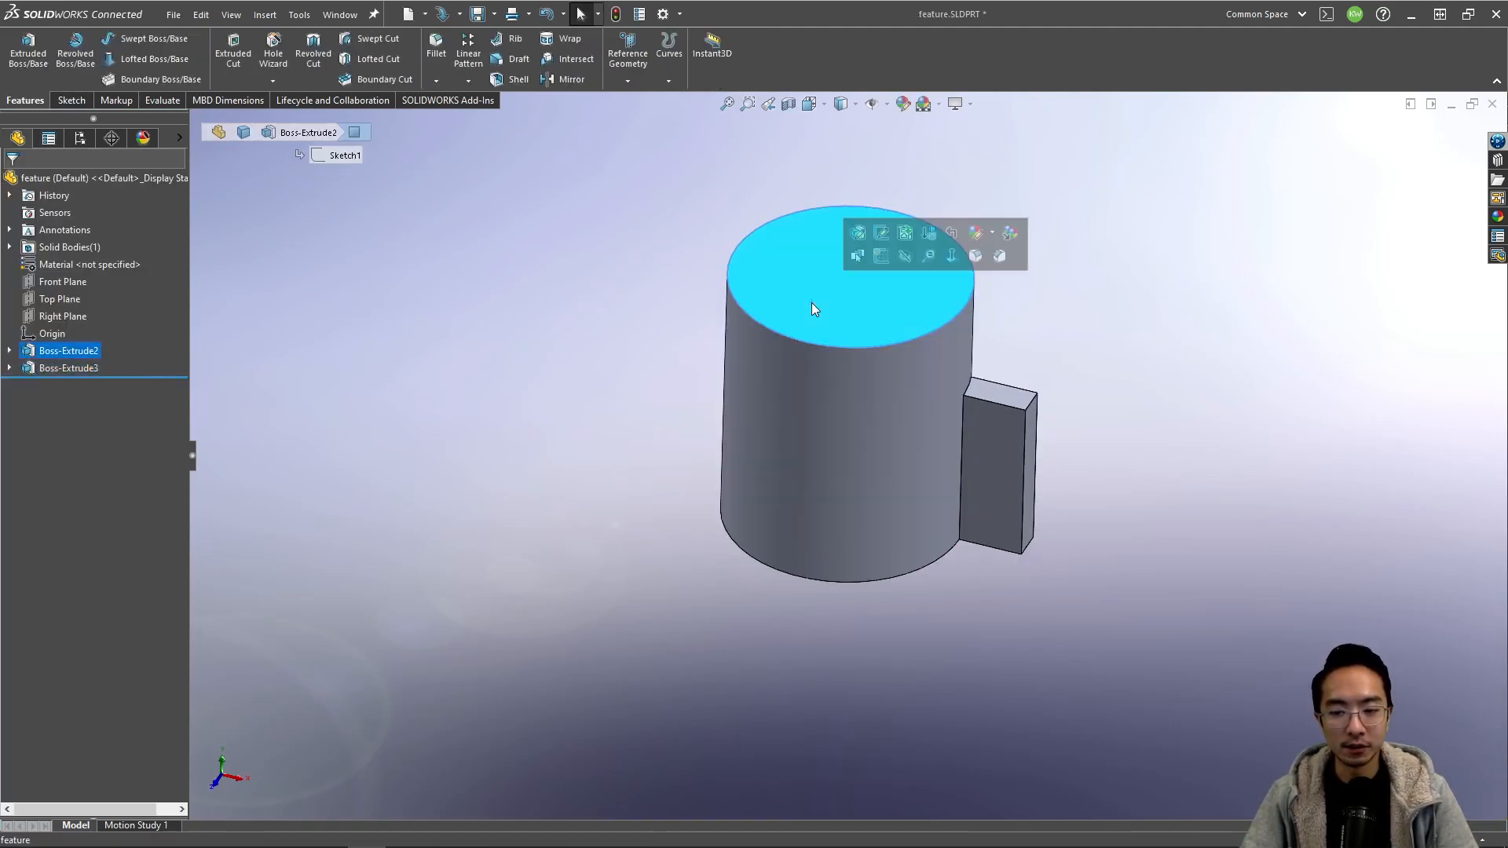
left_click(992, 391)
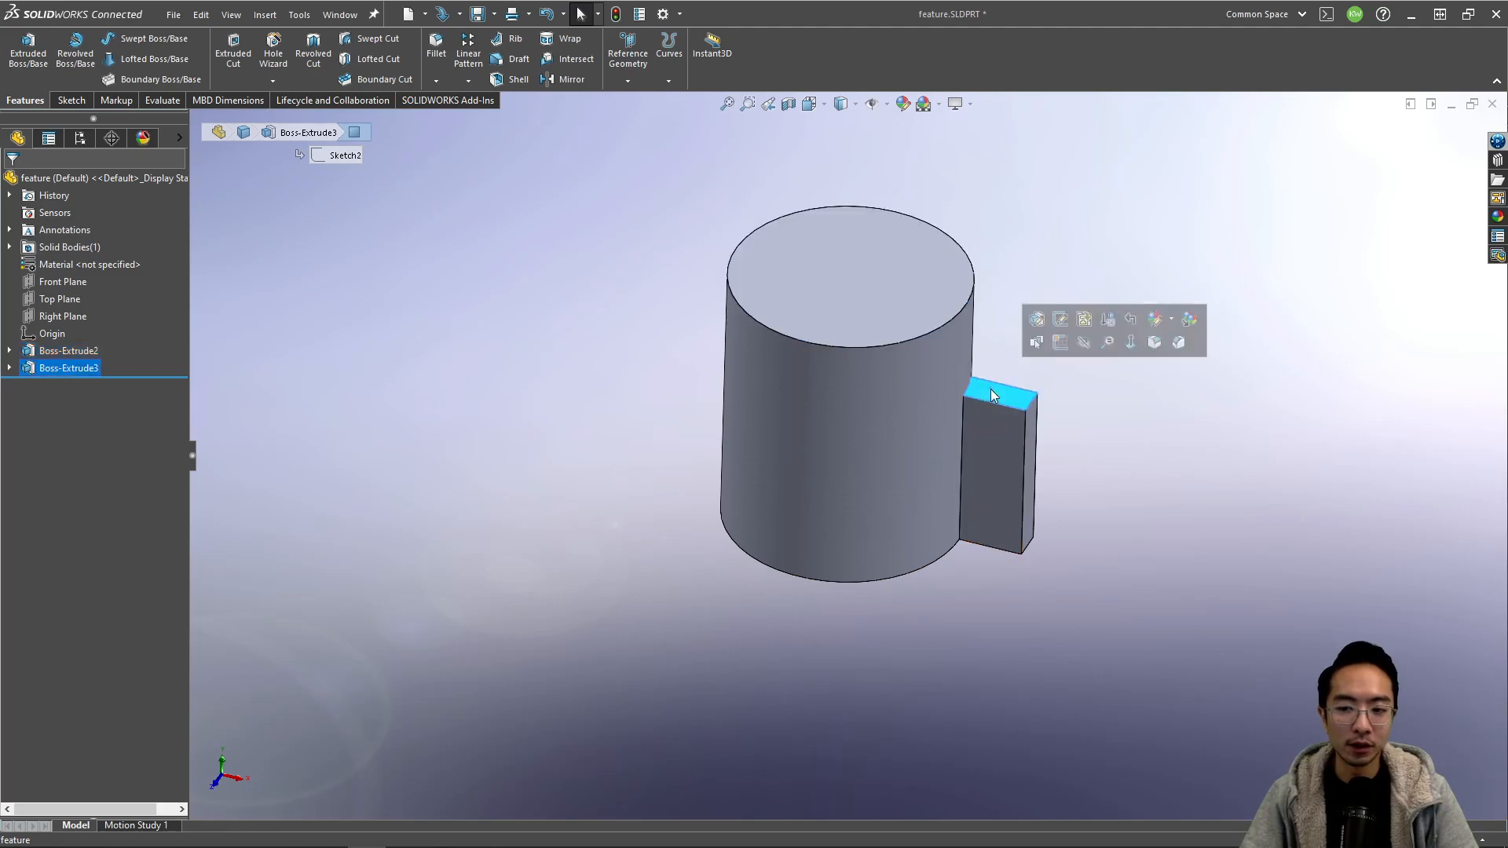
- Edit the rectangular block's extrusion and try reversing its Blind direction so it extends below the sketch plane
left_click(52, 368)
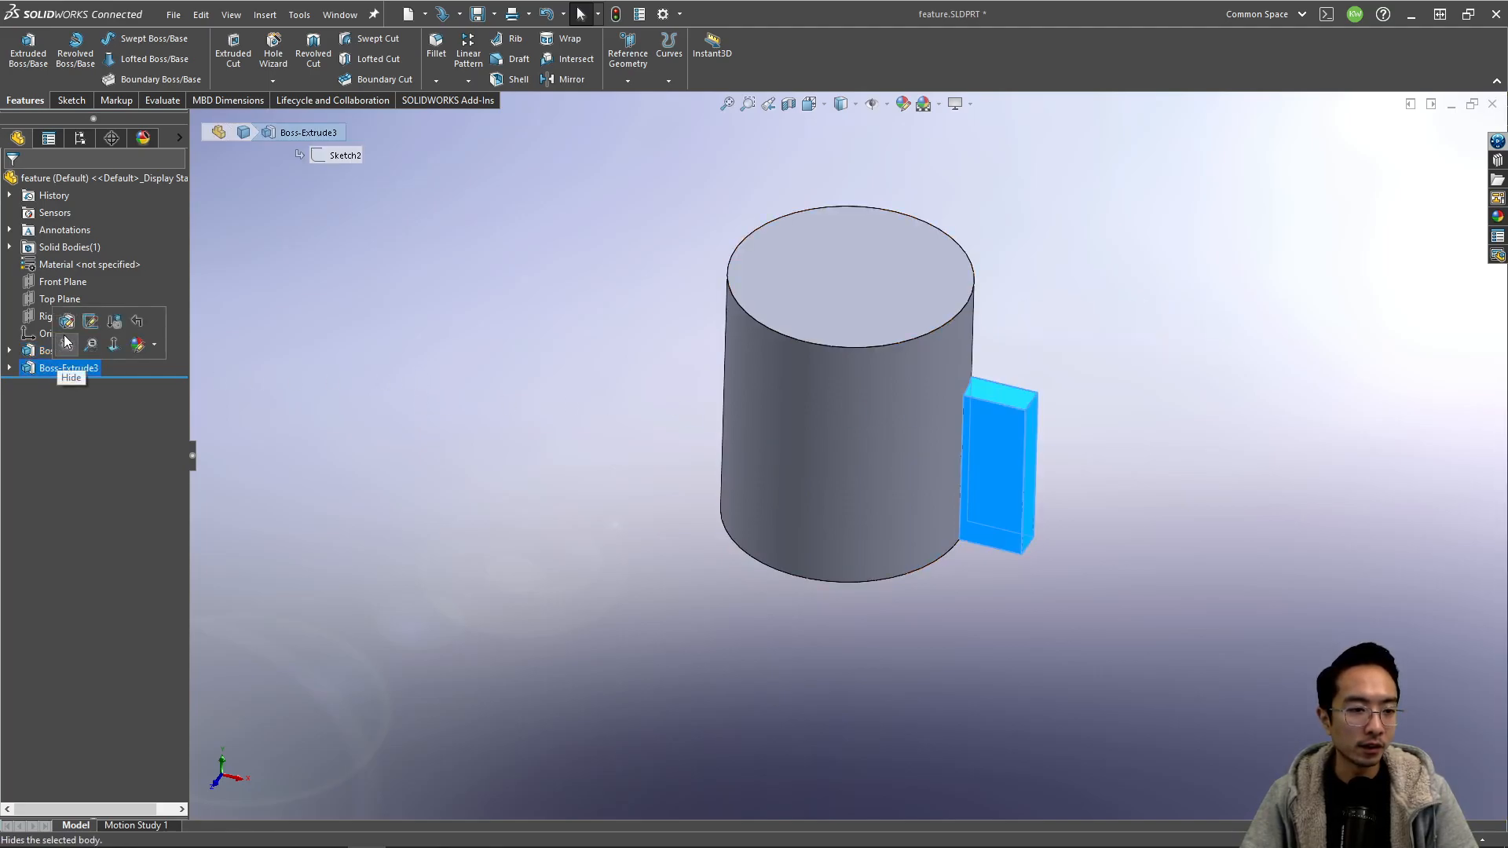
left_click(68, 330)
left_click(121, 277)
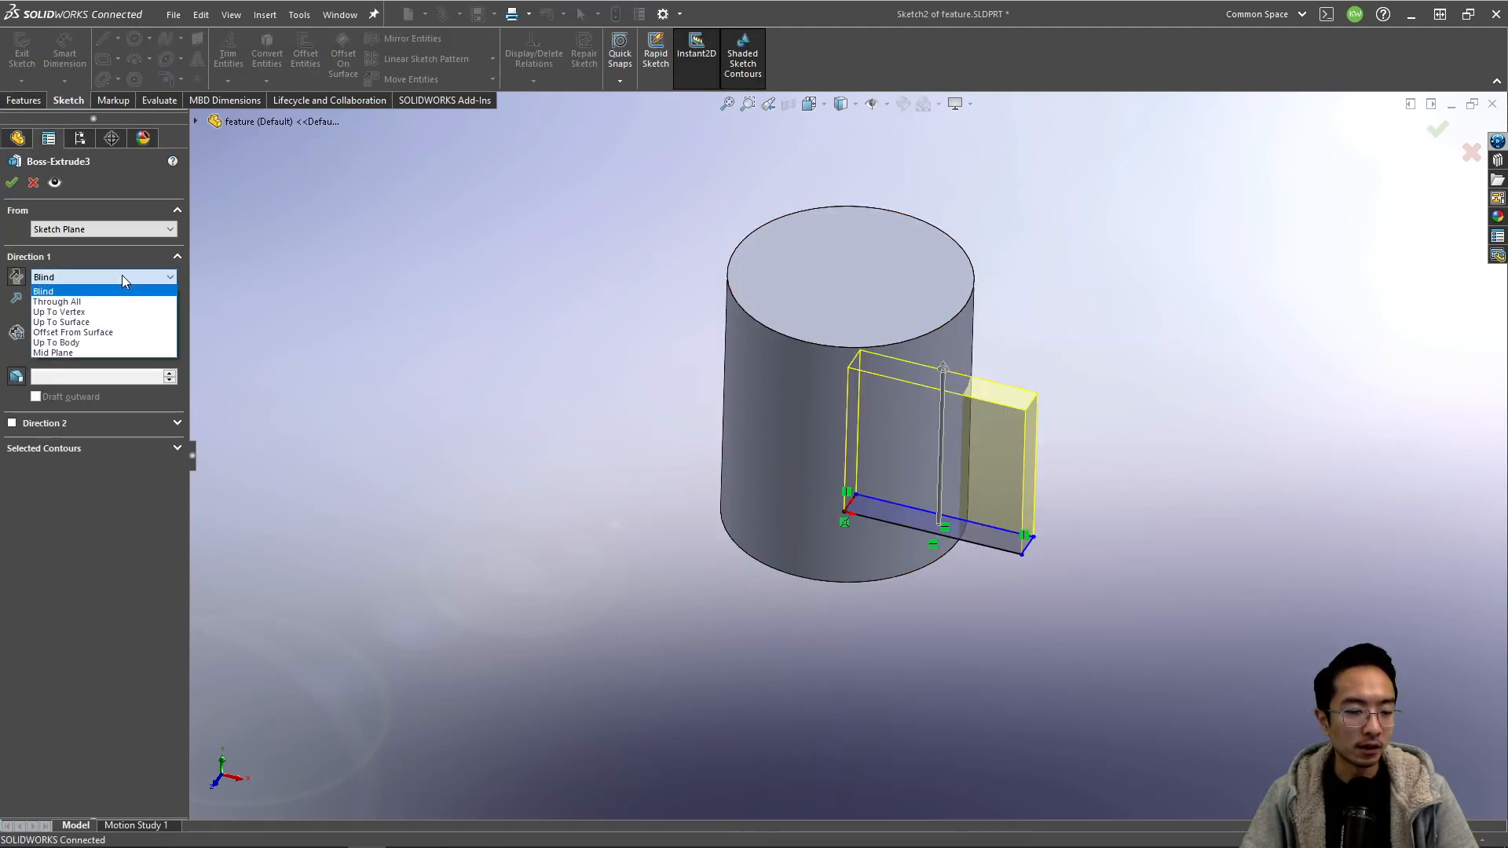
left_click(47, 291)
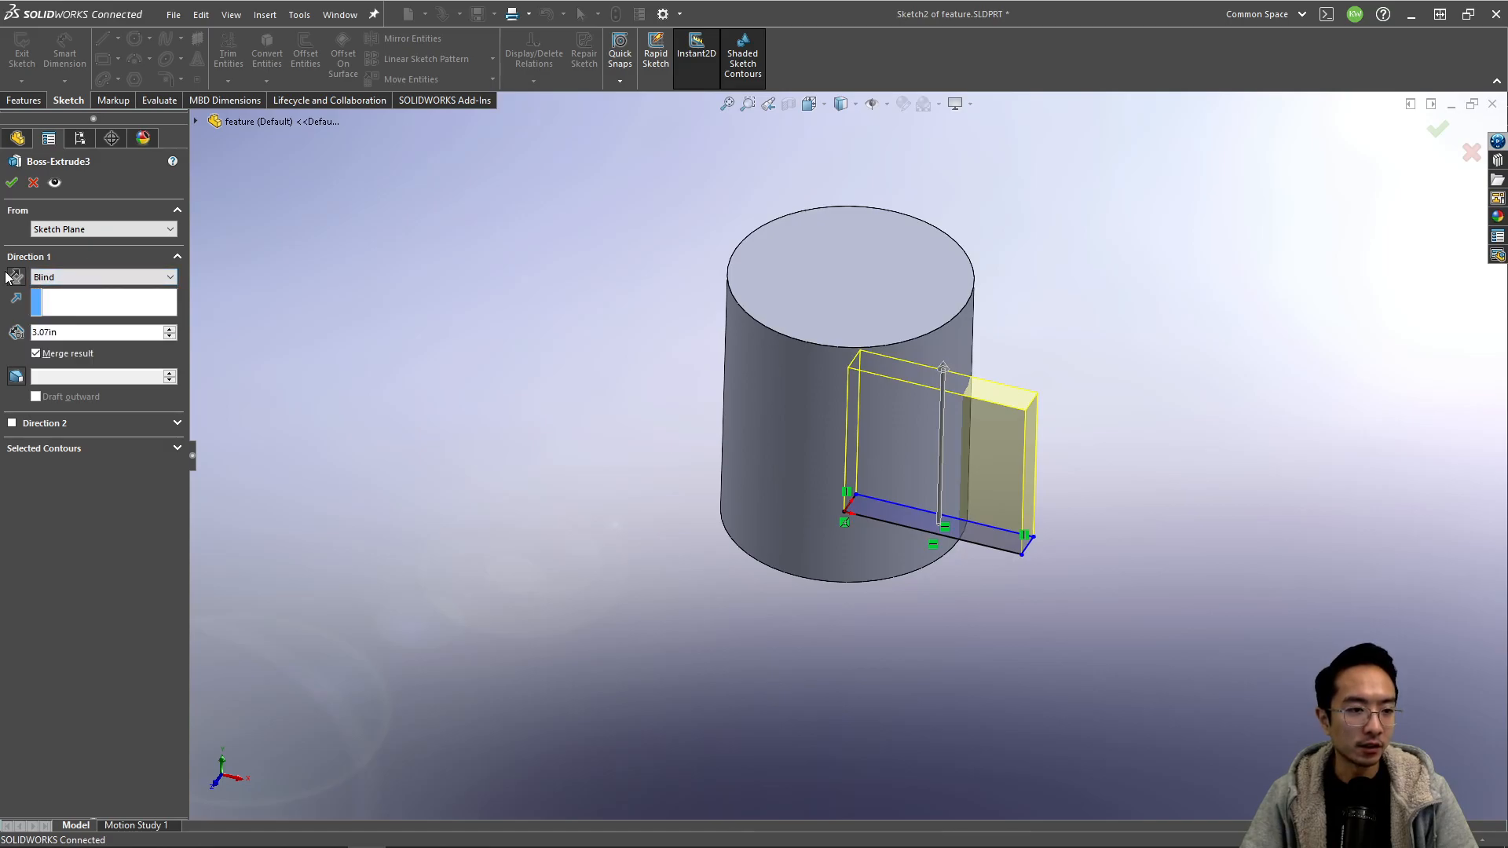
left_click(15, 277)
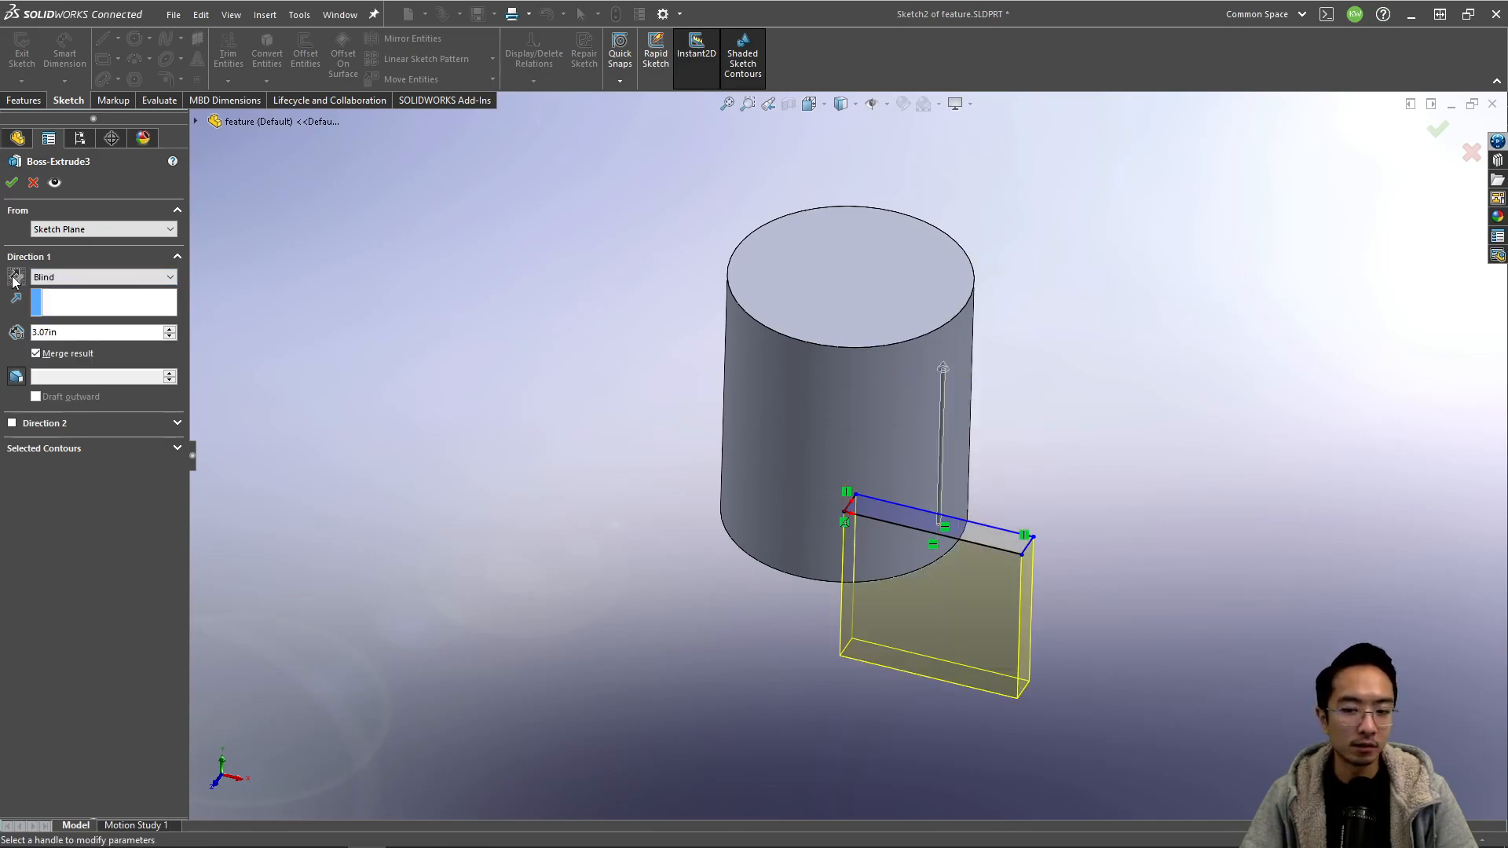
left_click(15, 278)
left_click(15, 281)
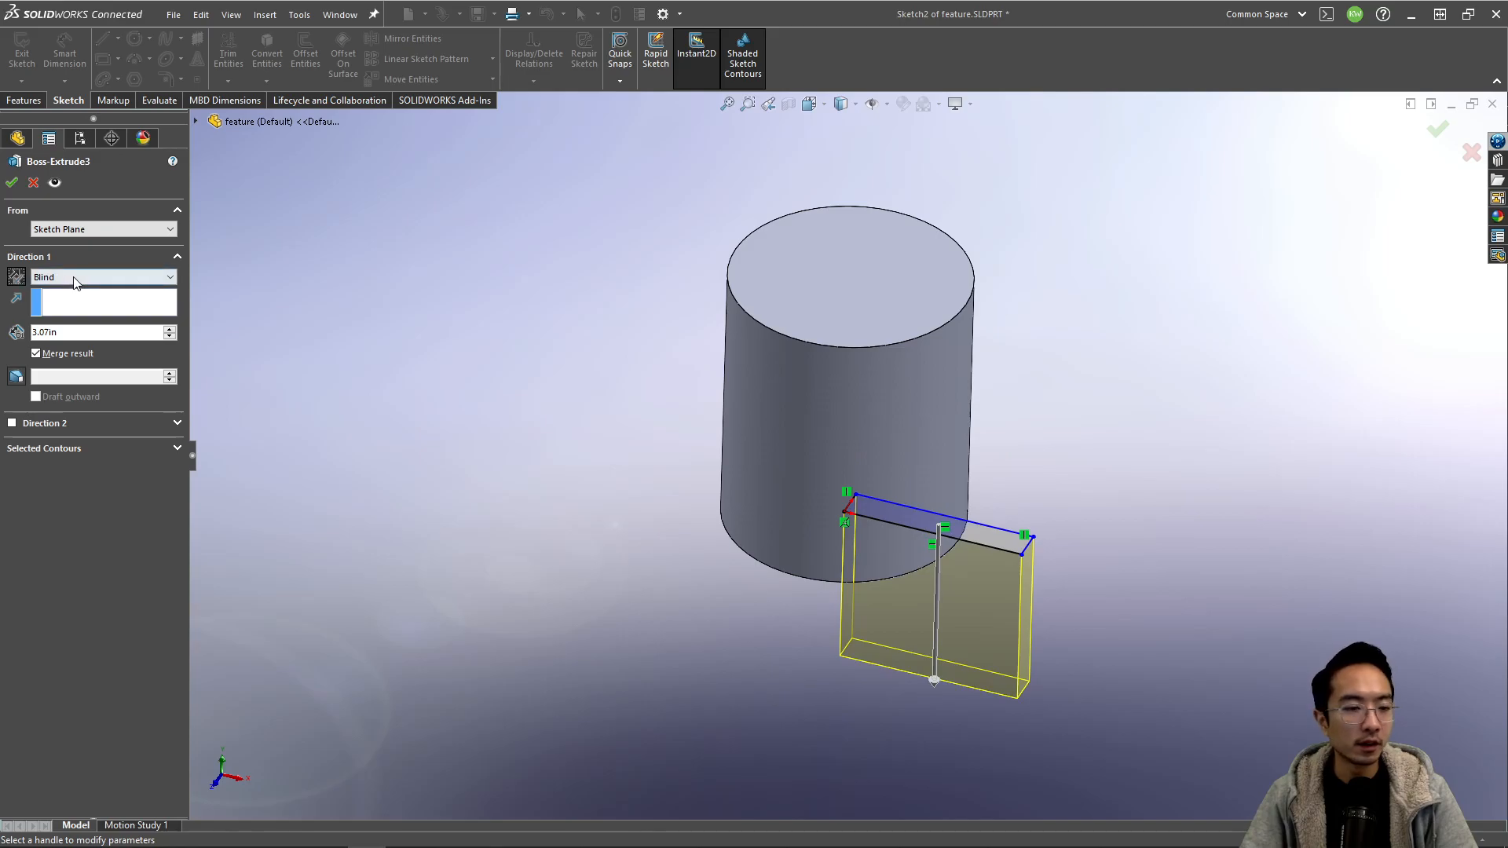
- Try the Through All, Up To Body (cylinder) and Up To Surface end conditions on the rectangular block, and discard the edits
left_click(76, 277)
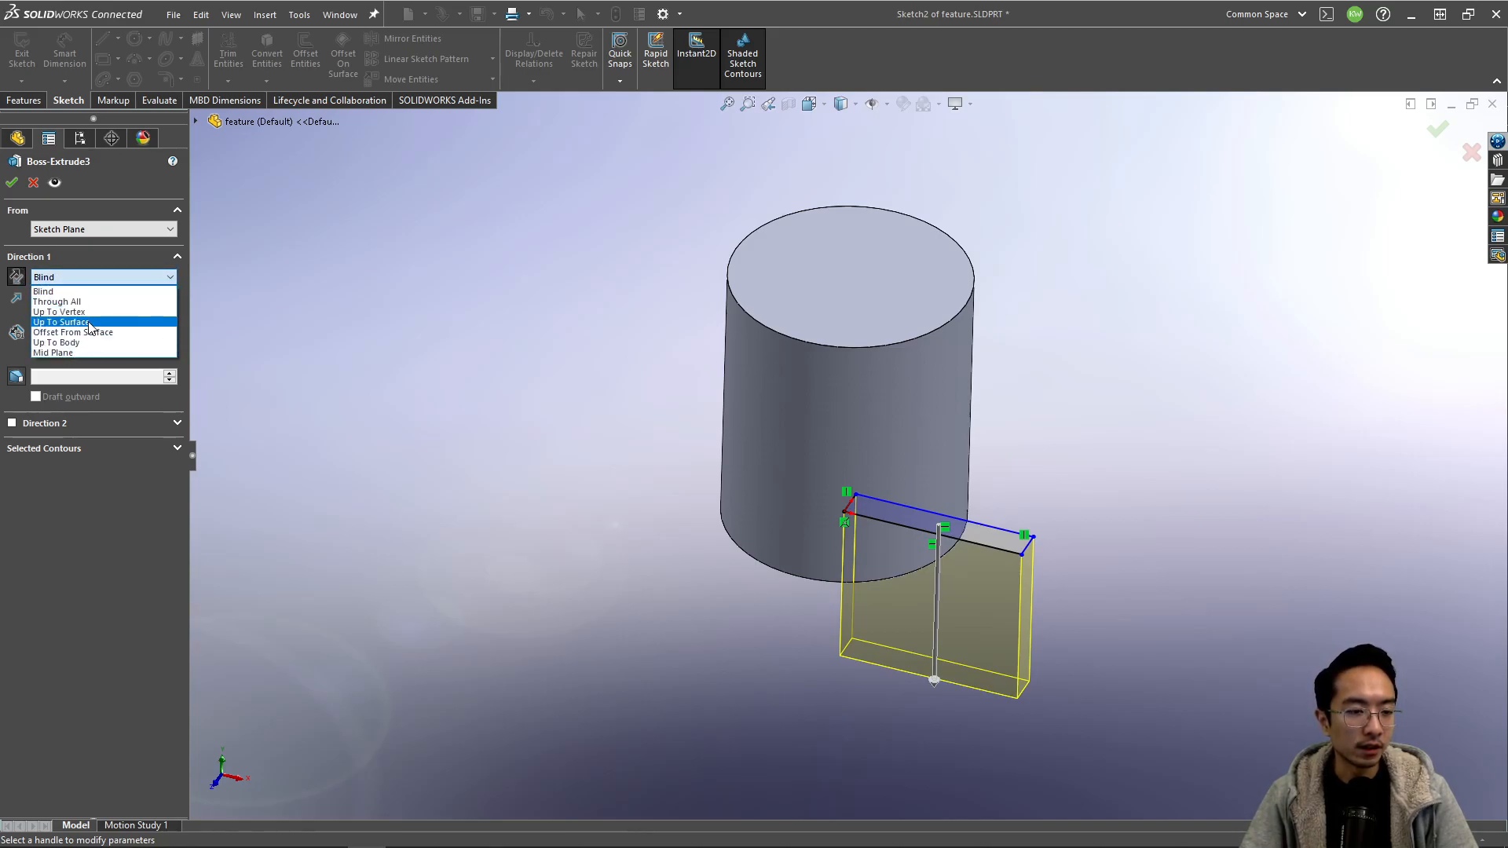
left_click(82, 304)
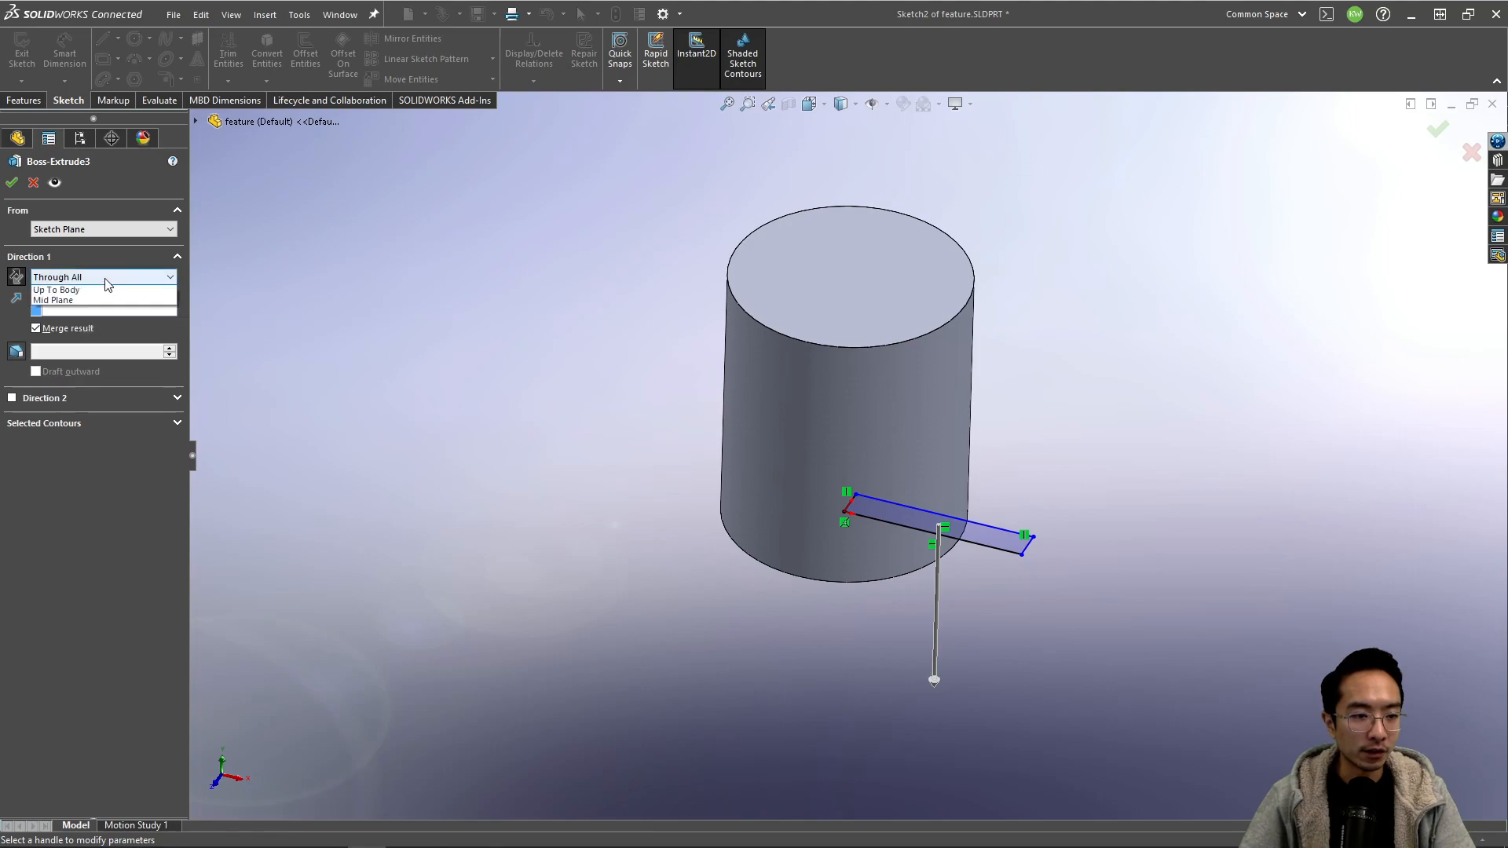
left_click(106, 278)
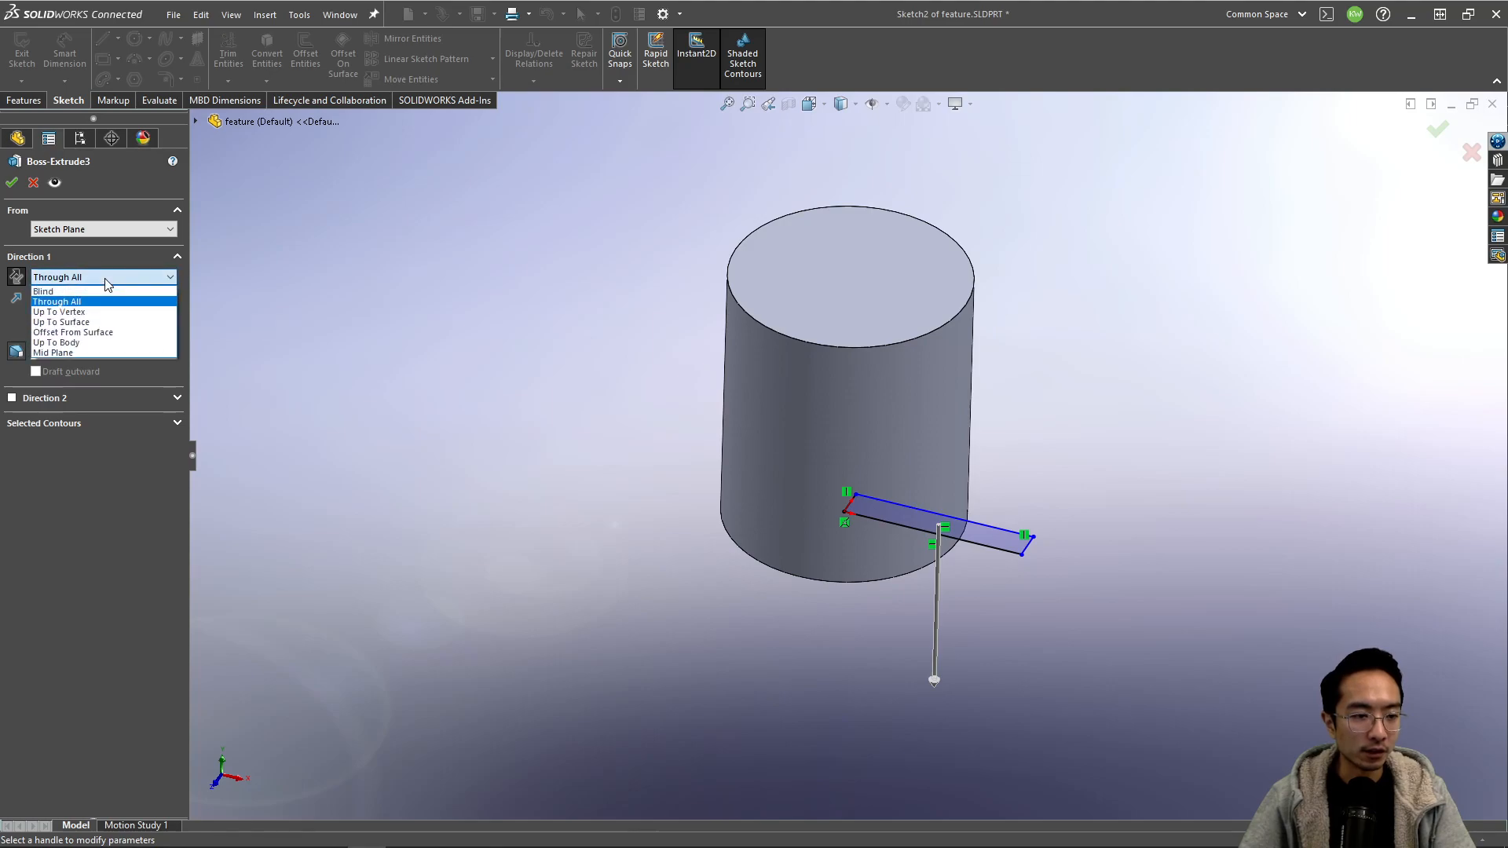
left_click(82, 343)
left_click(896, 325)
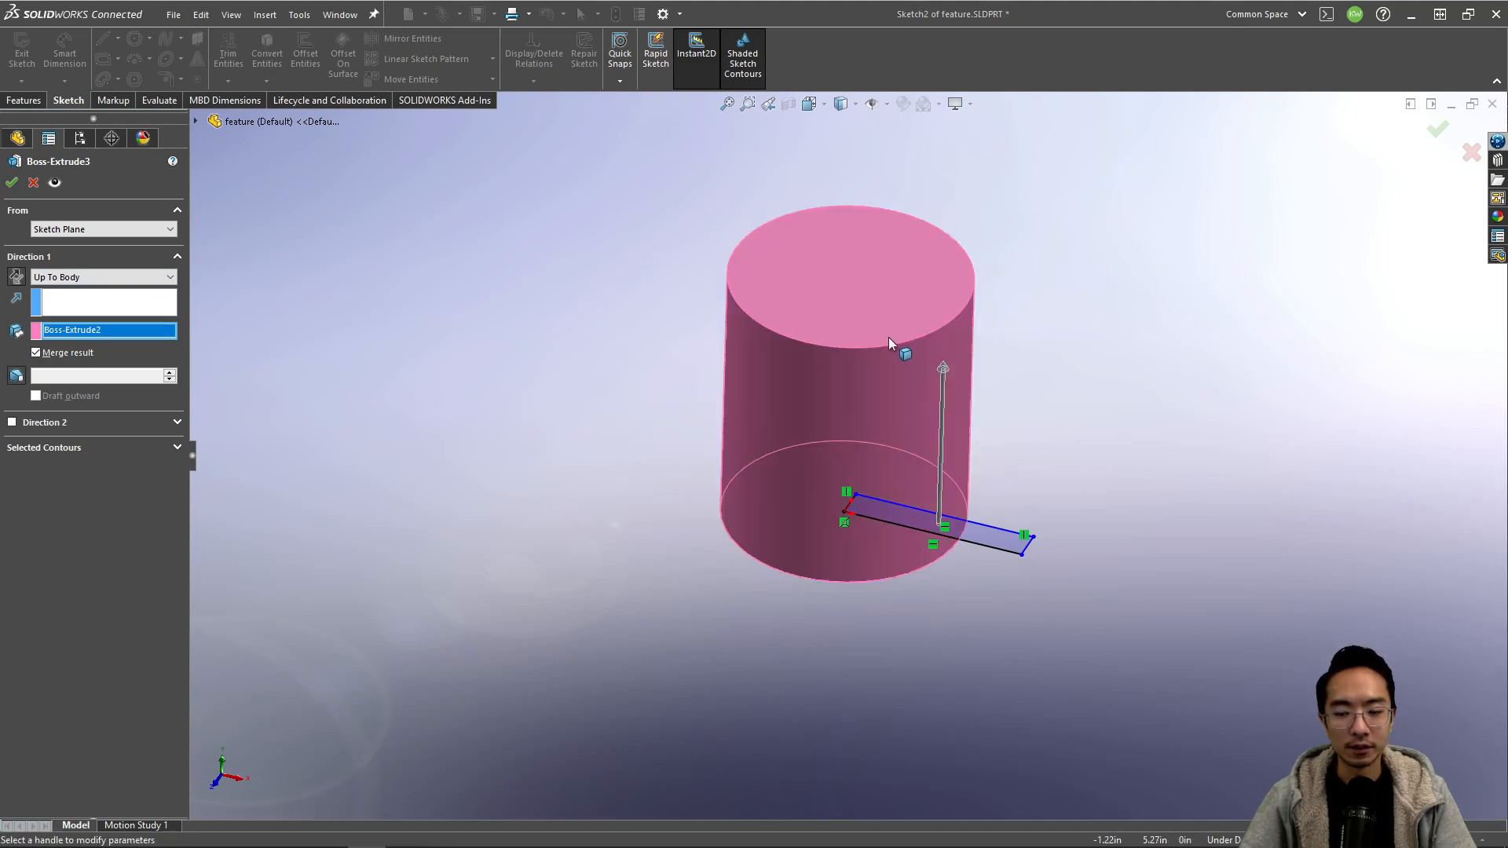
left_click(105, 280)
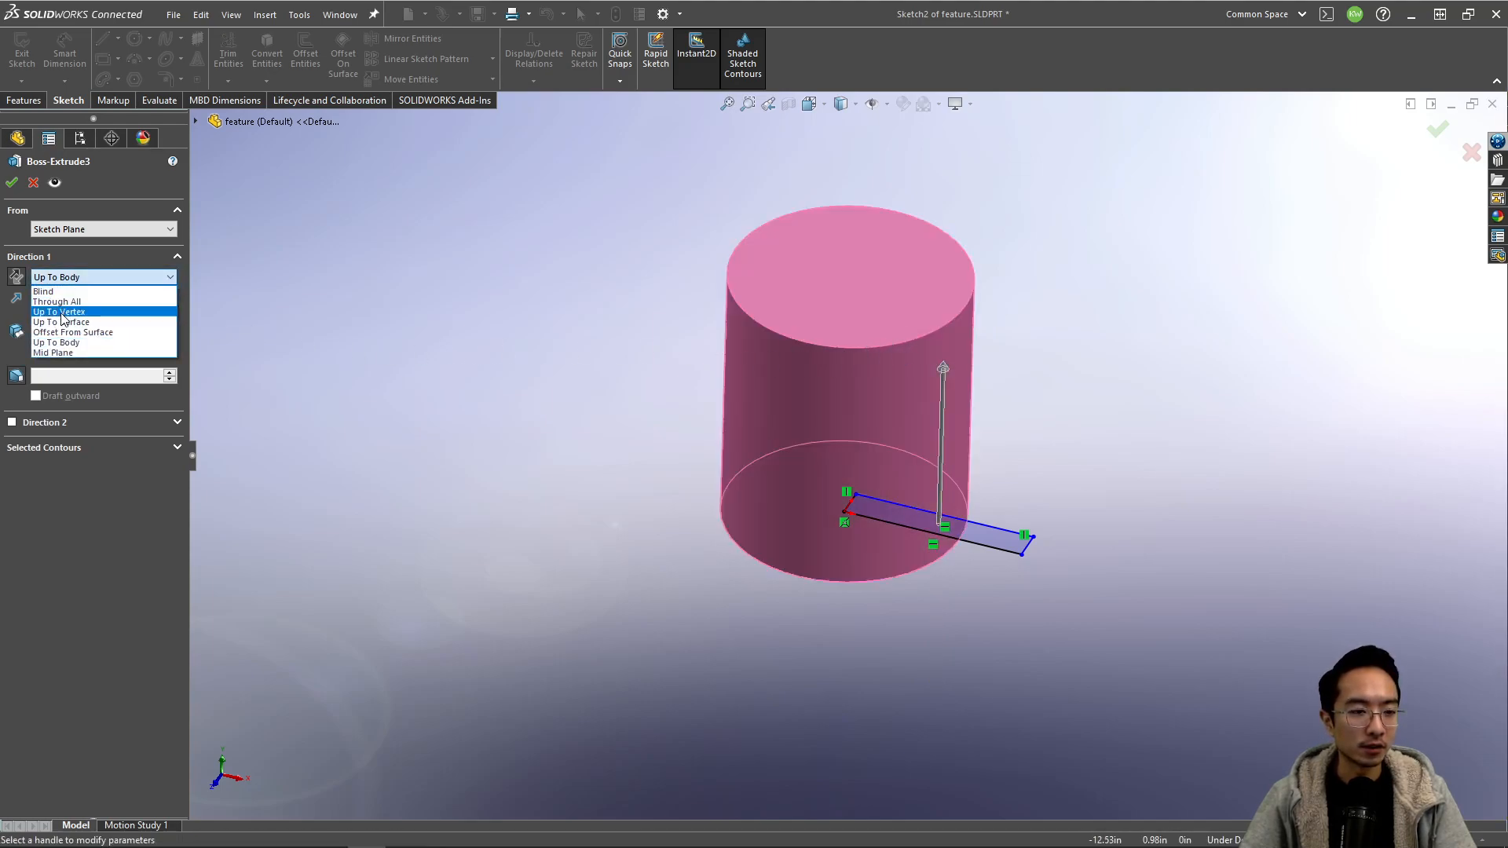
left_click(56, 326)
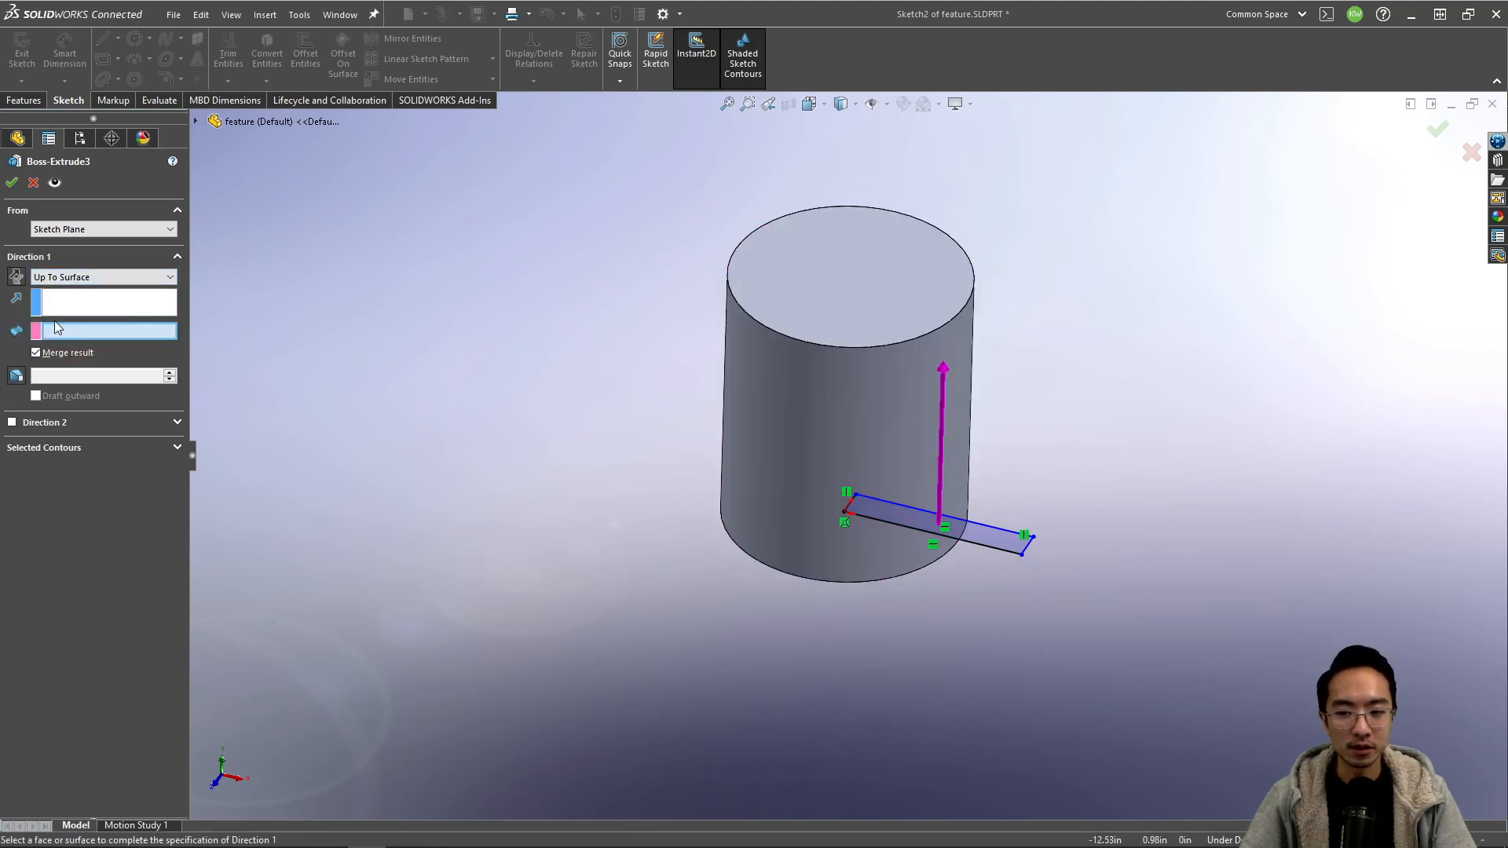
left_click(34, 184)
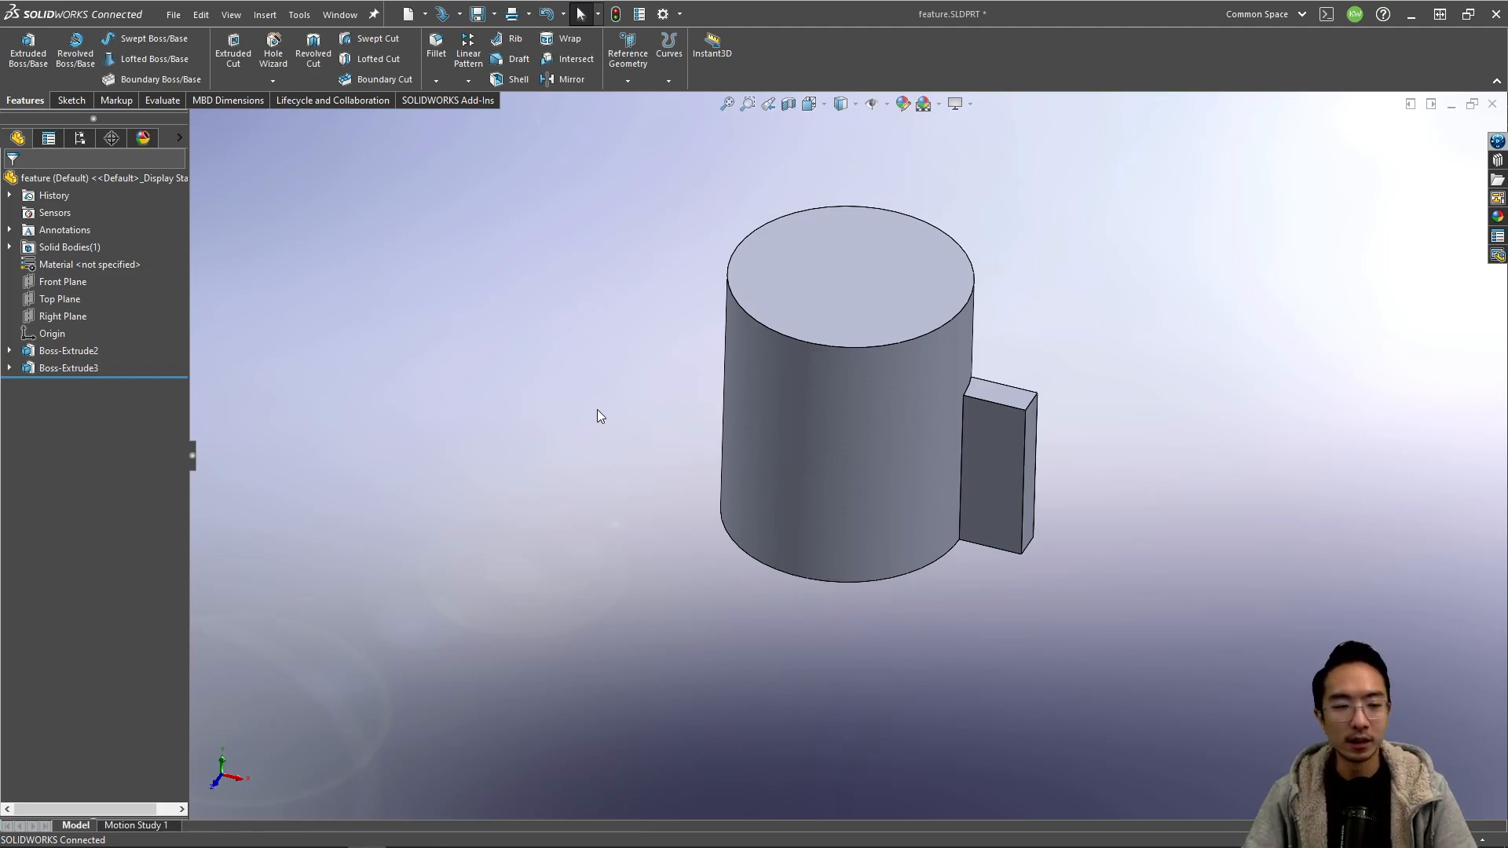
scroll(719, 360, "up", 3)
middle_click_drag(718, 361, 707, 408)
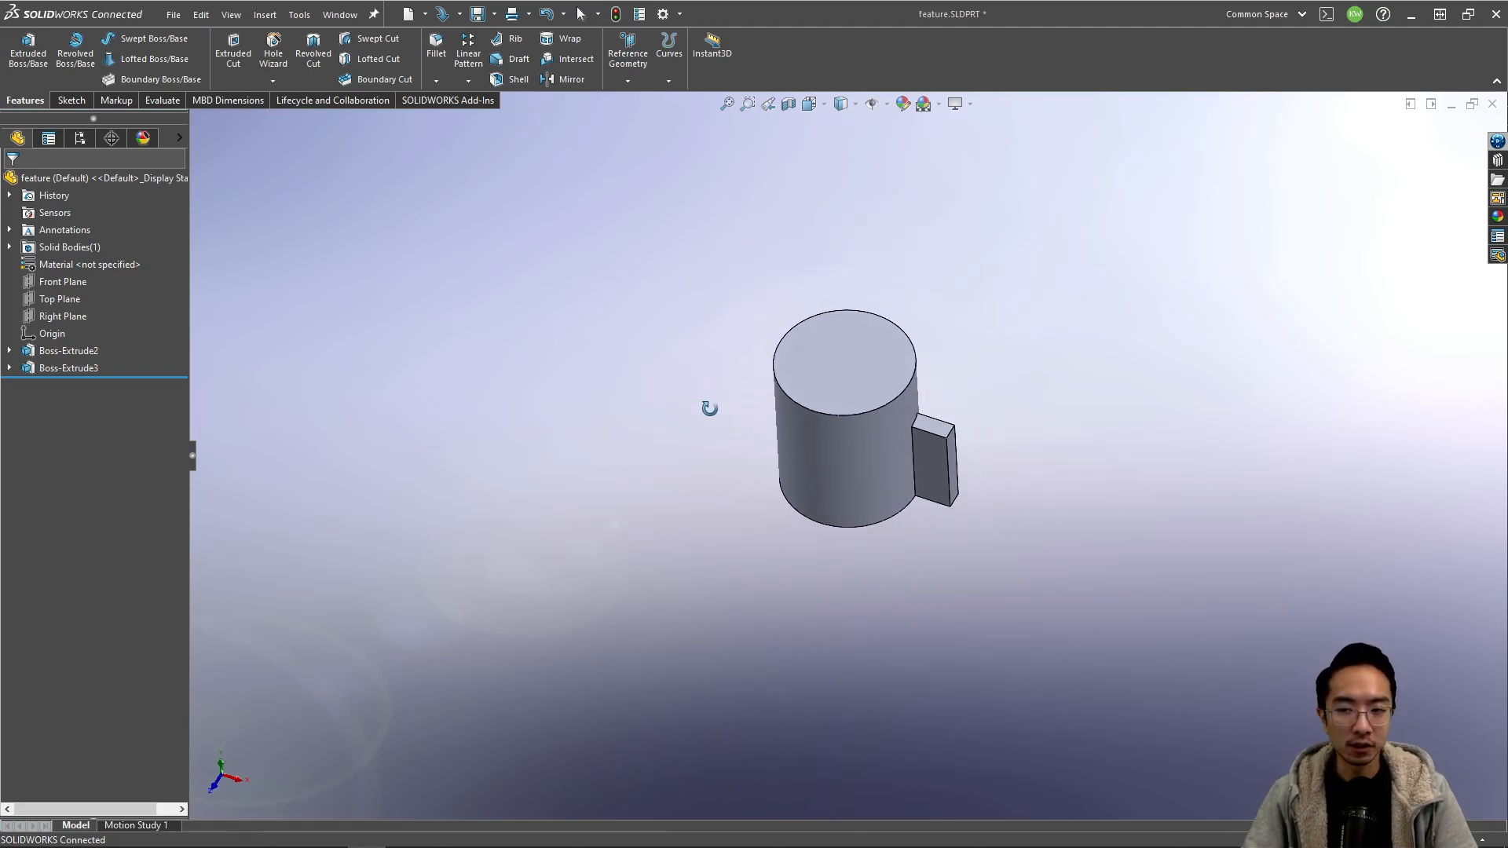
scroll(996, 330, "down", 3)
scroll(549, 514, "up", 1)
scroll(551, 516, "down", 1)
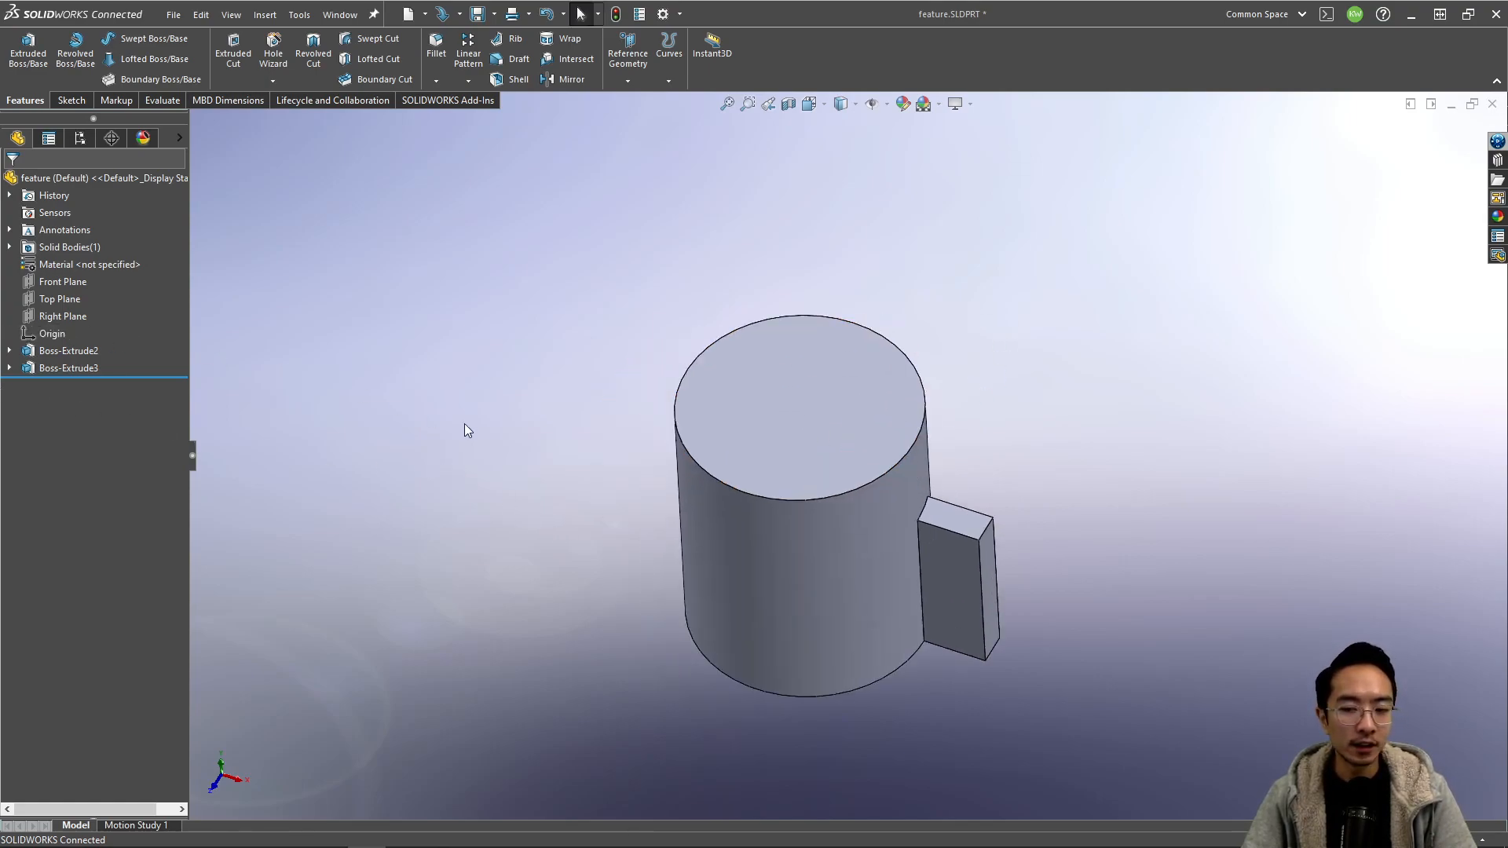
middle_click_drag(803, 517, 327, 379)
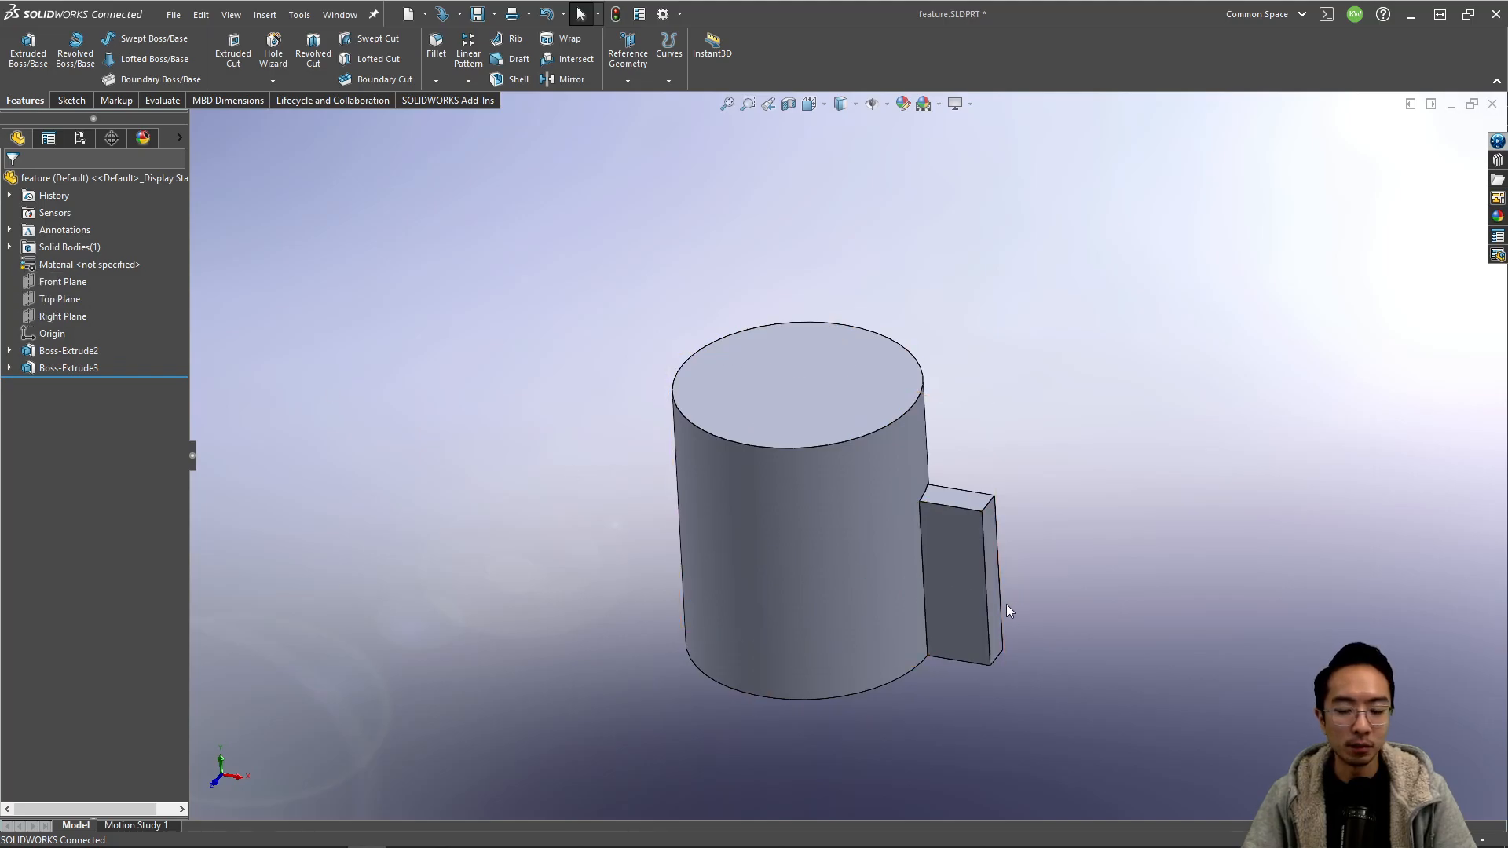
- Sketch a circle with a radius of about 0.33 in near the middle of the rectangular block's large front face
left_click(950, 572)
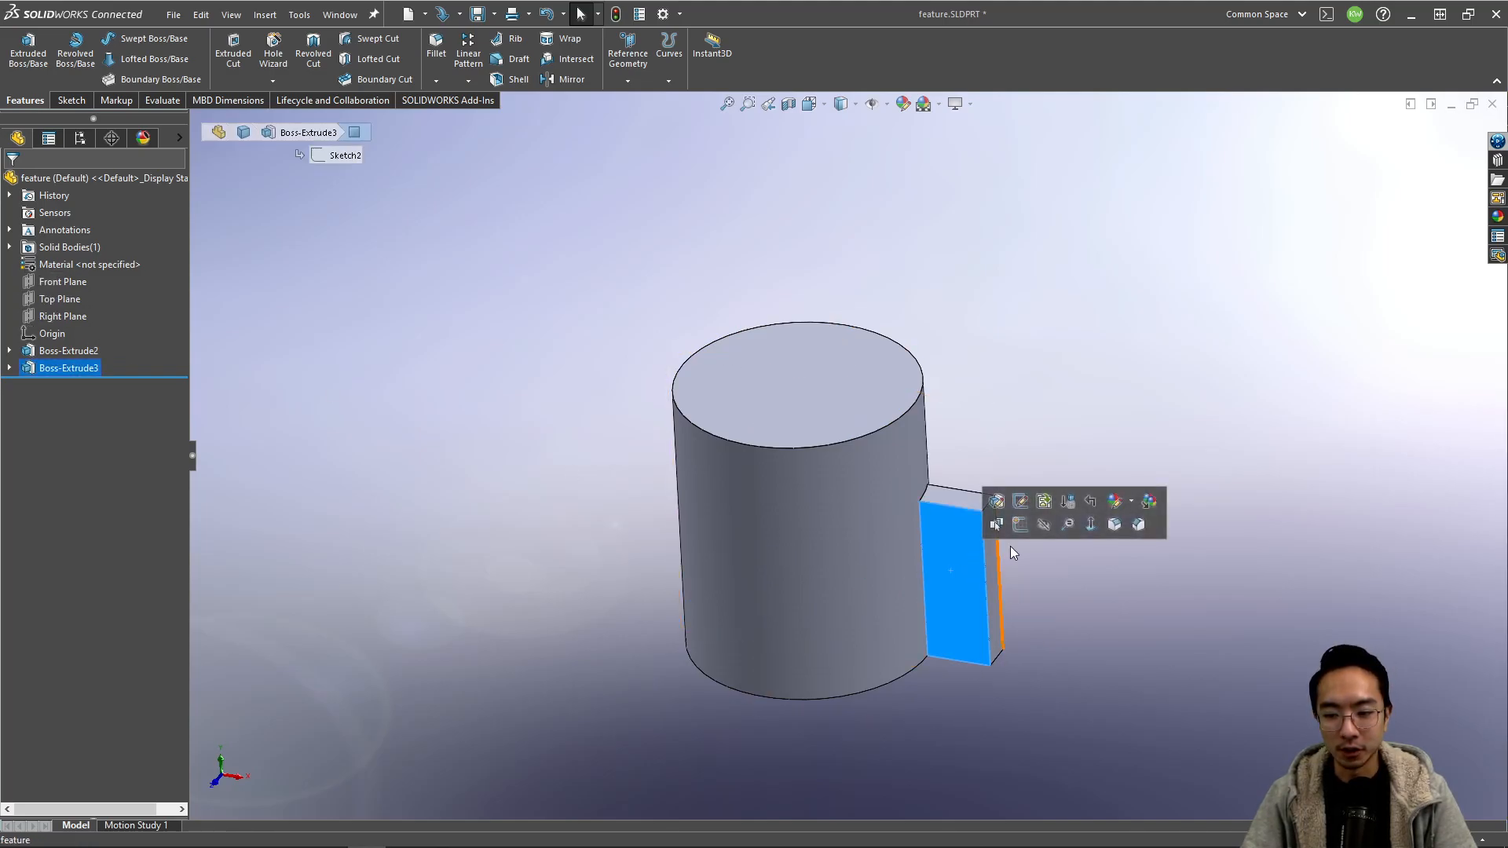
left_click(1092, 526)
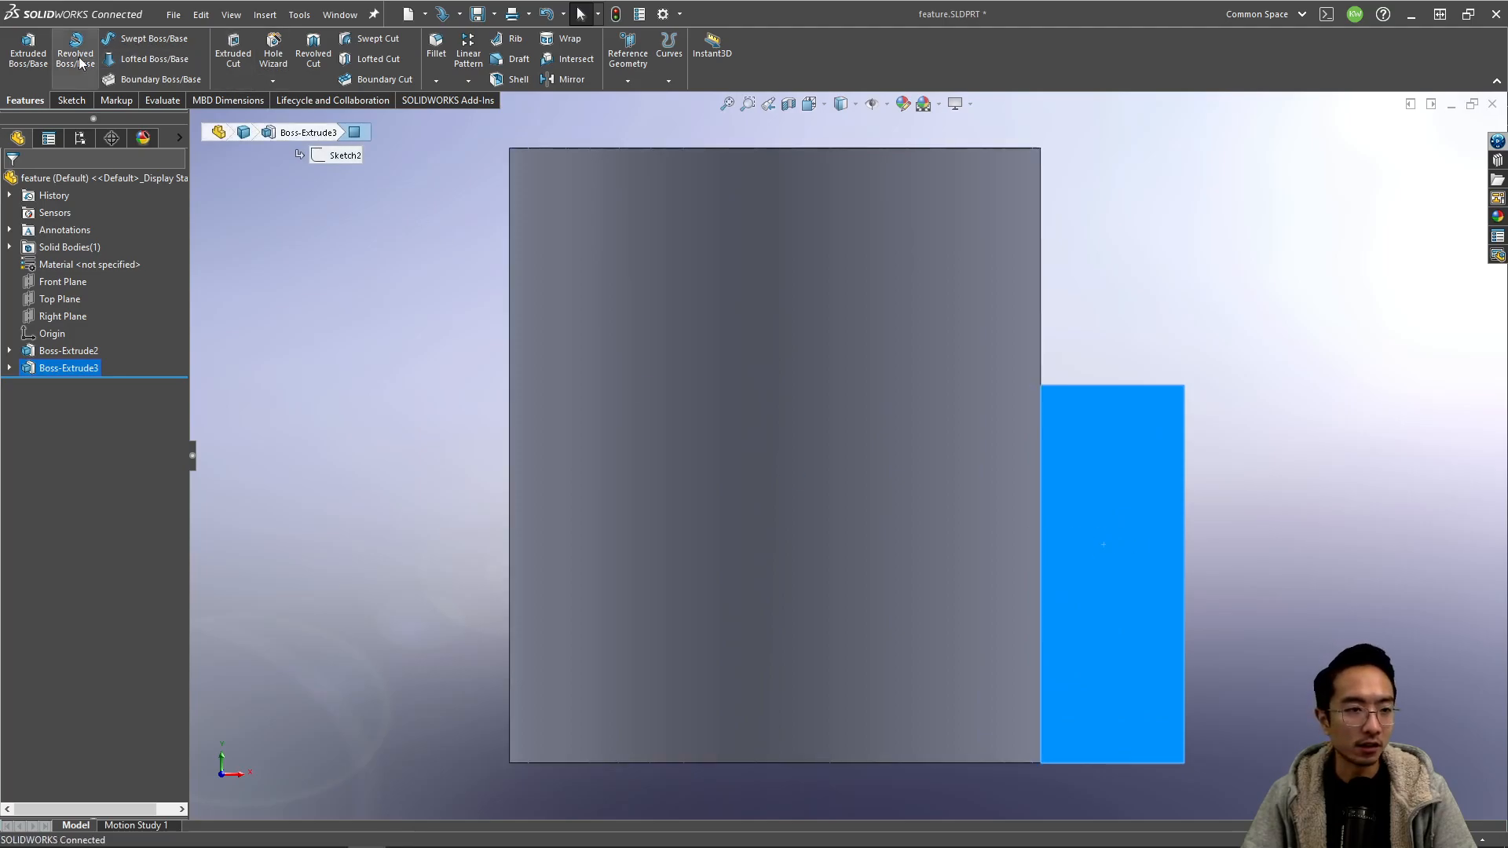
left_click(71, 100)
left_click(138, 43)
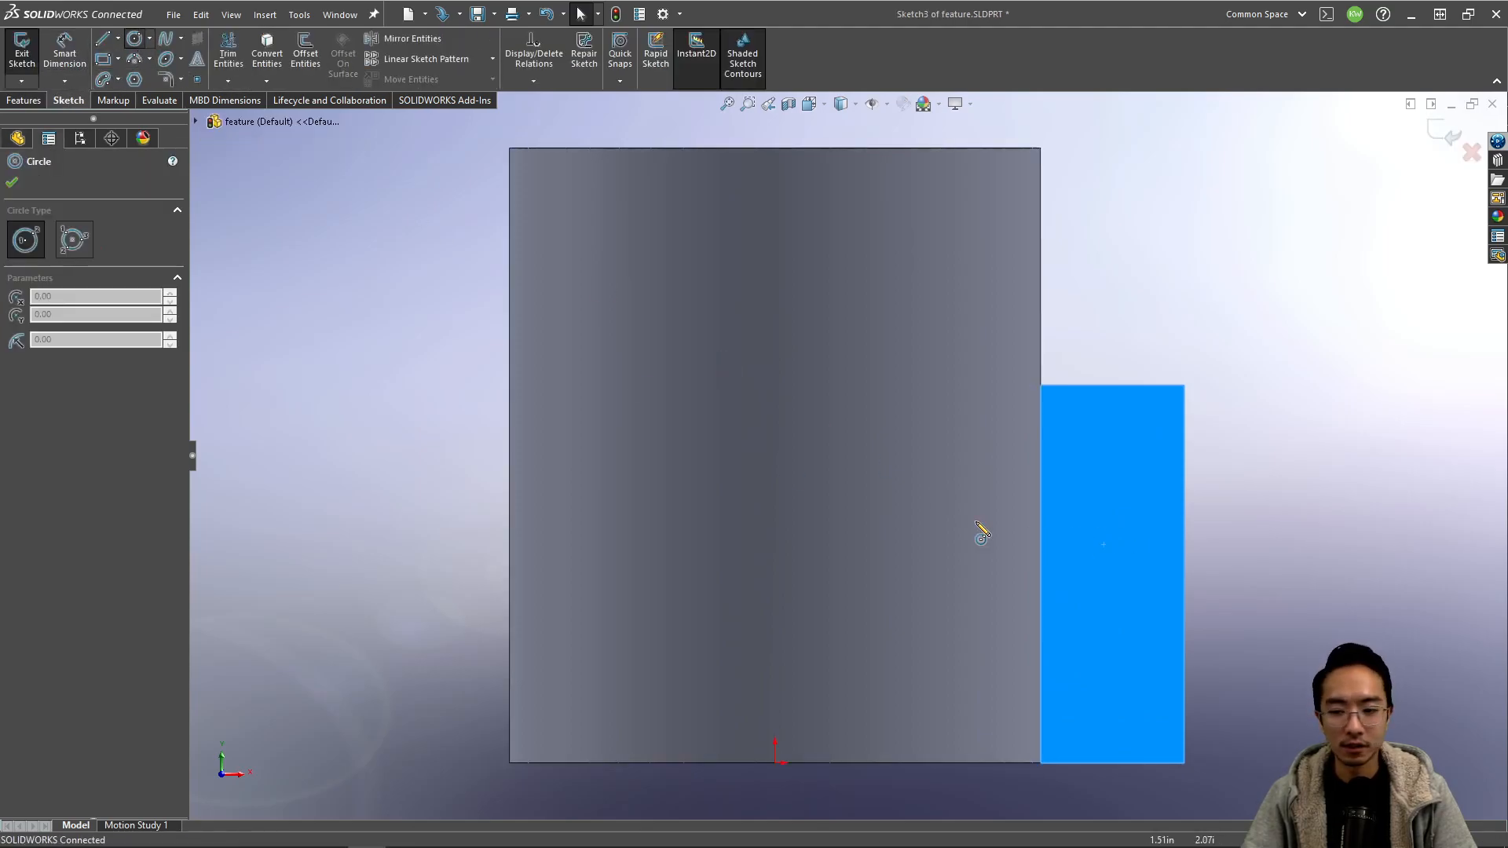
left_click(1098, 571)
left_click(1131, 550)
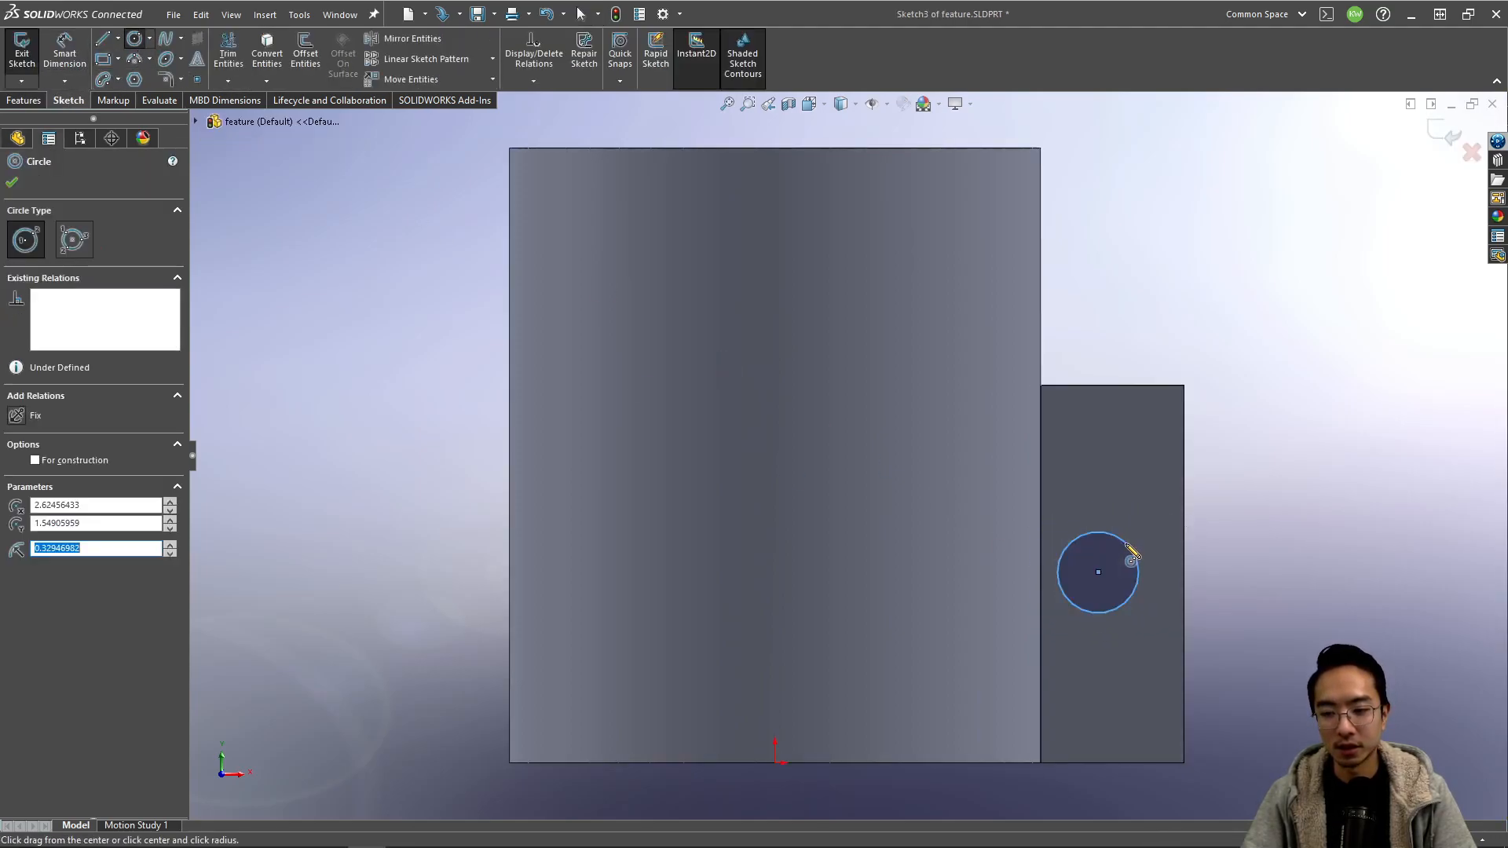
- Extrude the circle outward from the block's face with a Blind end condition and a 3.07 in depth
left_click(25, 100)
left_click(31, 70)
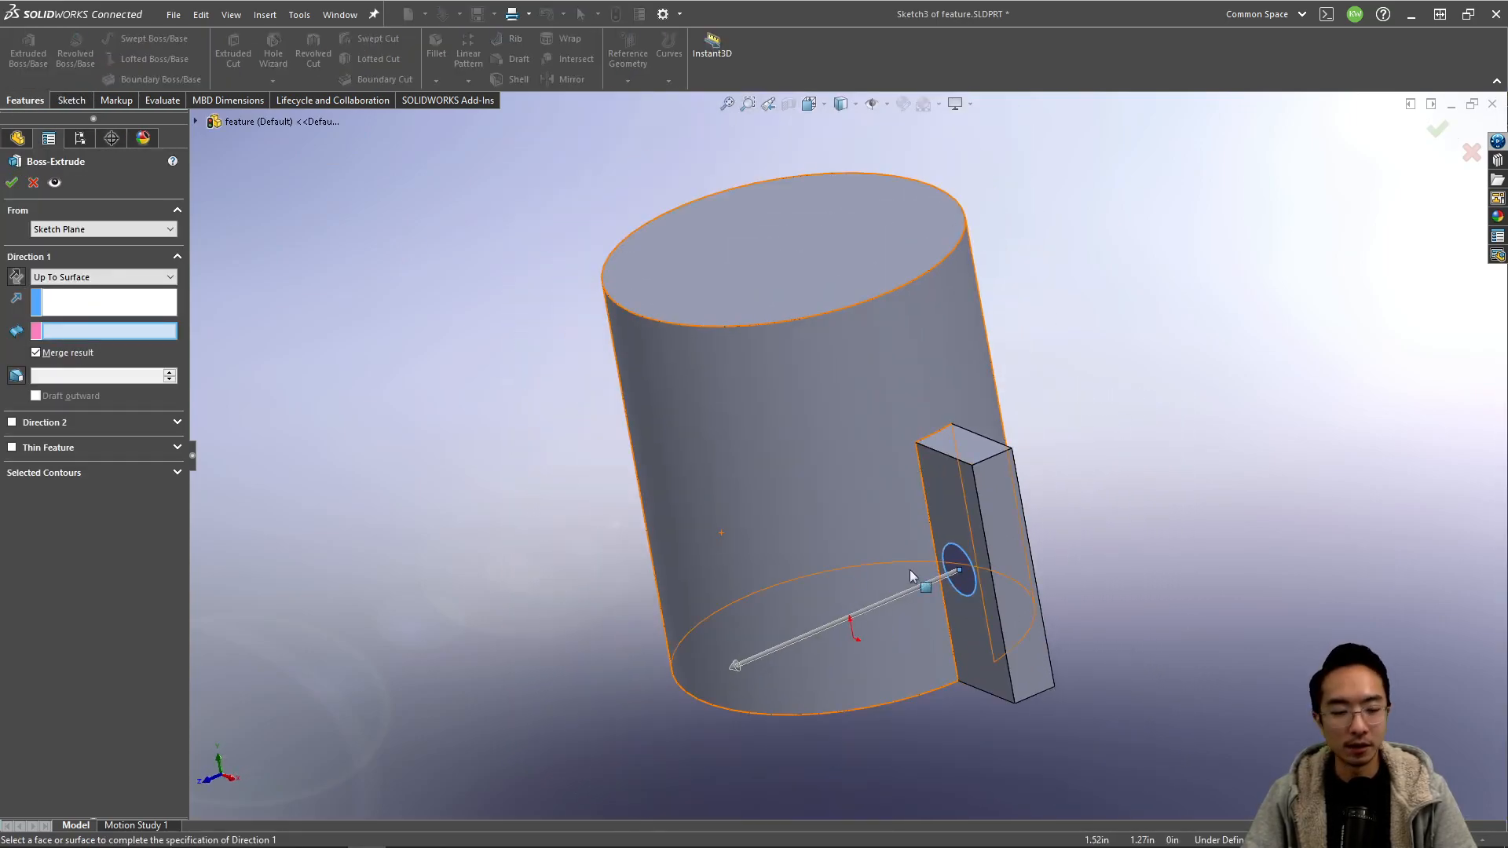
left_click(126, 279)
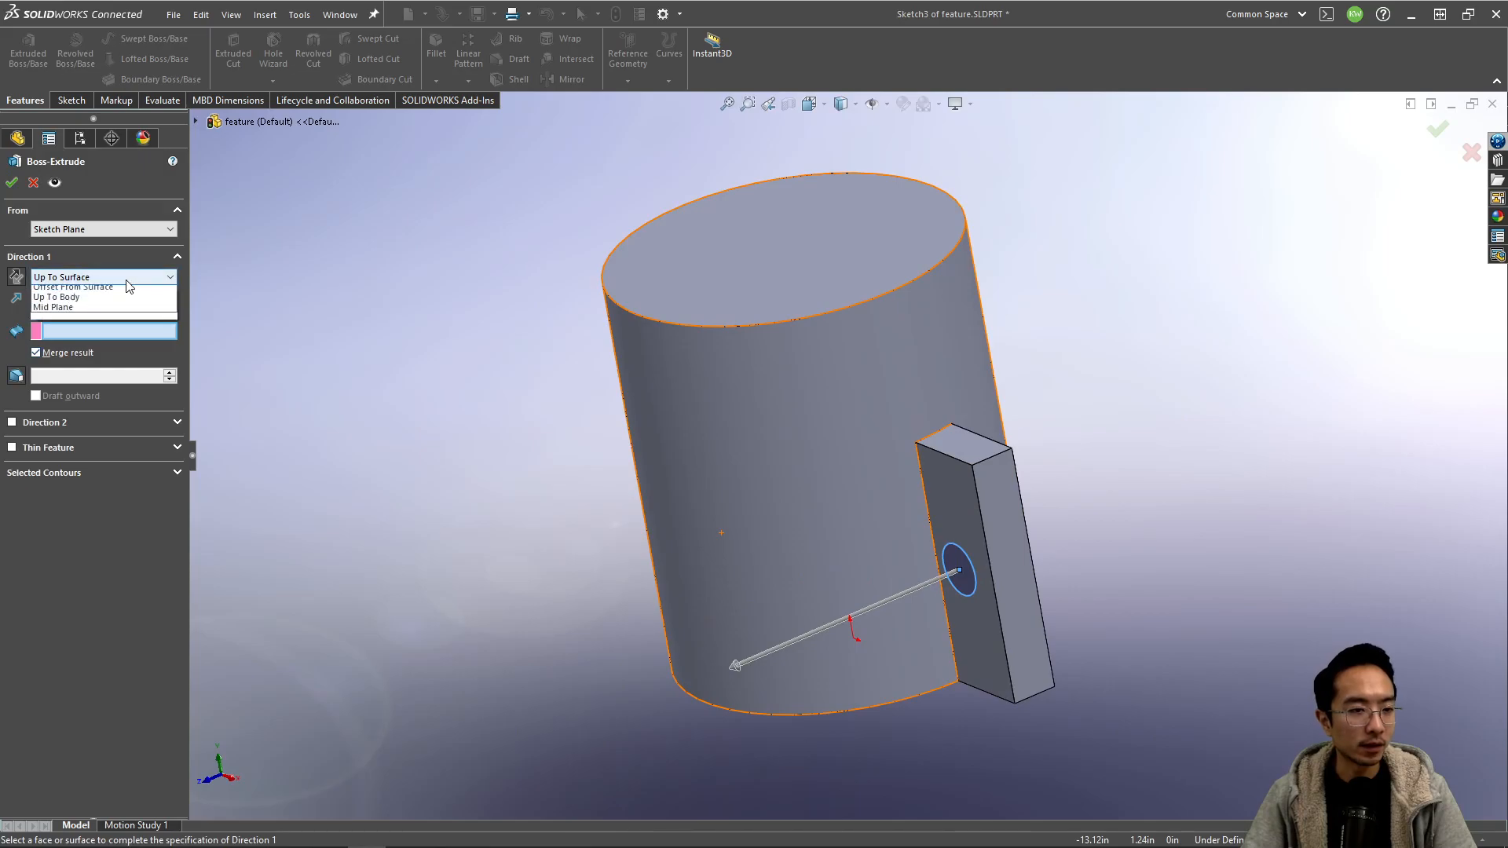
left_click(106, 301)
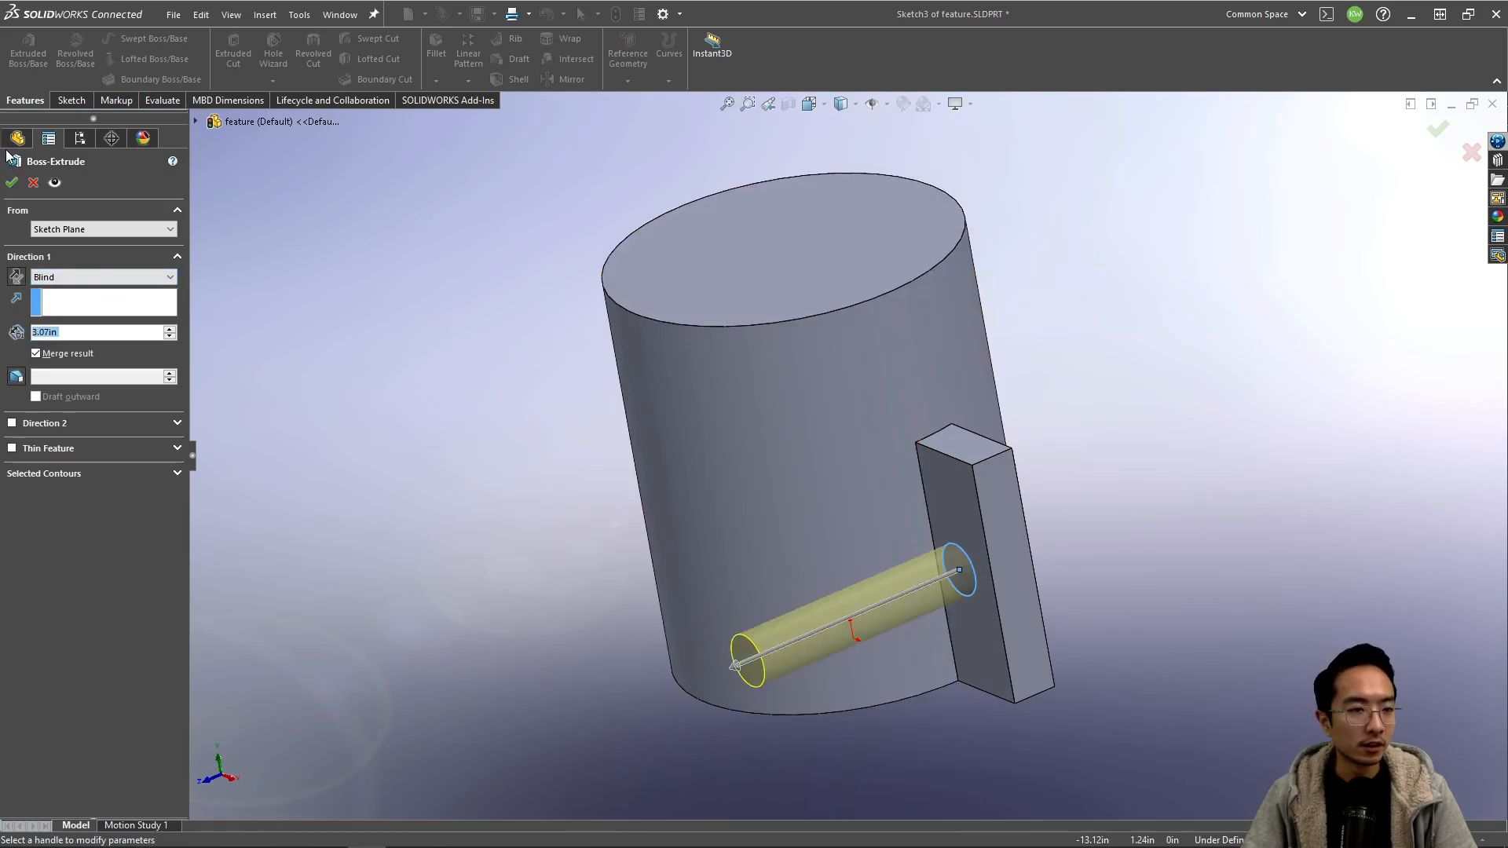
left_click(12, 182)
middle_click_drag(740, 538, 783, 561)
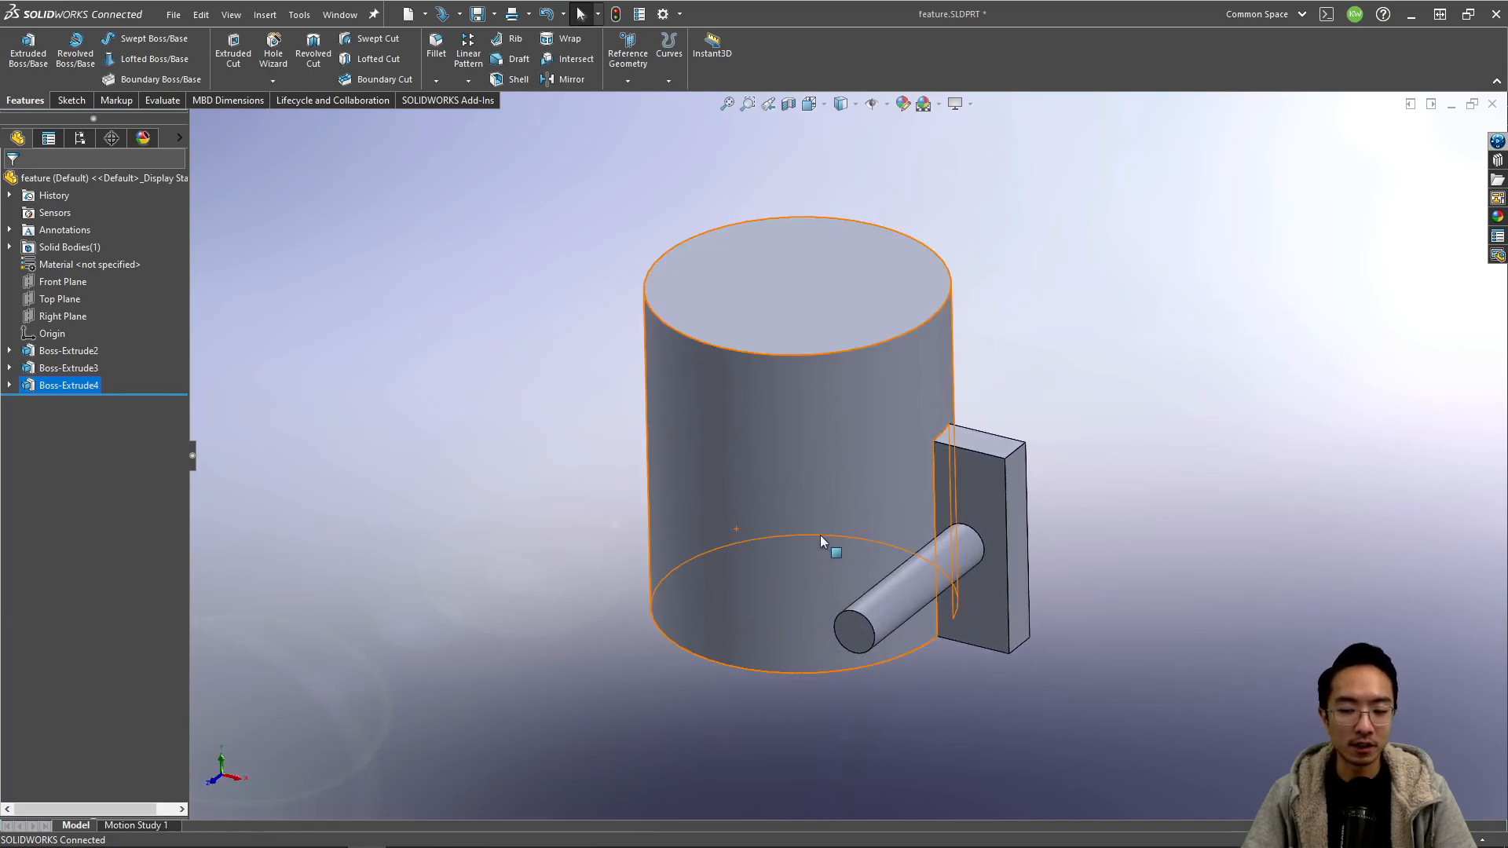
left_click(996, 445)
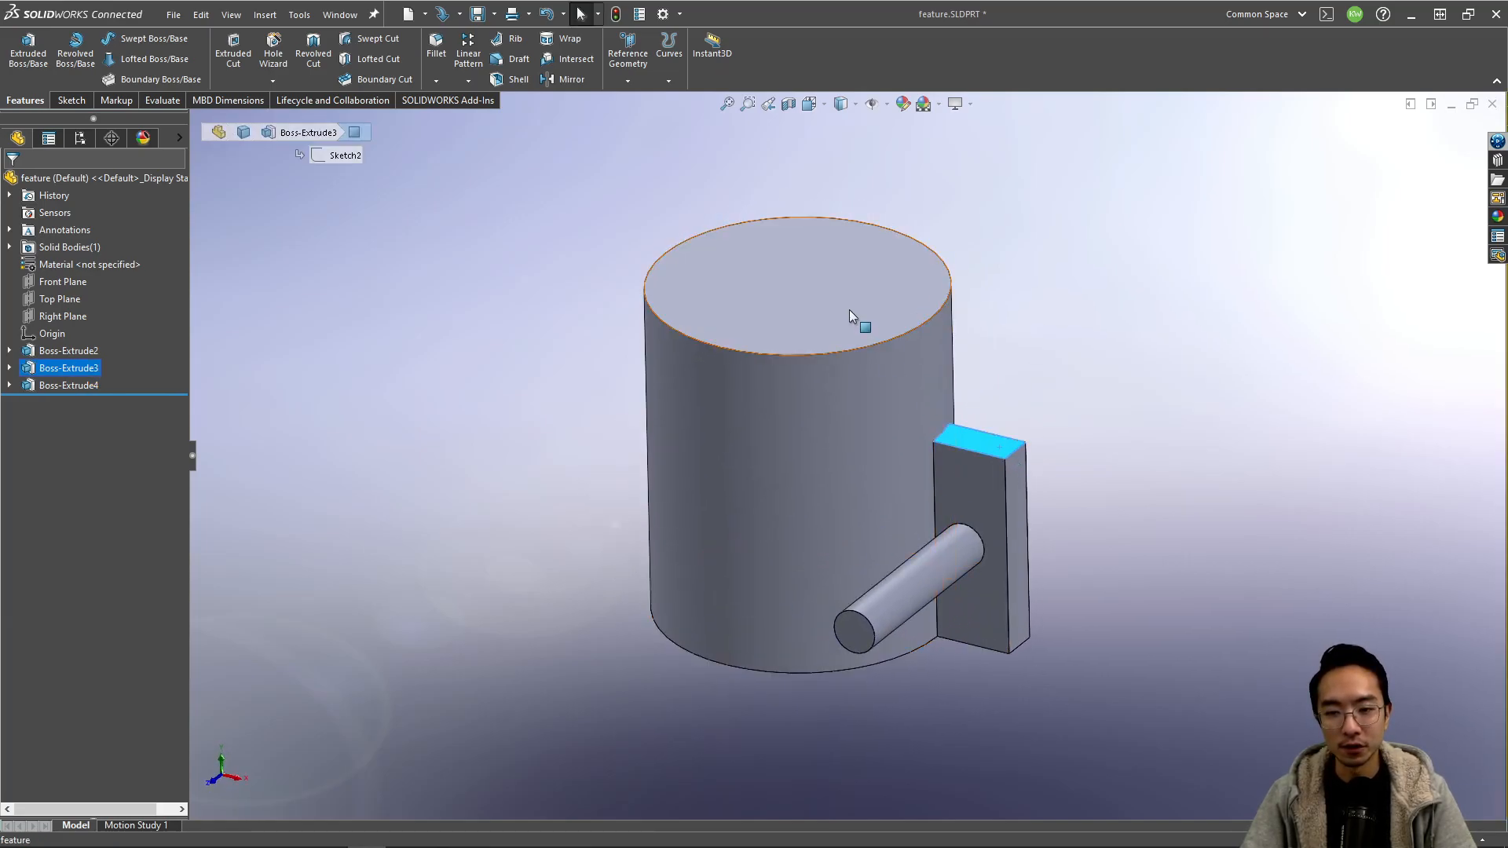
left_click(850, 310)
left_click(973, 448)
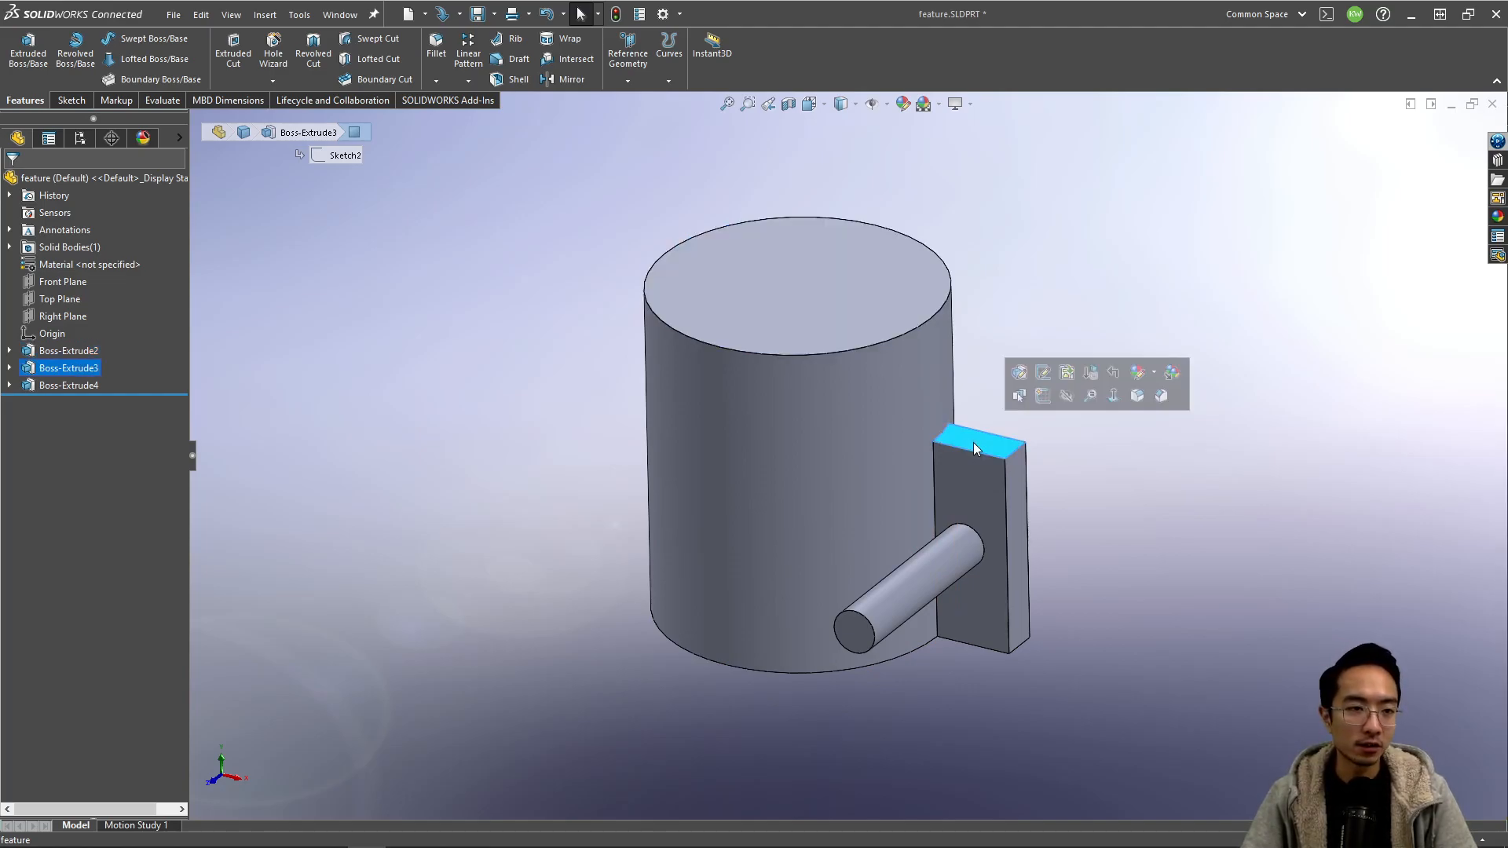
left_click(317, 247)
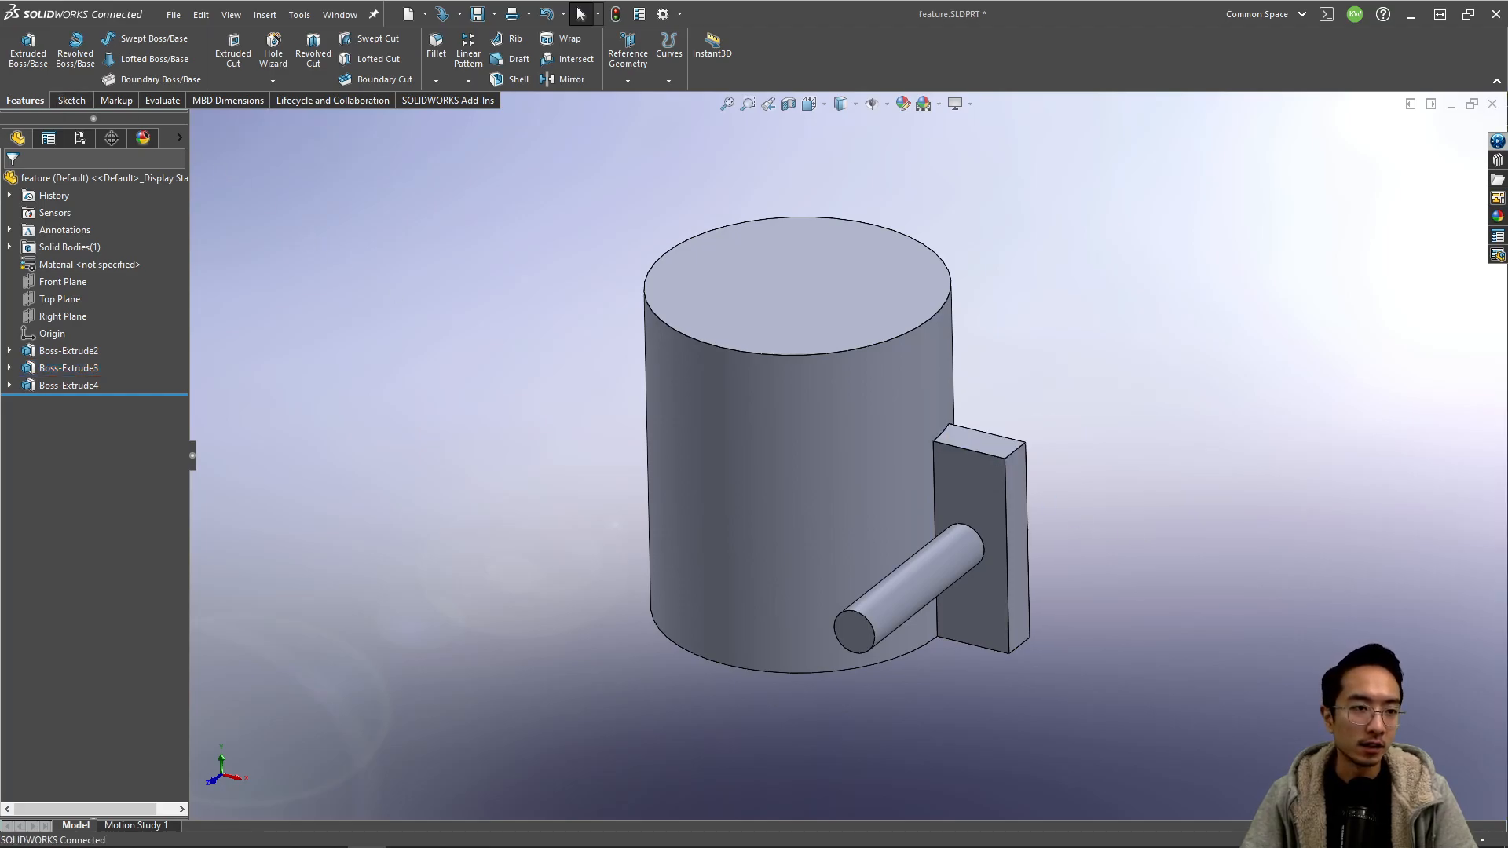